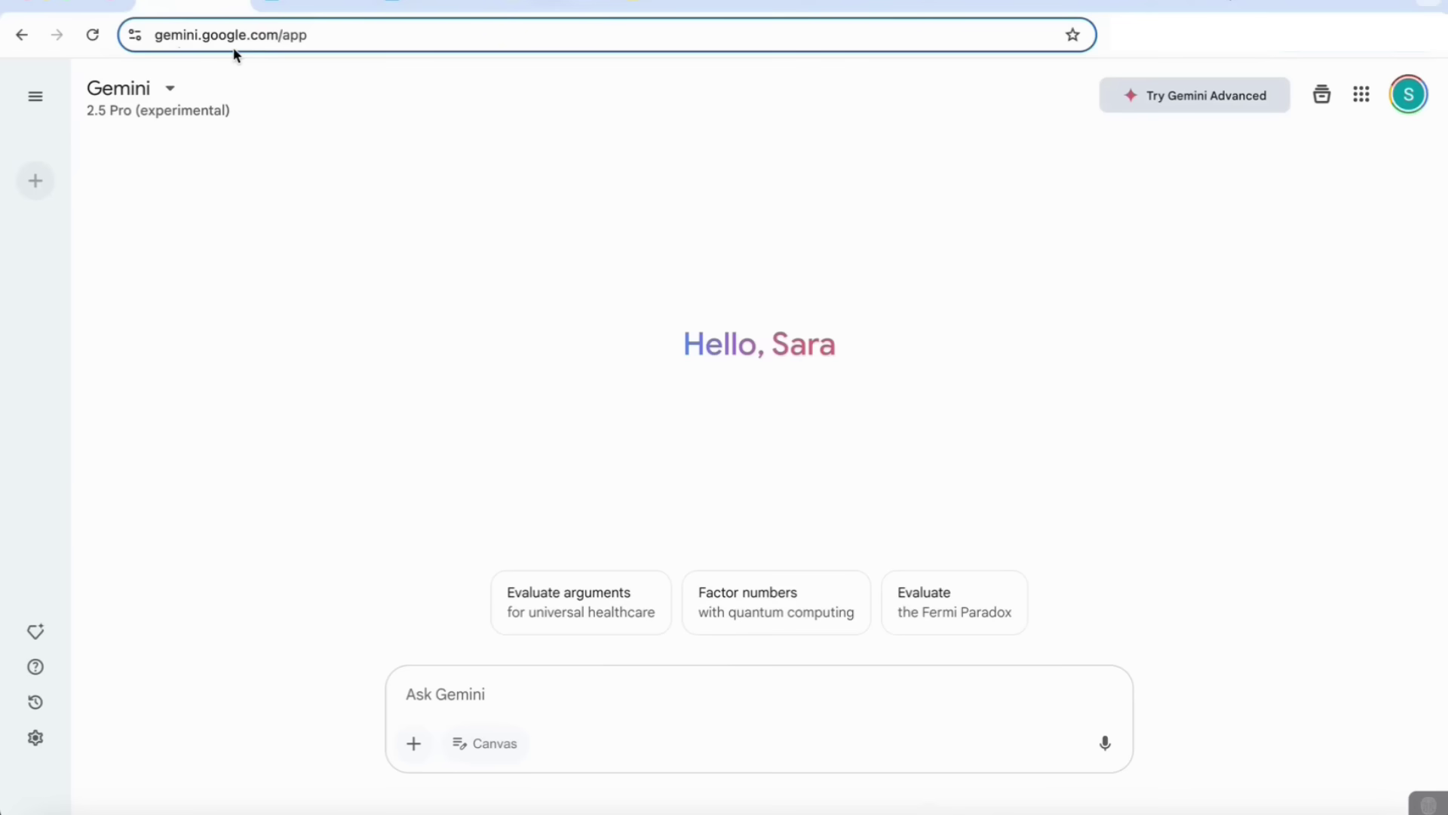
Switch to Google AI Studio's new prompt page with Gemini 2.5 Pro Experimental 03-25
{"action": "left_click", "coordinate": [313, 4]}
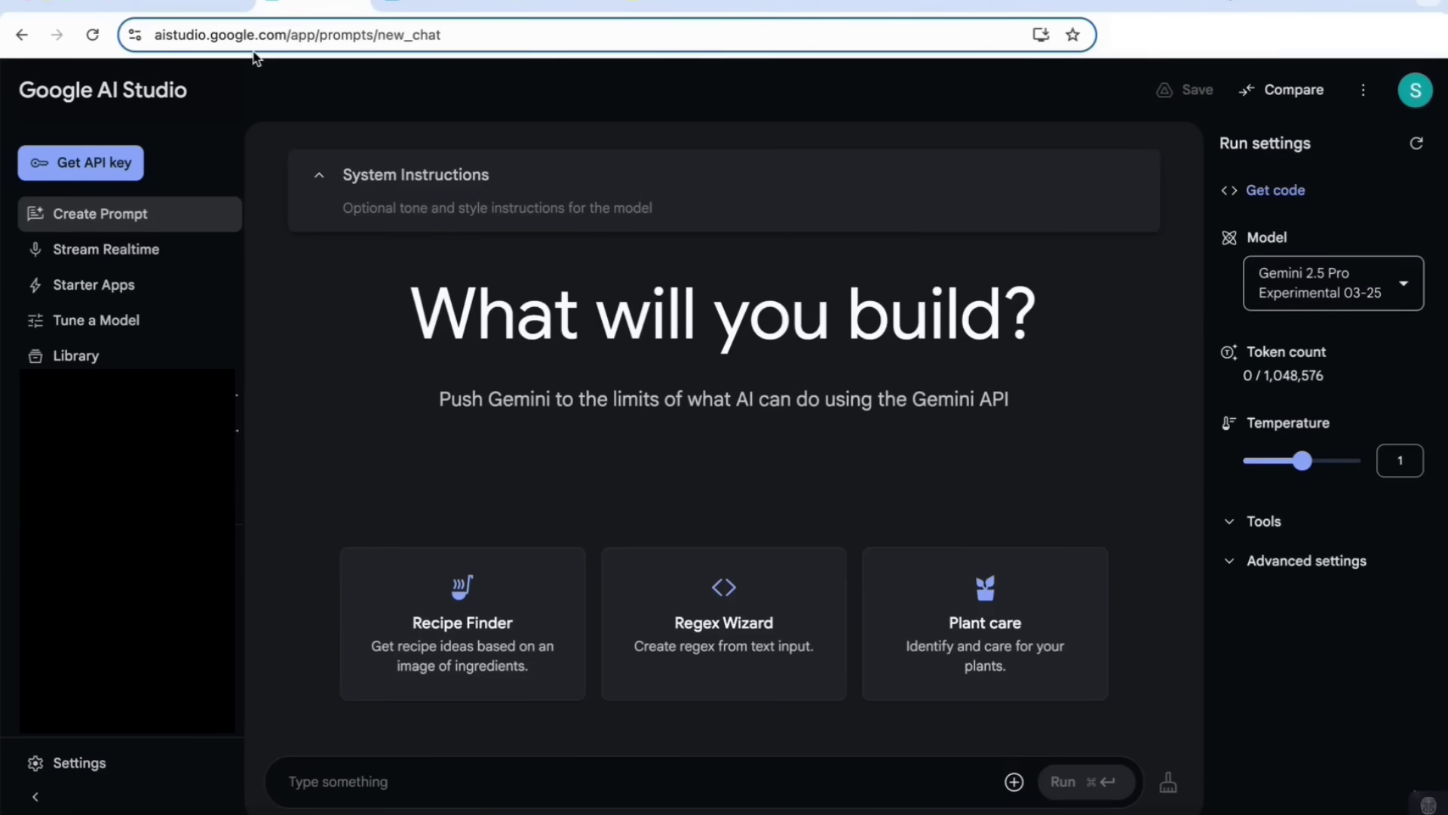
Read the Gemini 2.5 announcement article, then view the LMArena leaderboard ranking gemini-2.5-pro-exp-03-25 first
{"action": "left_click", "coordinate": [553, 4]}
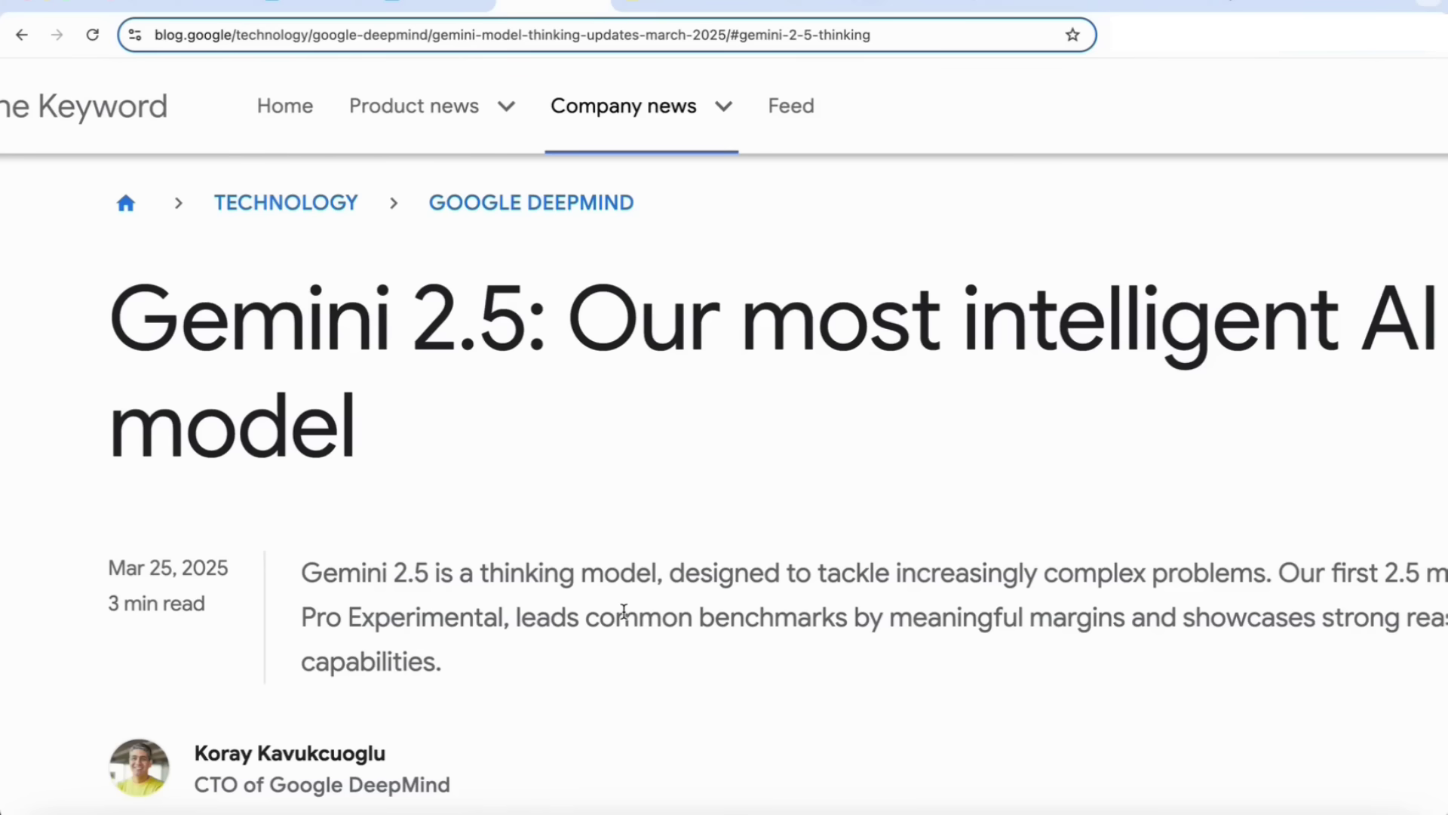
{"action": "scroll", "coordinate": [853, 604], "scroll_direction": "right", "scroll_amount": 2}
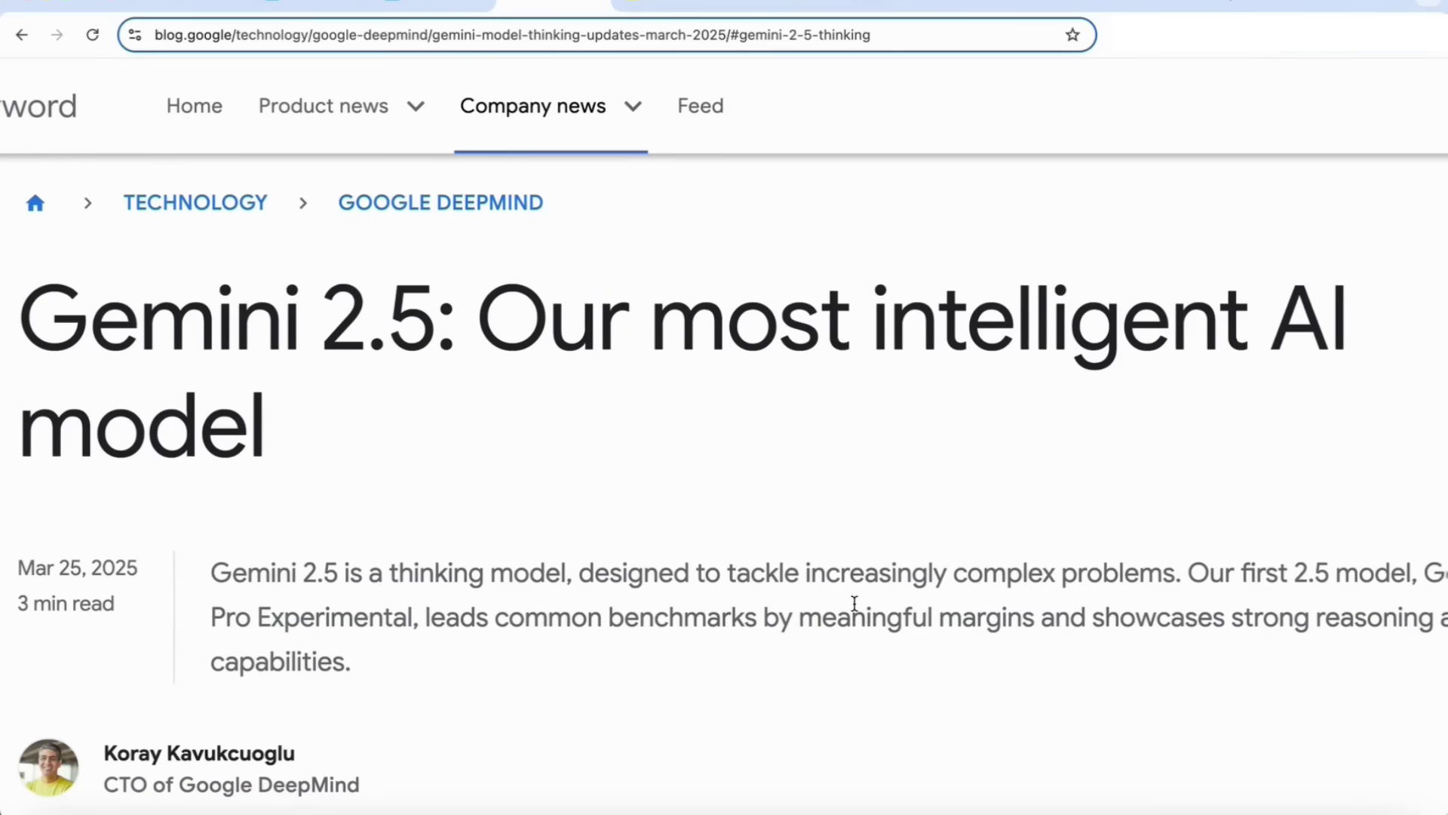
{"action": "scroll", "coordinate": [853, 604], "scroll_direction": "down", "scroll_amount": 10}
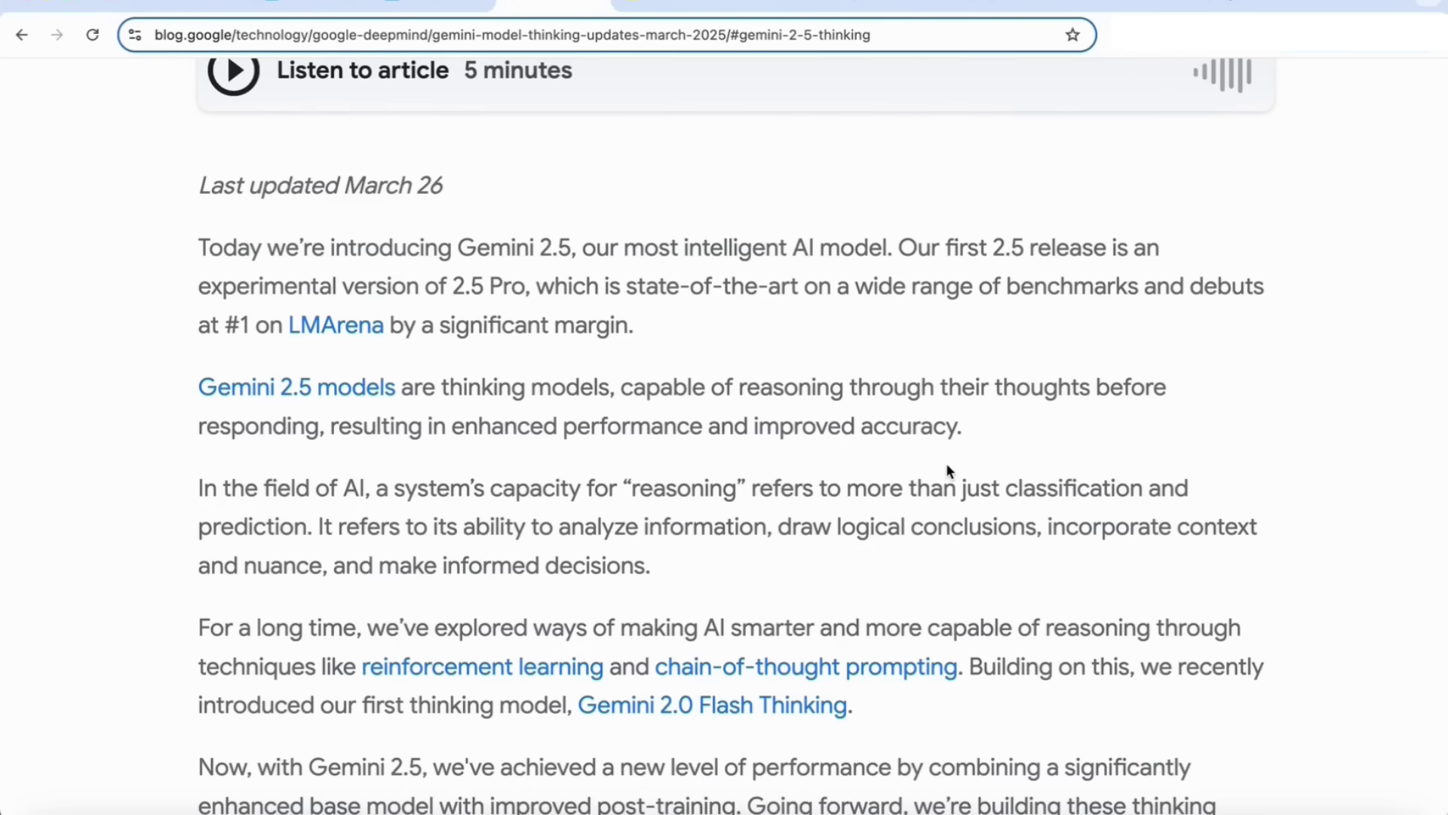
{"action": "left_click", "coordinate": [686, 12]}
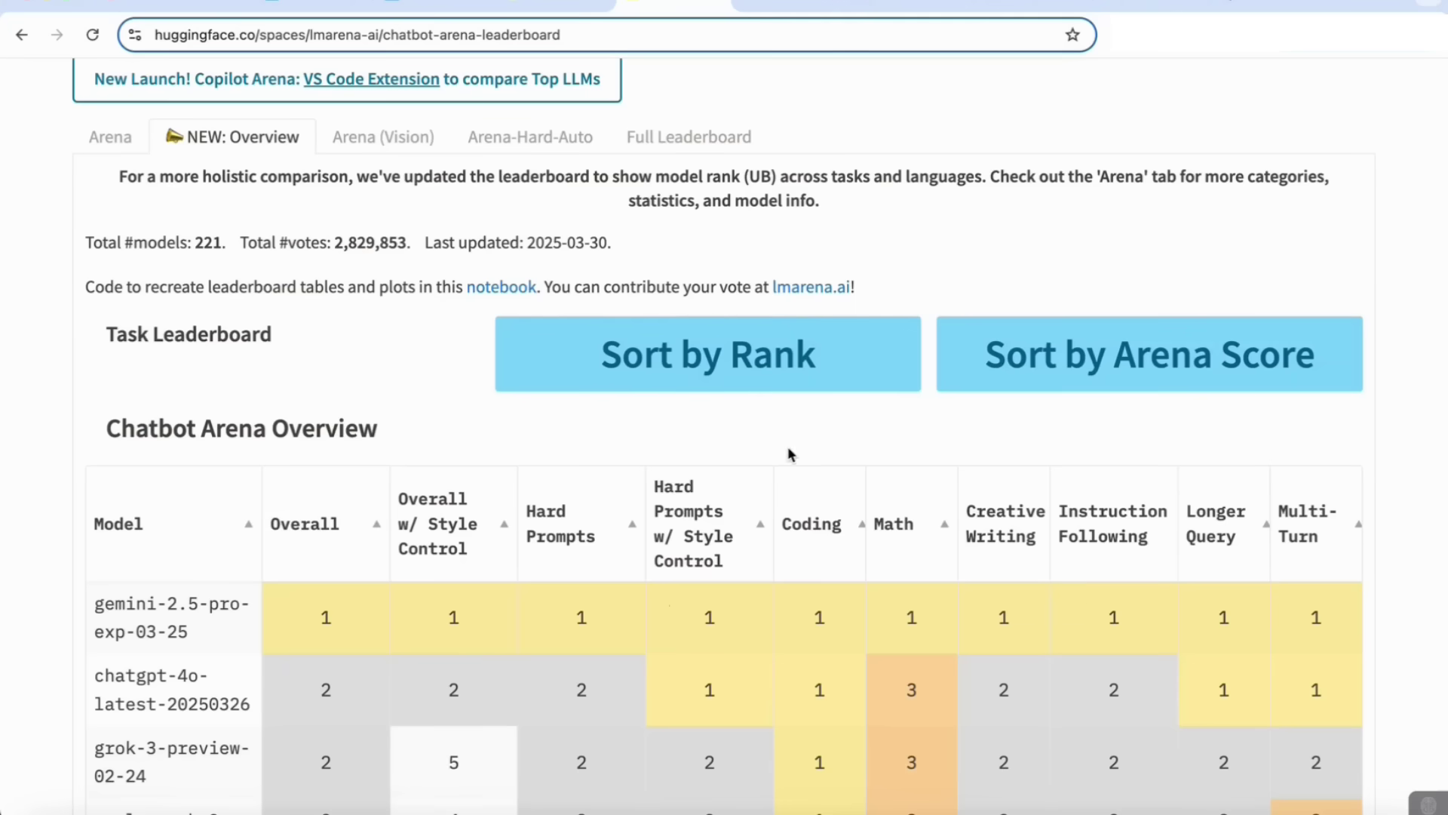
Return to the Gemini tab with 2.5 Pro (experimental) as the active model
{"action": "key", "text": "ctrl+2"}
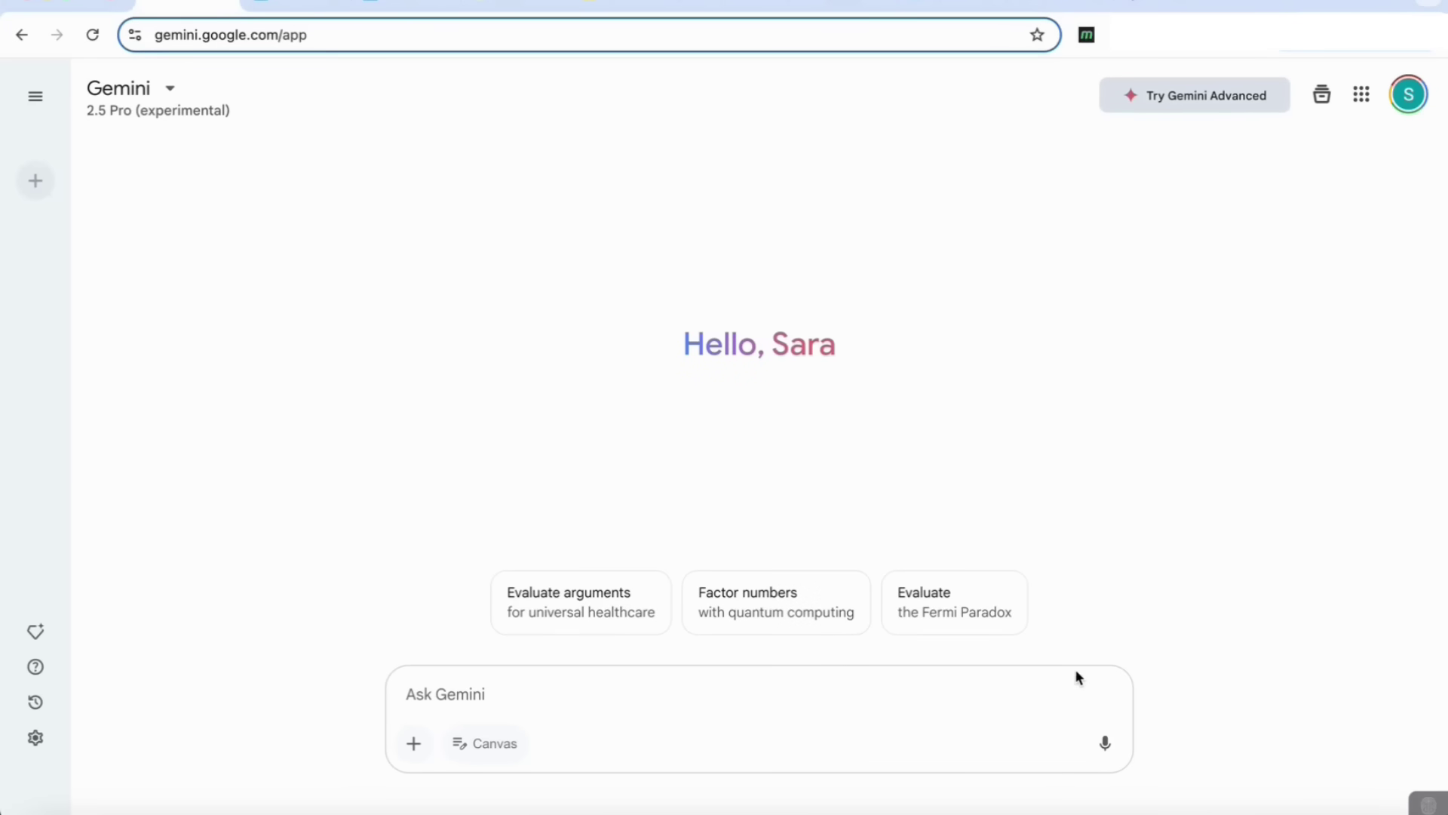
Send a Canvas prompt requesting Chart.js visualisations of the attached FY24 Q1 financial statements PDF
{"action": "left_click", "coordinate": [559, 687]}
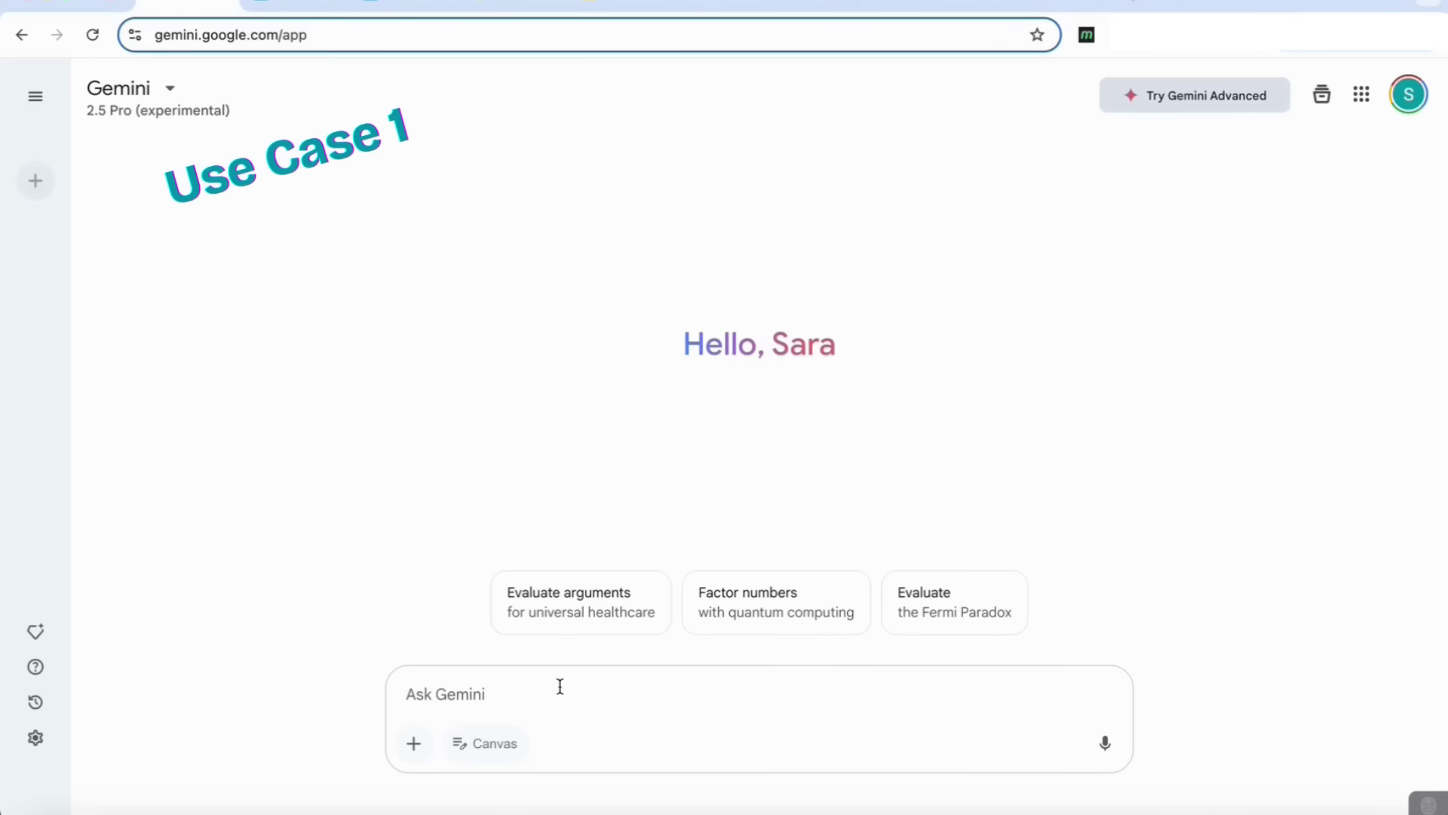
{"action": "type", "text": "Here is a dataset of numeric results attached. Please convert it into interactive data visualisations using HTML and JavaScript. I want clear visual representation of all the important relationships and insights. Use responsive charts, and make sure to label axes and include a legend. Output the full HTML + JavaScript code so I can preview it in the browser. Use Chart.js for the charts if possible and show any significant trends and relationships"}
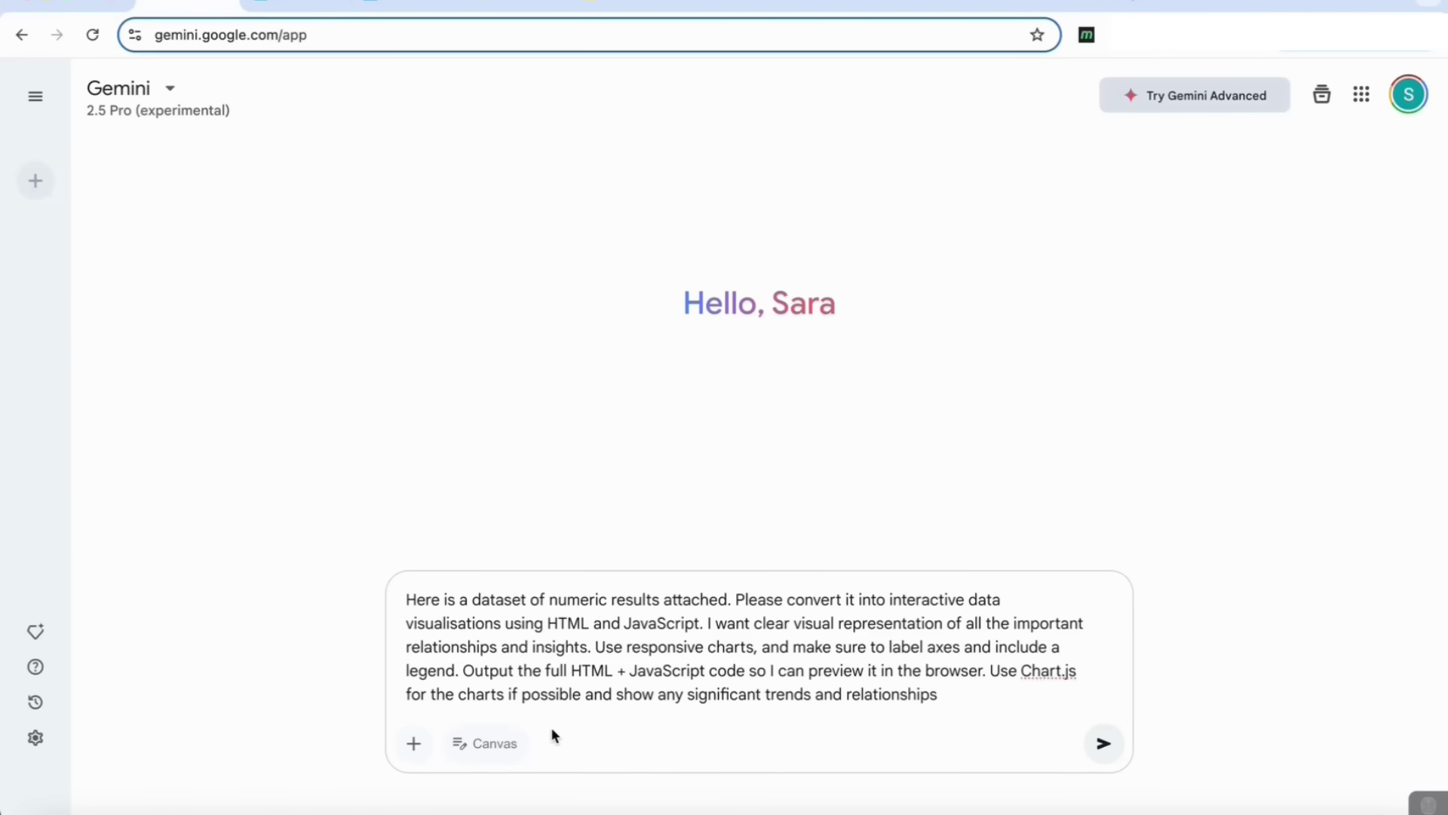
{"action": "left_click", "coordinate": [495, 749]}
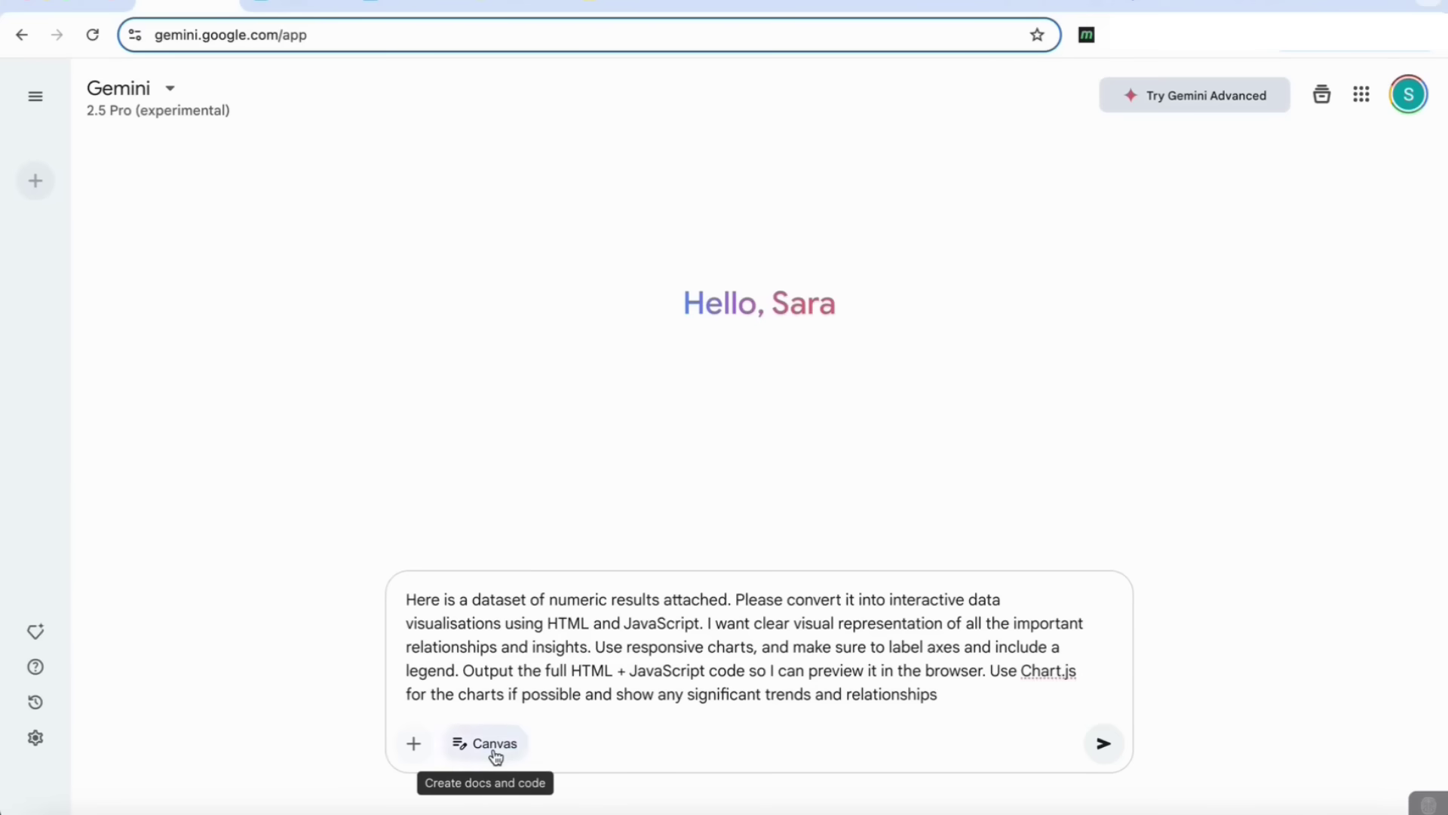
{"action": "left_click", "coordinate": [414, 747]}
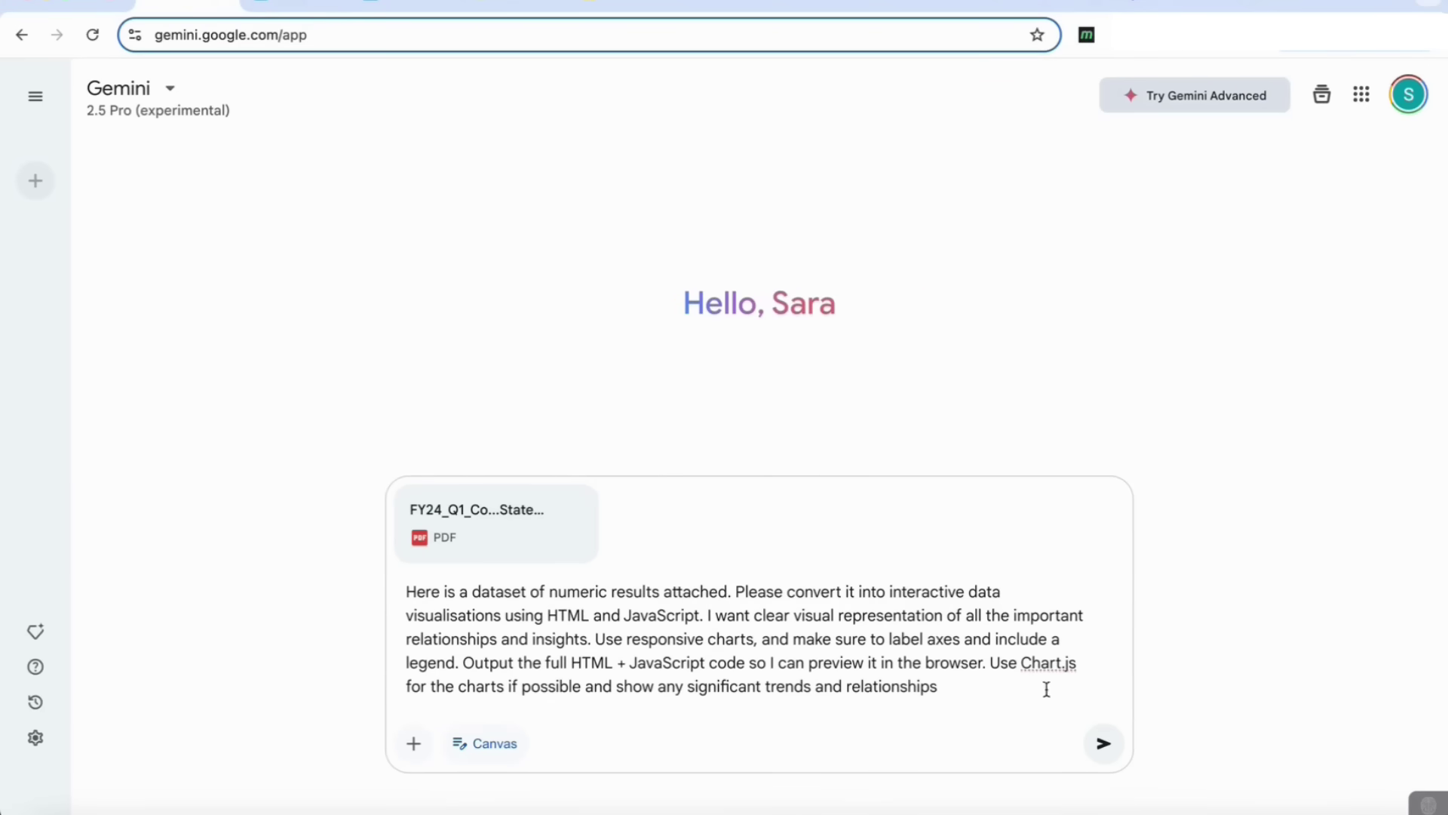
{"action": "left_click", "coordinate": [1103, 743]}
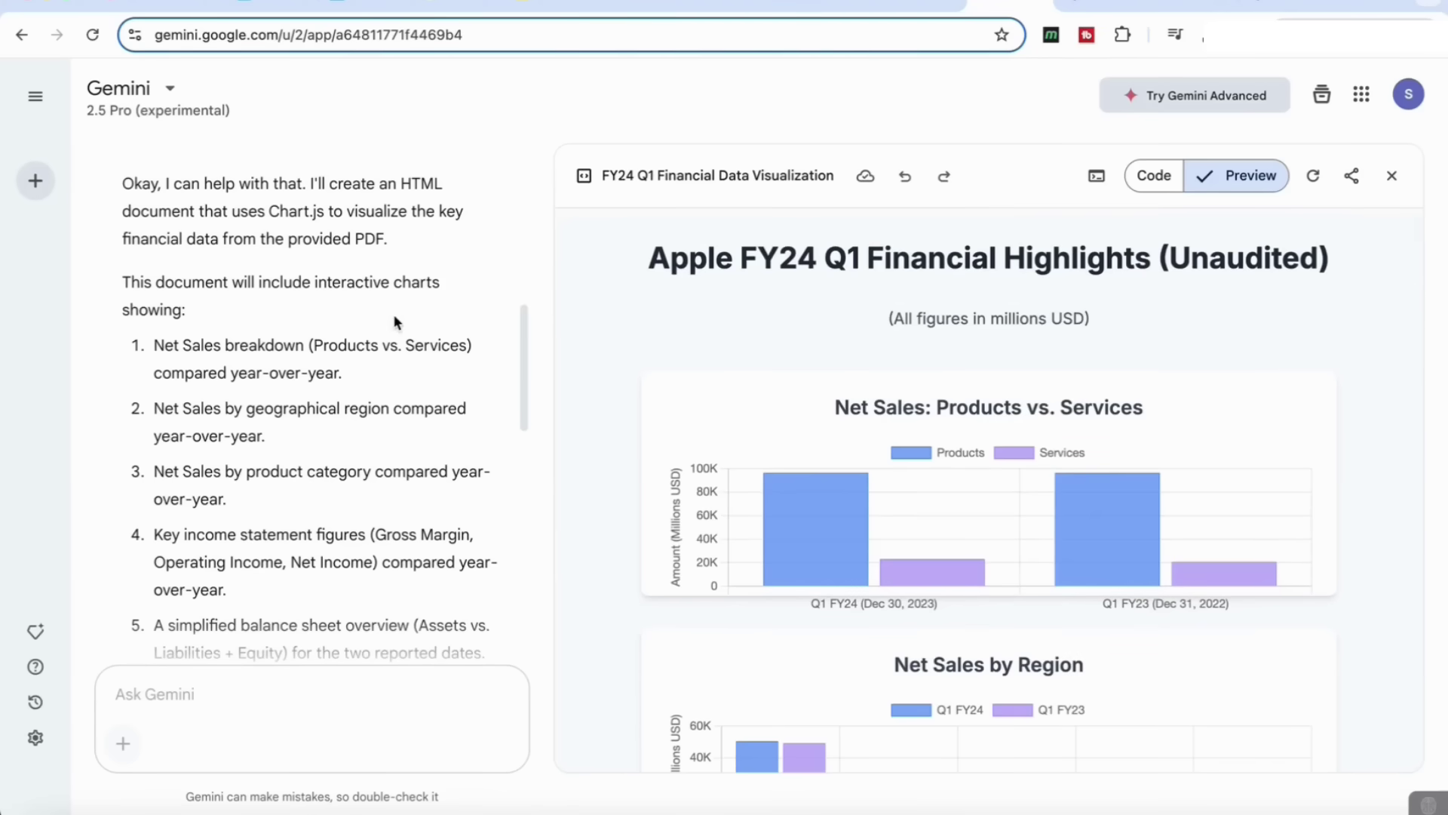
Read Gemini's note explaining the grouped and stacked bar charts in the FY24 Q1 visualization
{"action": "scroll", "coordinate": [396, 320], "scroll_direction": "down", "scroll_amount": 1}
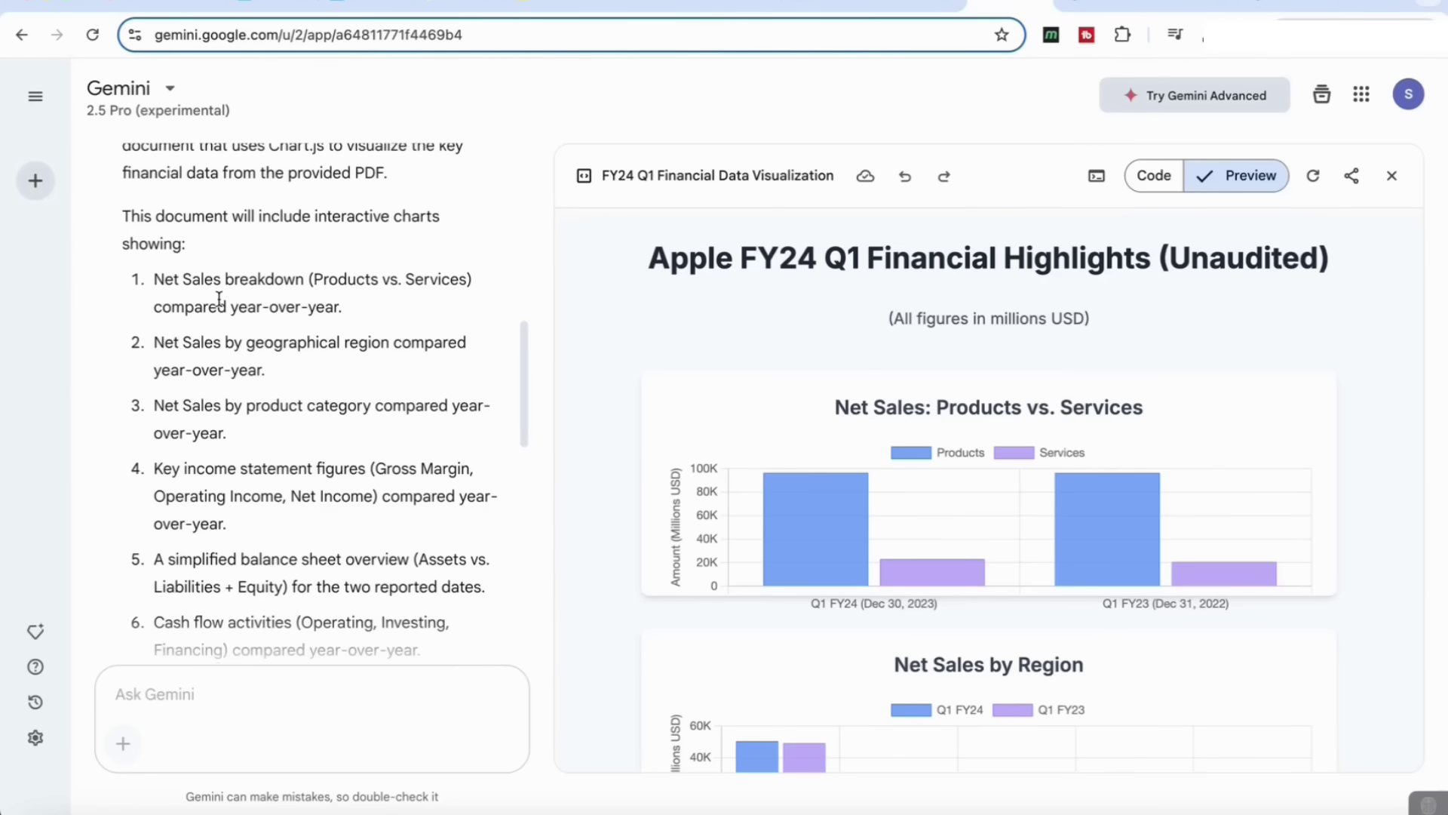
{"action": "scroll", "coordinate": [291, 309], "scroll_direction": "down", "scroll_amount": 1}
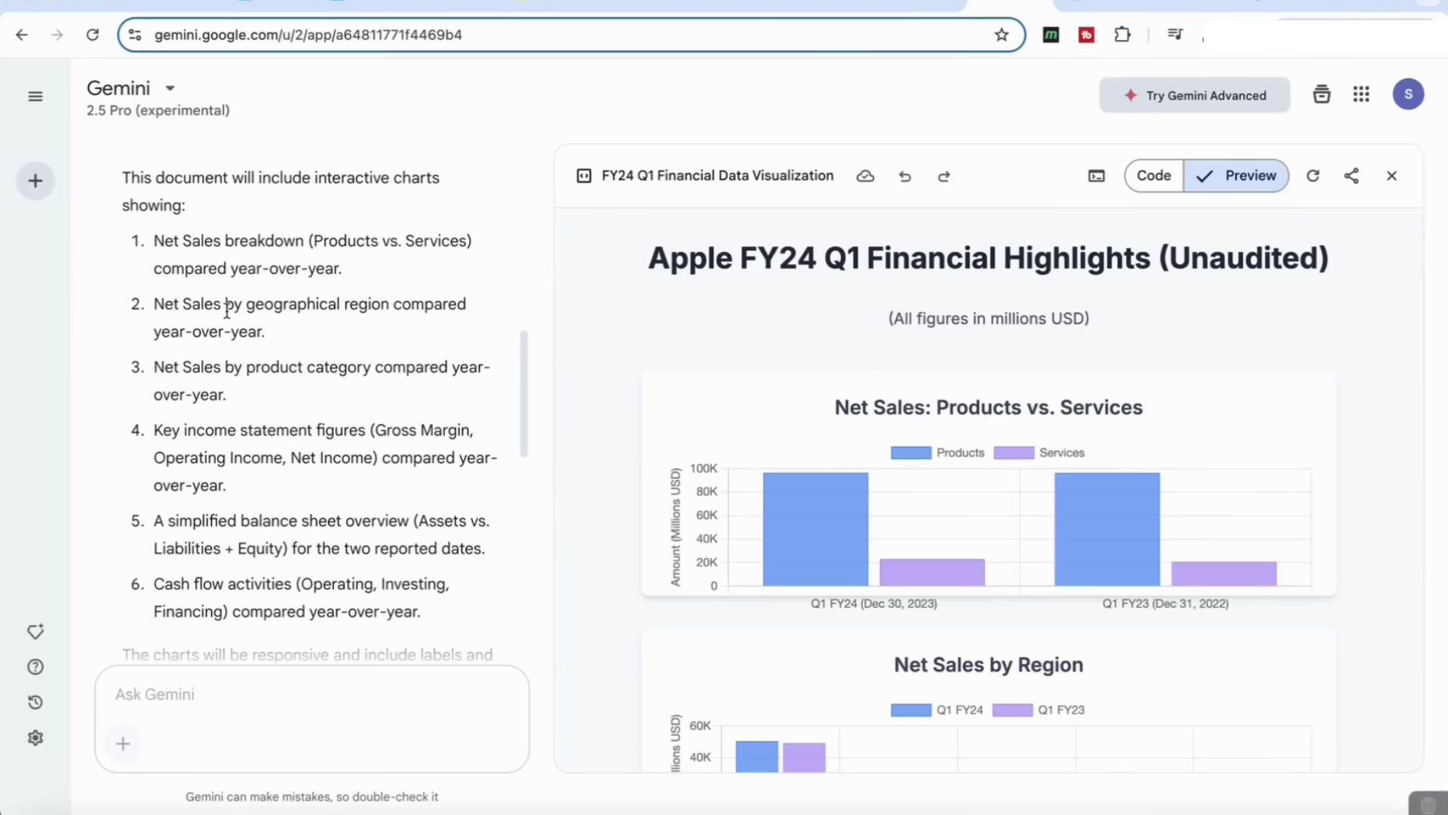
{"action": "scroll", "coordinate": [313, 344], "scroll_direction": "down", "scroll_amount": 1}
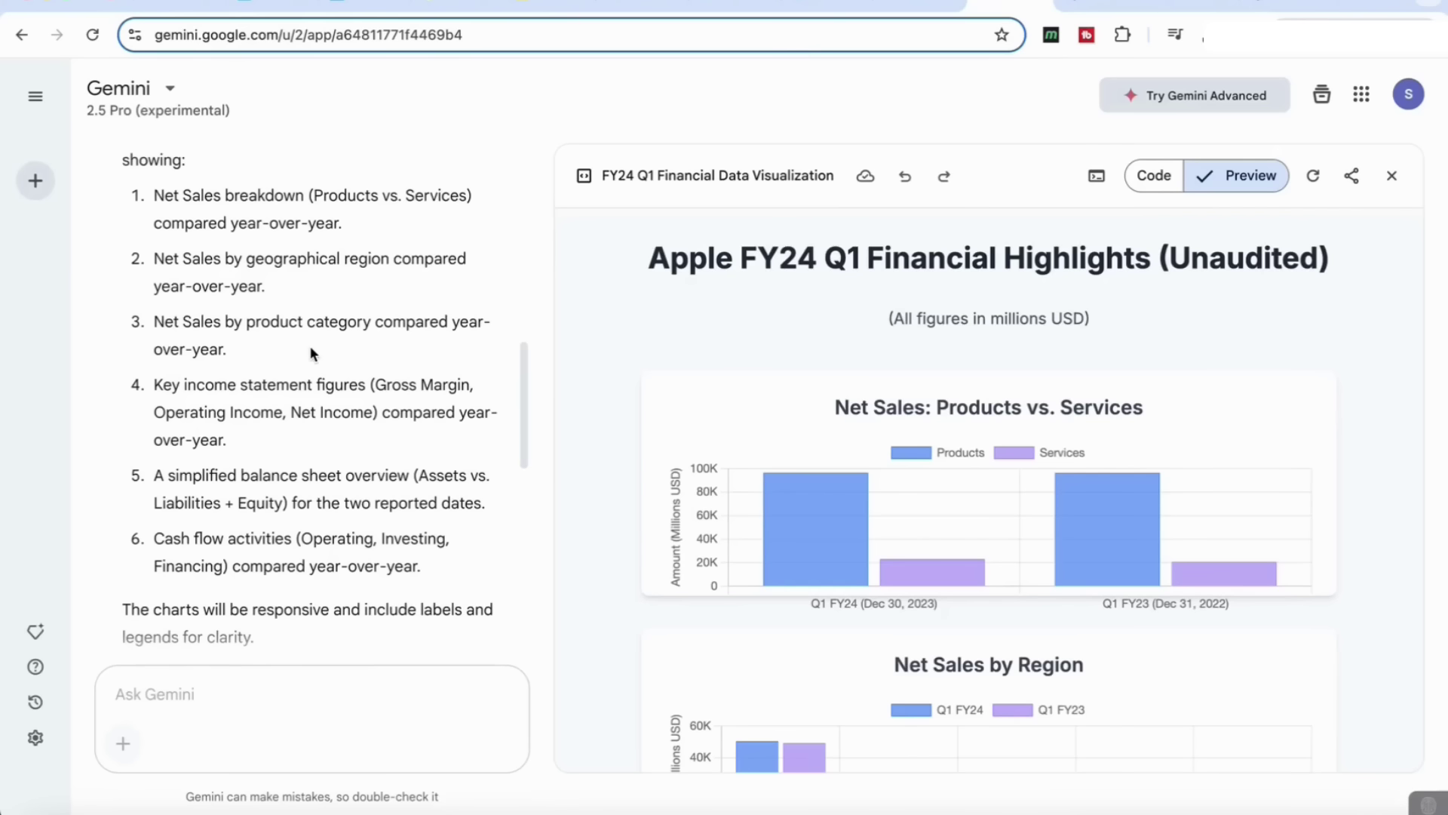
{"action": "scroll", "coordinate": [311, 350], "scroll_direction": "down", "scroll_amount": 2}
{"action": "scroll", "coordinate": [319, 337], "scroll_direction": "down", "scroll_amount": 3}
{"action": "scroll", "coordinate": [368, 319], "scroll_direction": "down", "scroll_amount": 2}
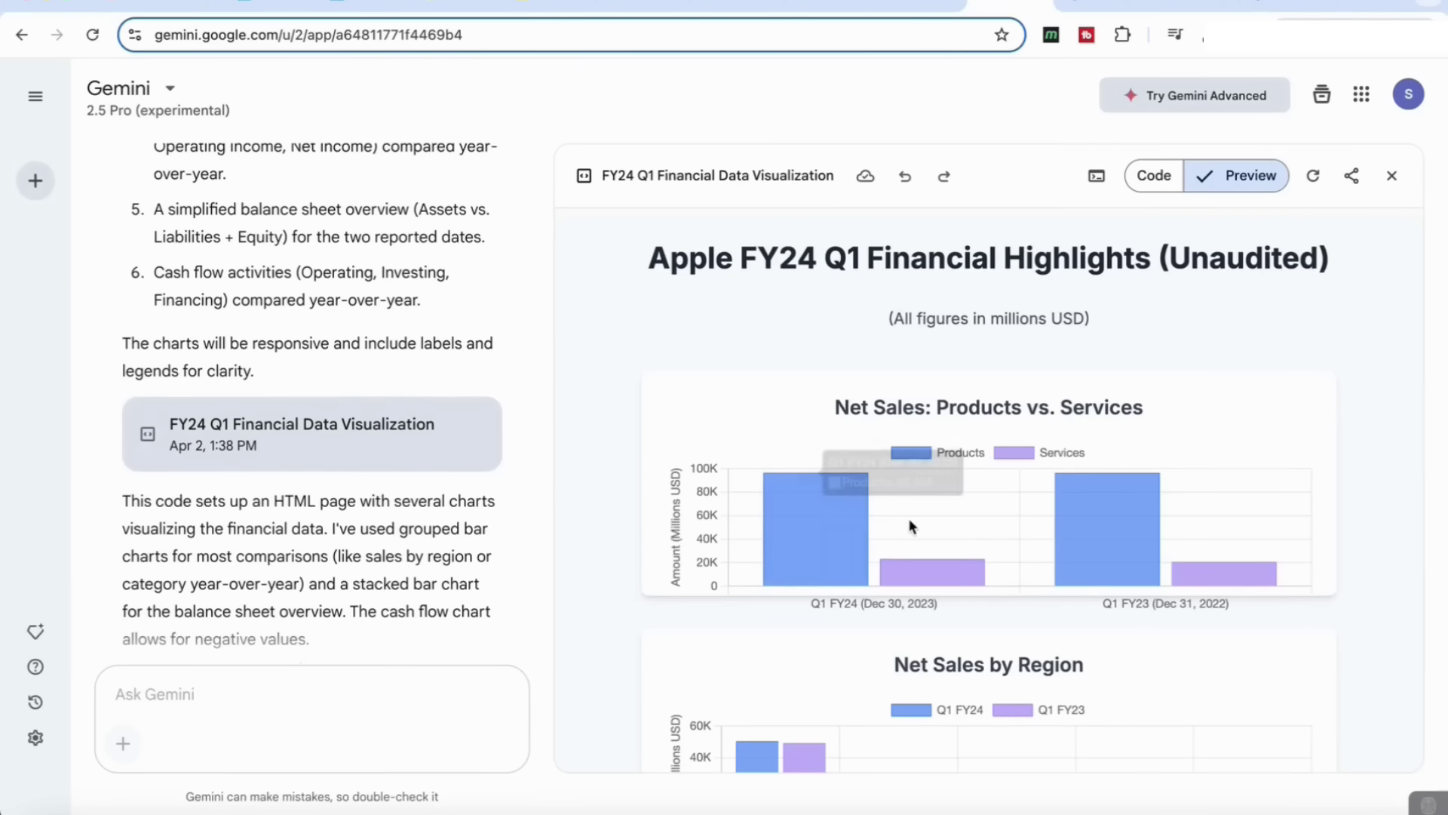
Scroll the Canvas preview through every financial chart down to the Cash Flow Summary
{"action": "scroll", "coordinate": [830, 513], "scroll_direction": "down", "scroll_amount": 4}
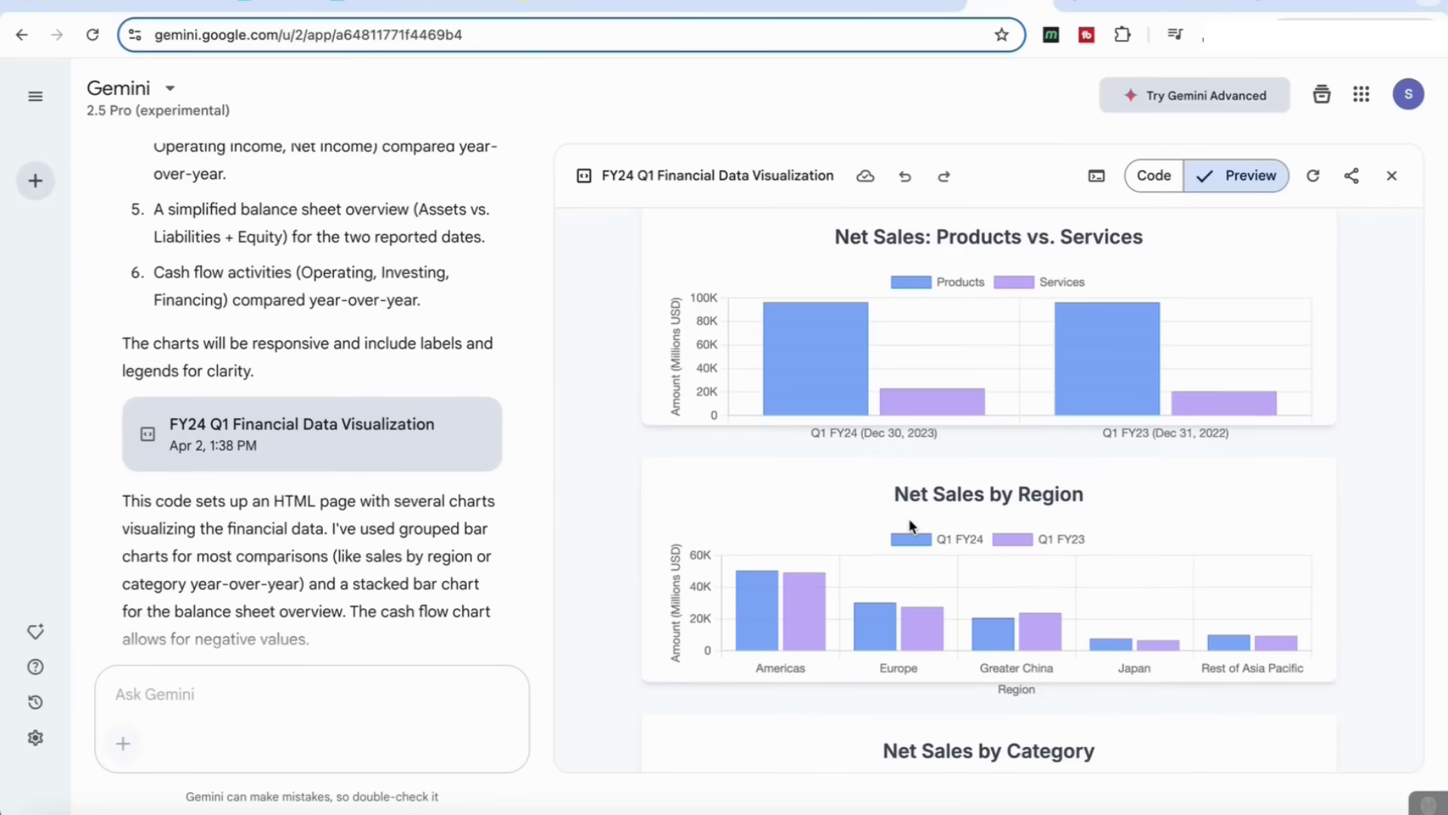
{"action": "scroll", "coordinate": [1191, 608], "scroll_direction": "up", "scroll_amount": 4}
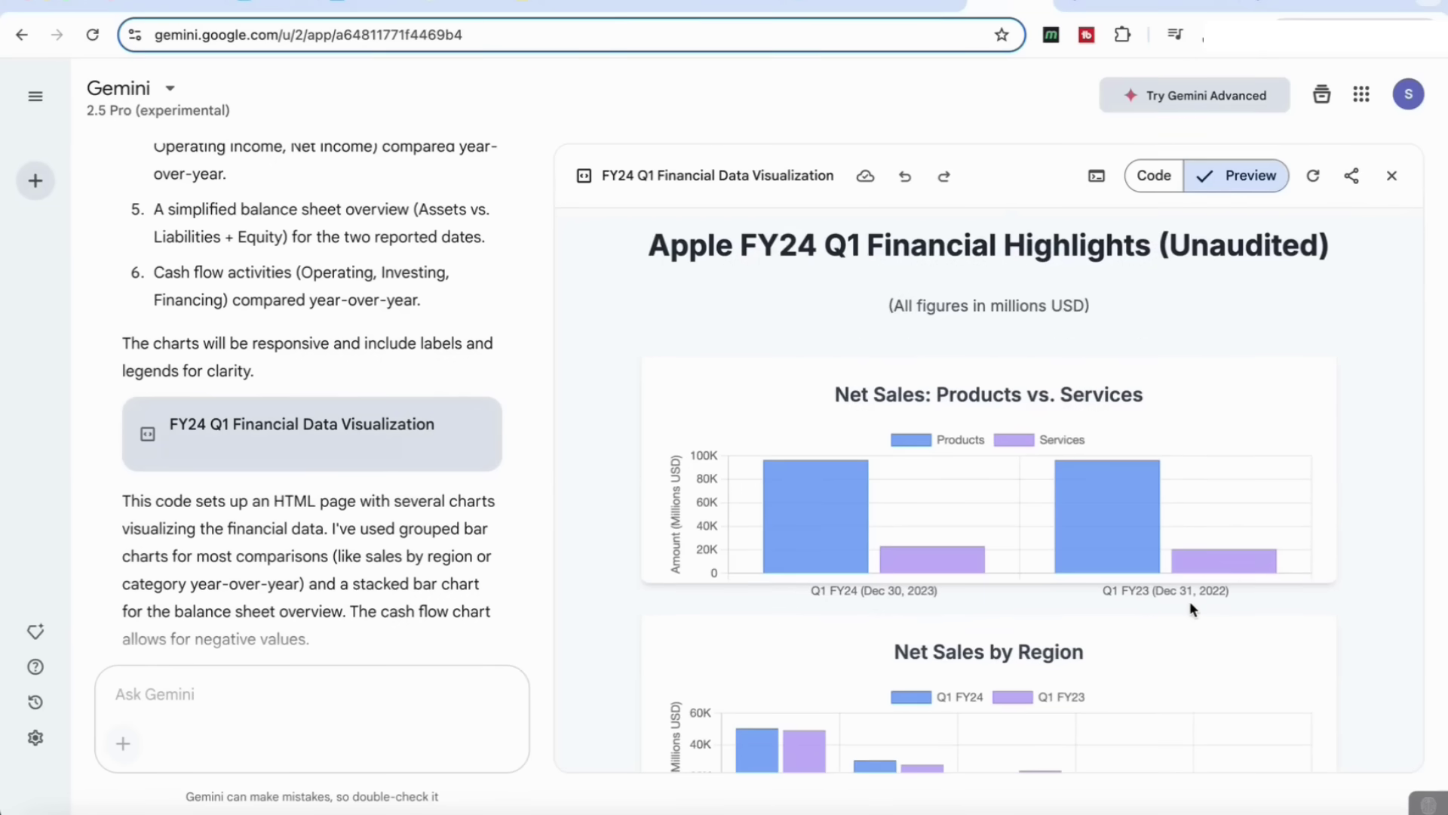
{"action": "scroll", "coordinate": [1191, 608], "scroll_direction": "down", "scroll_amount": 3}
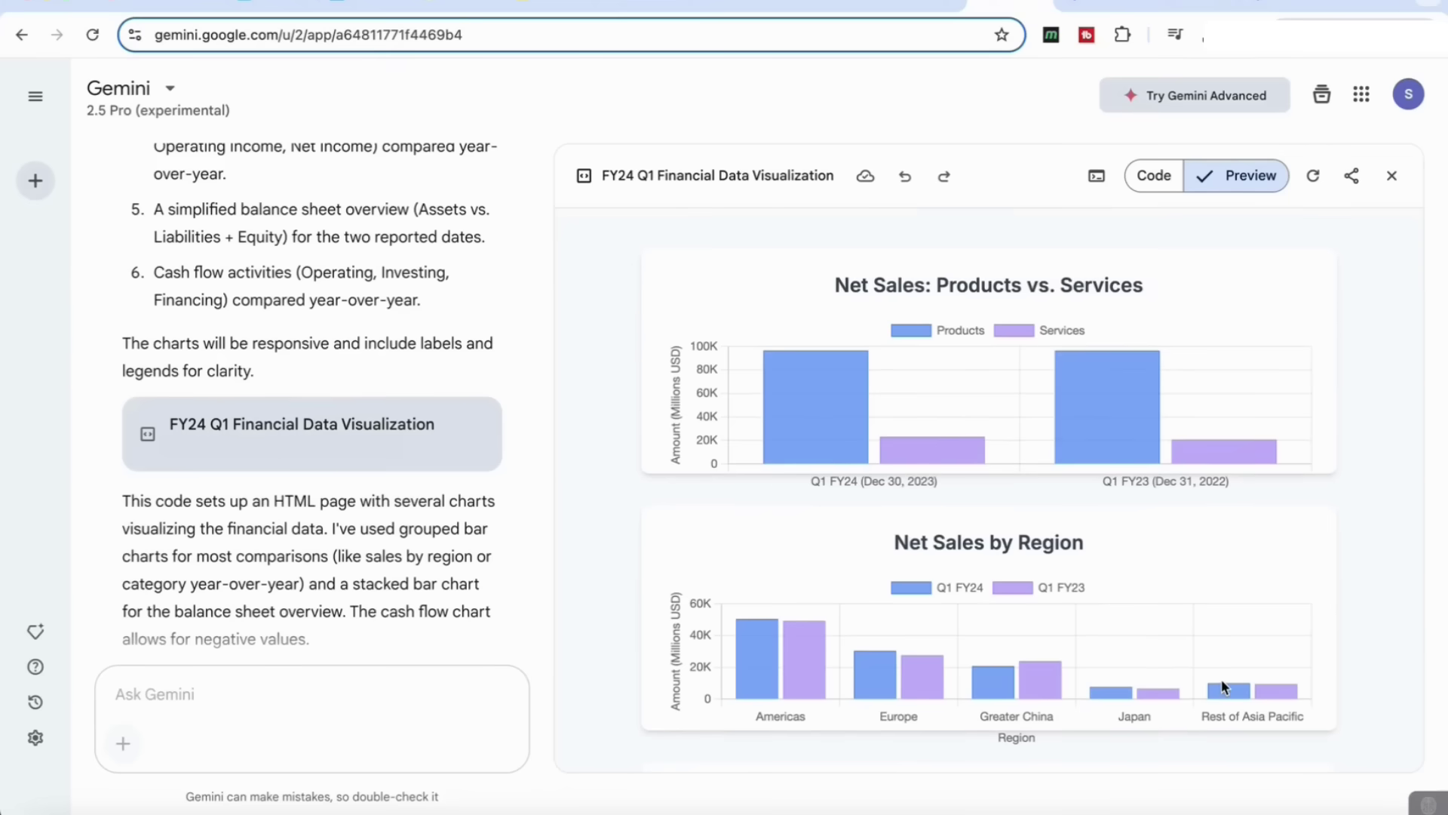
{"action": "scroll", "coordinate": [1222, 685], "scroll_direction": "down", "scroll_amount": 4}
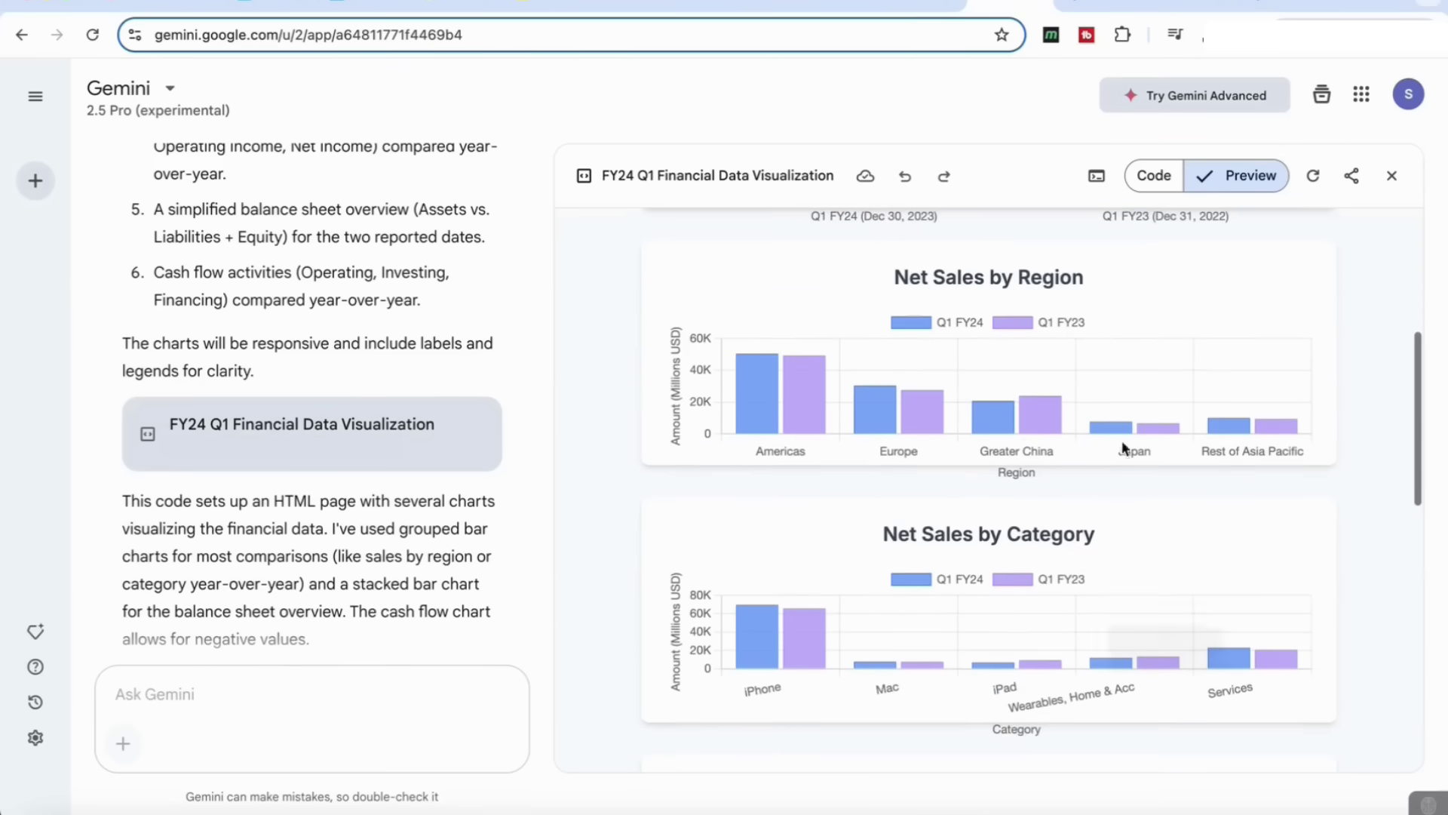
{"action": "scroll", "coordinate": [1183, 514], "scroll_direction": "down", "scroll_amount": 5}
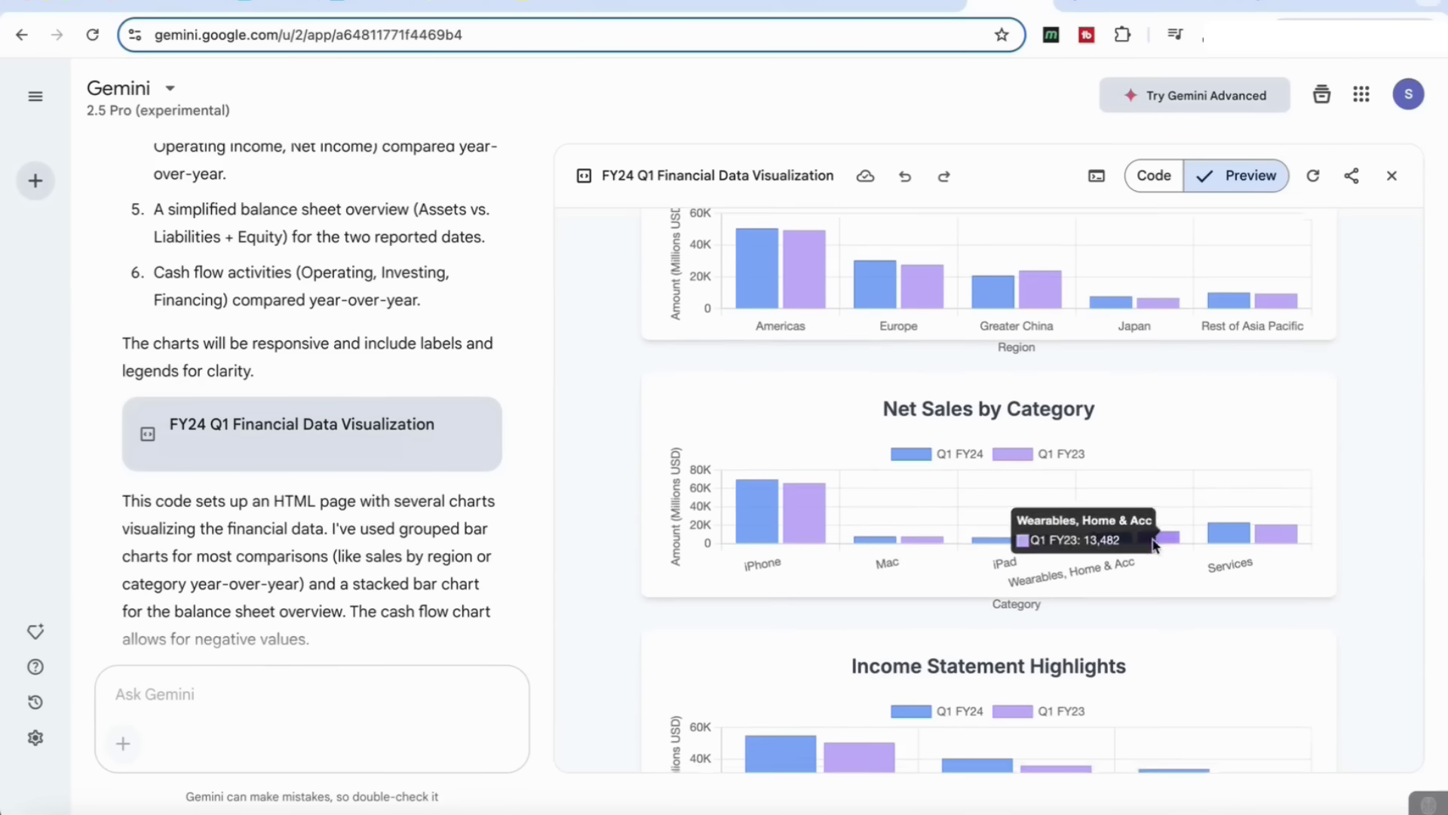
{"action": "scroll", "coordinate": [1142, 458], "scroll_direction": "down", "scroll_amount": 3}
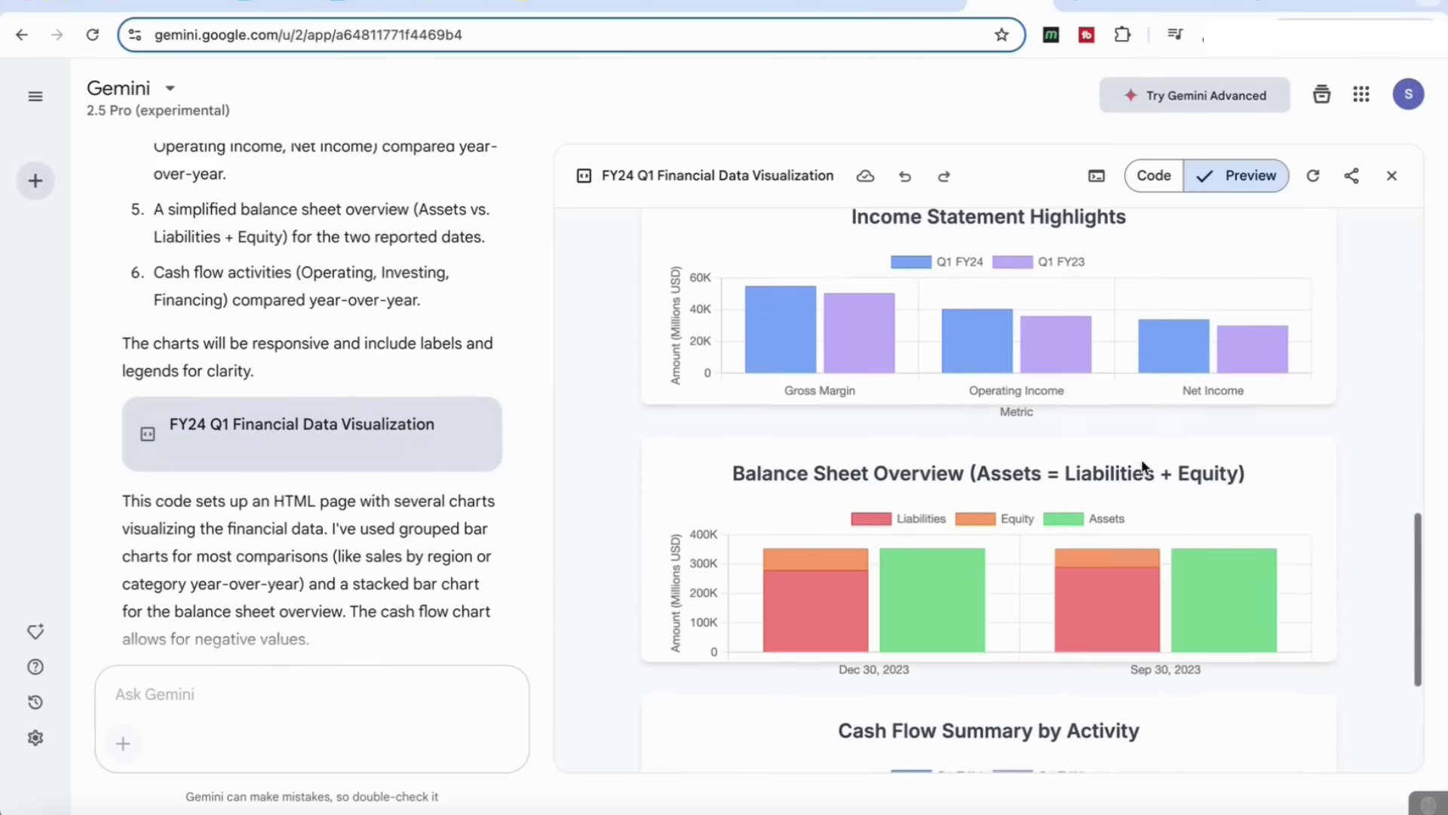
{"action": "scroll", "coordinate": [1087, 461], "scroll_direction": "down", "scroll_amount": 3}
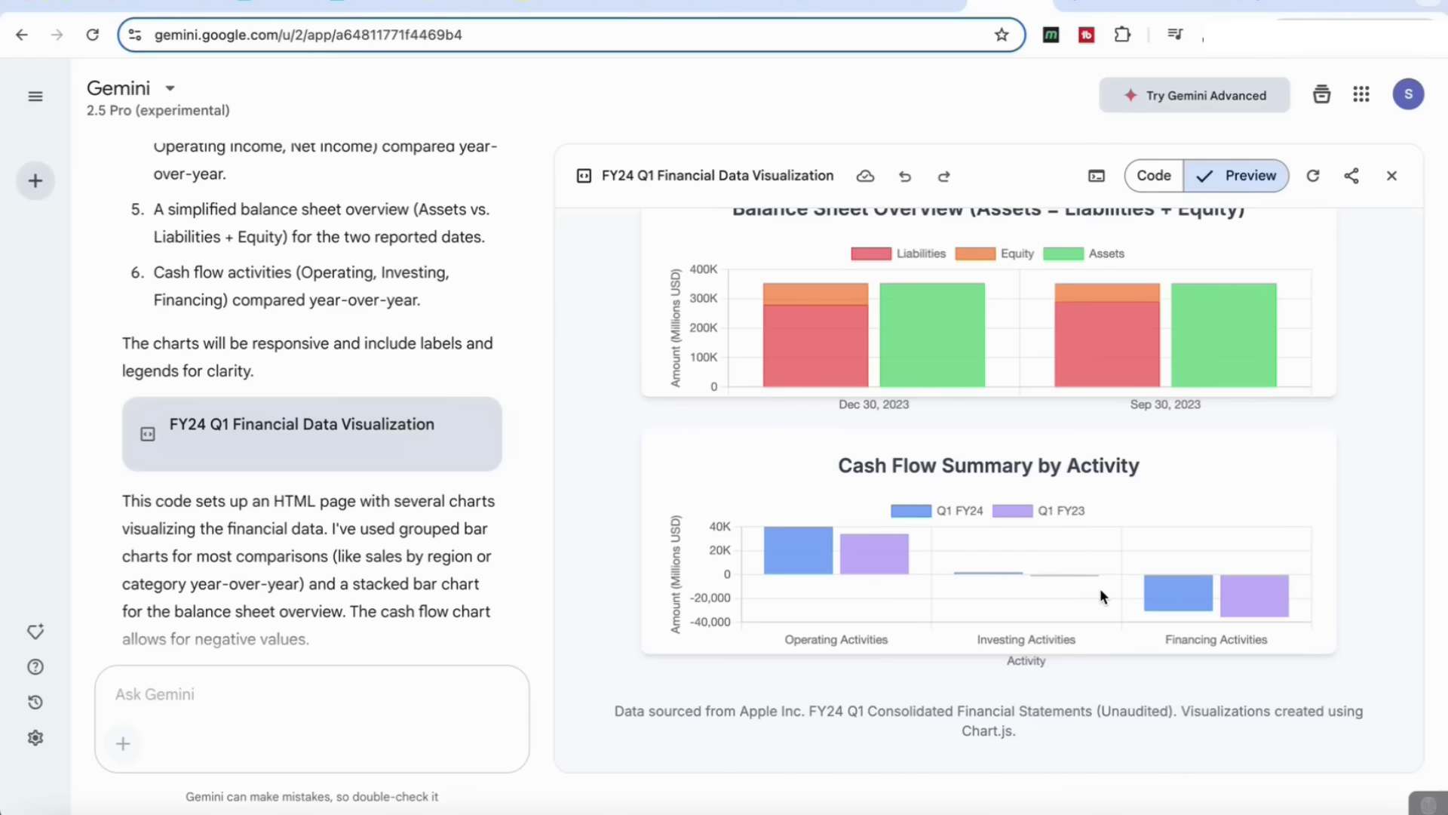
{"action": "scroll", "coordinate": [1100, 587], "scroll_direction": "up", "scroll_amount": 10}
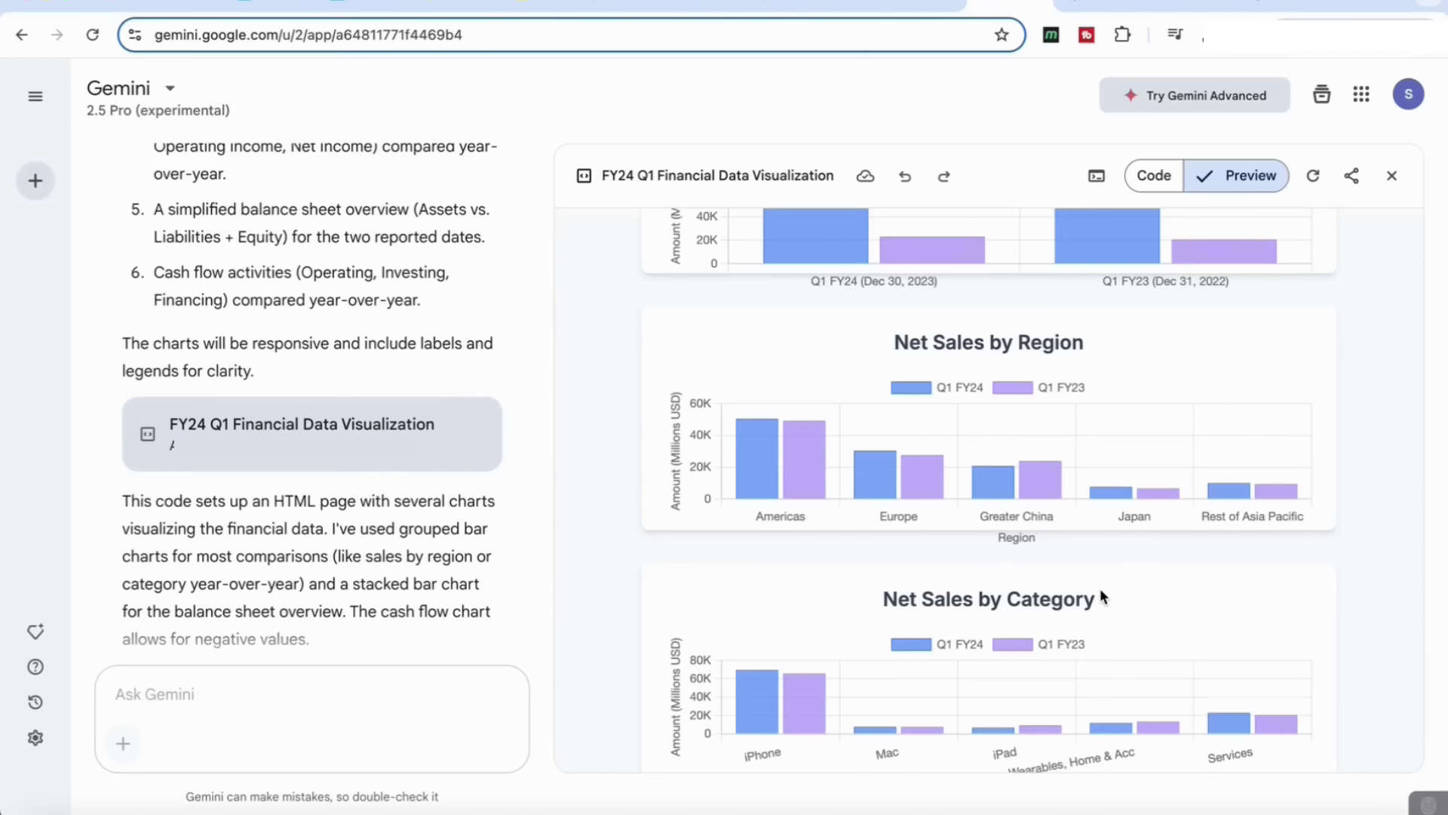
{"action": "scroll", "coordinate": [1100, 596], "scroll_direction": "up", "scroll_amount": 4}
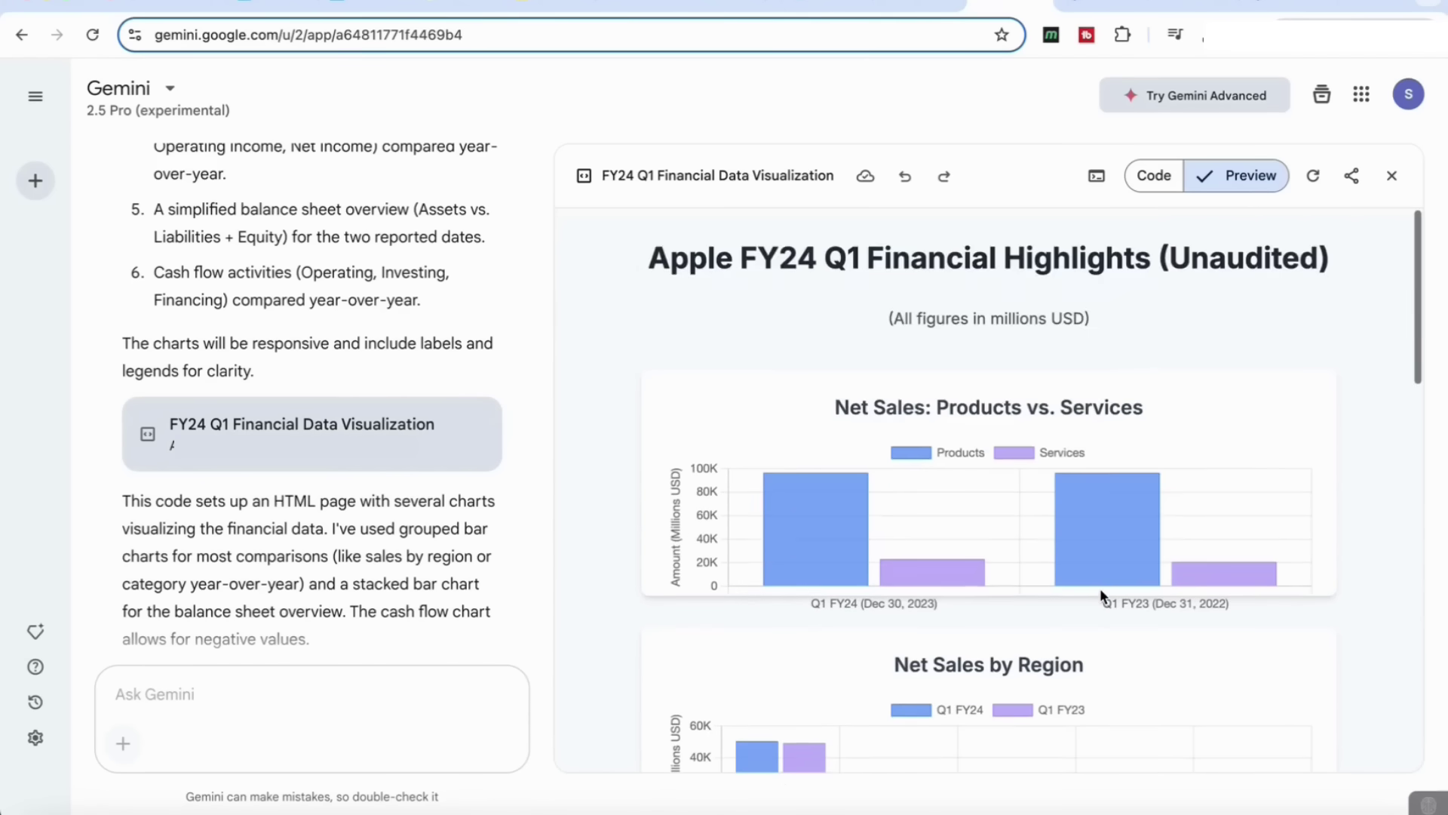
{"action": "scroll", "coordinate": [1101, 596], "scroll_direction": "down", "scroll_amount": 8}
{"action": "scroll", "coordinate": [1100, 587], "scroll_direction": "down", "scroll_amount": 6}
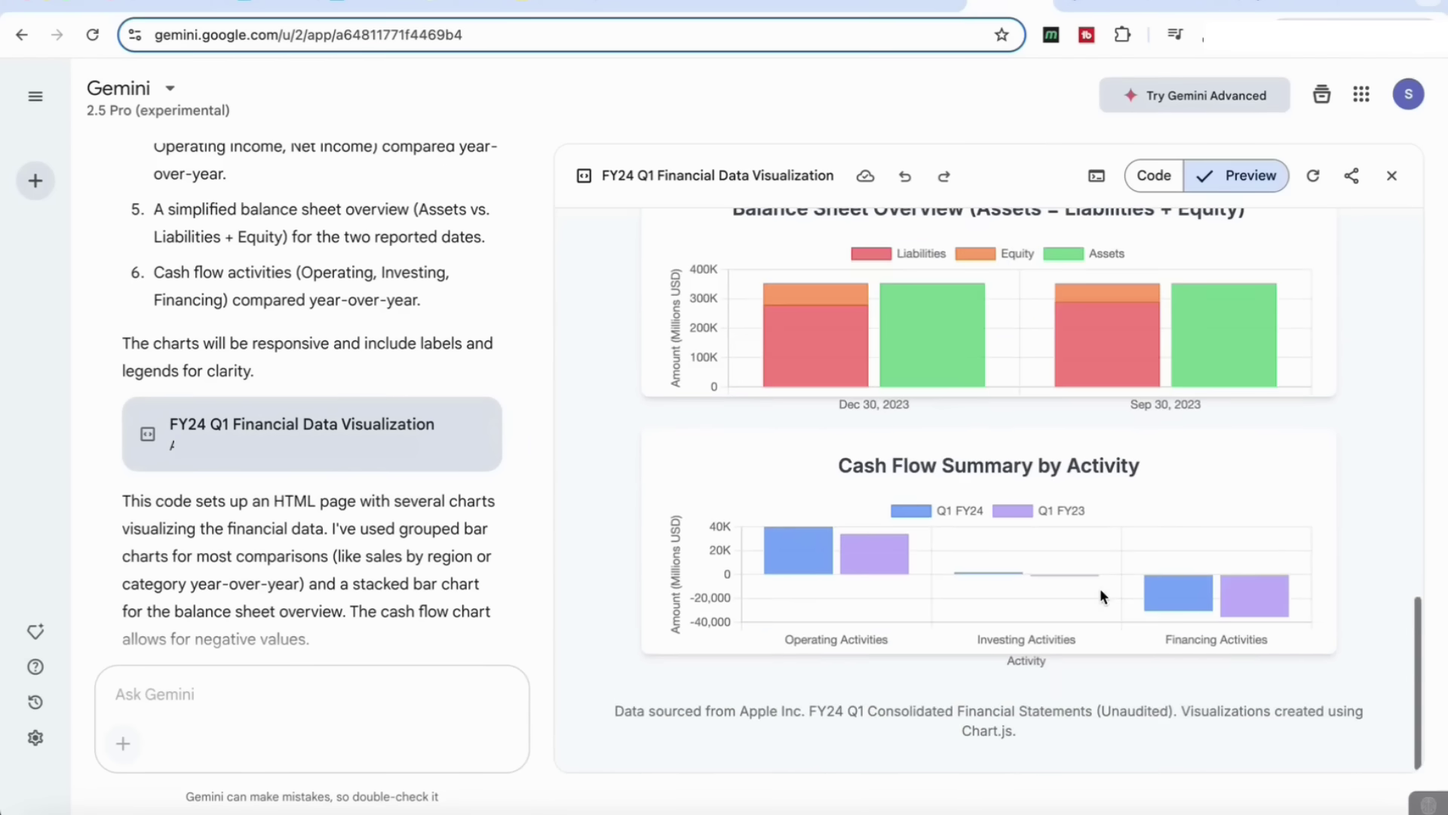
{"action": "scroll", "coordinate": [383, 541], "scroll_direction": "up", "scroll_amount": 10}
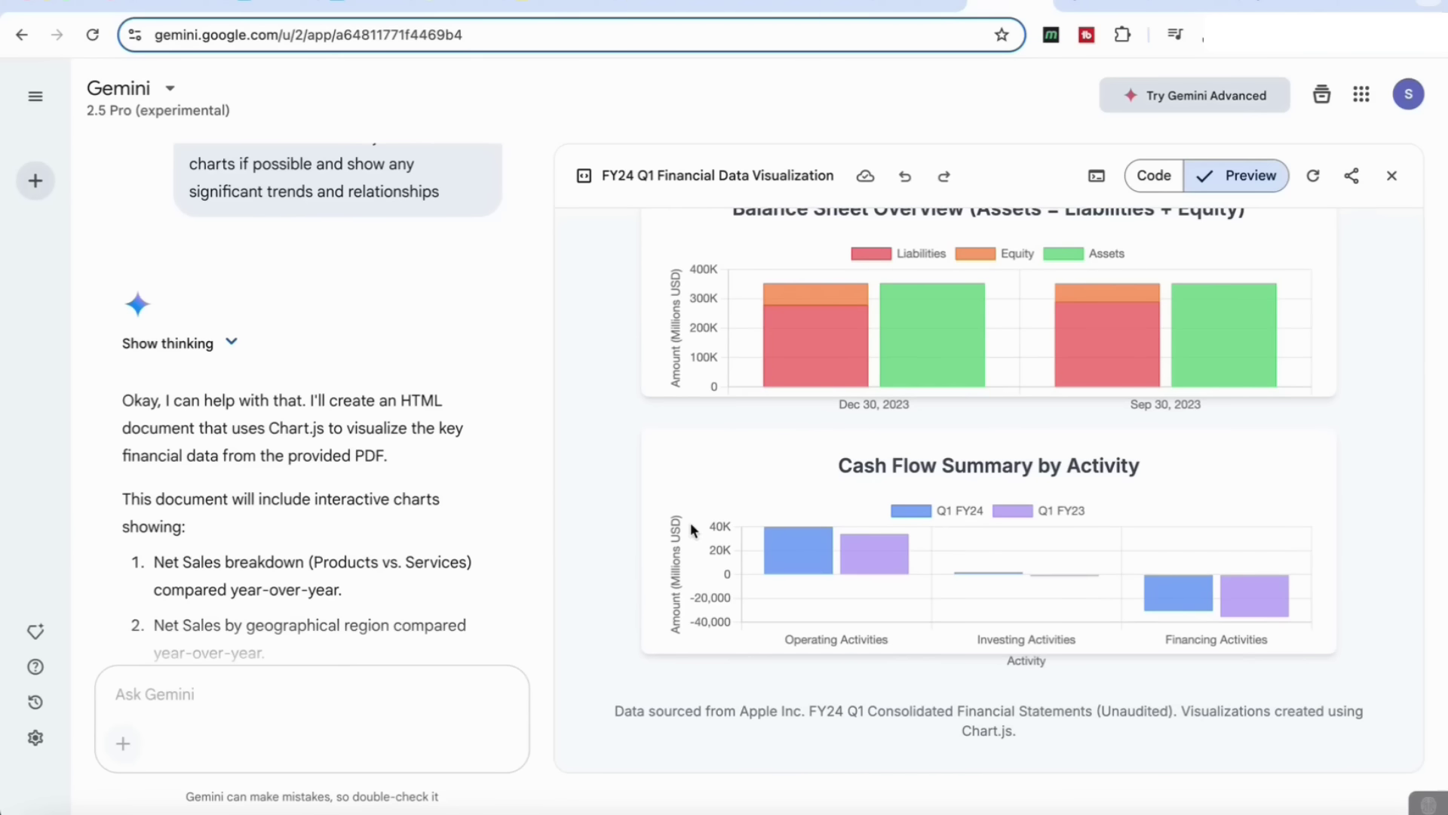
{"action": "scroll", "coordinate": [690, 522], "scroll_direction": "up", "scroll_amount": 8}
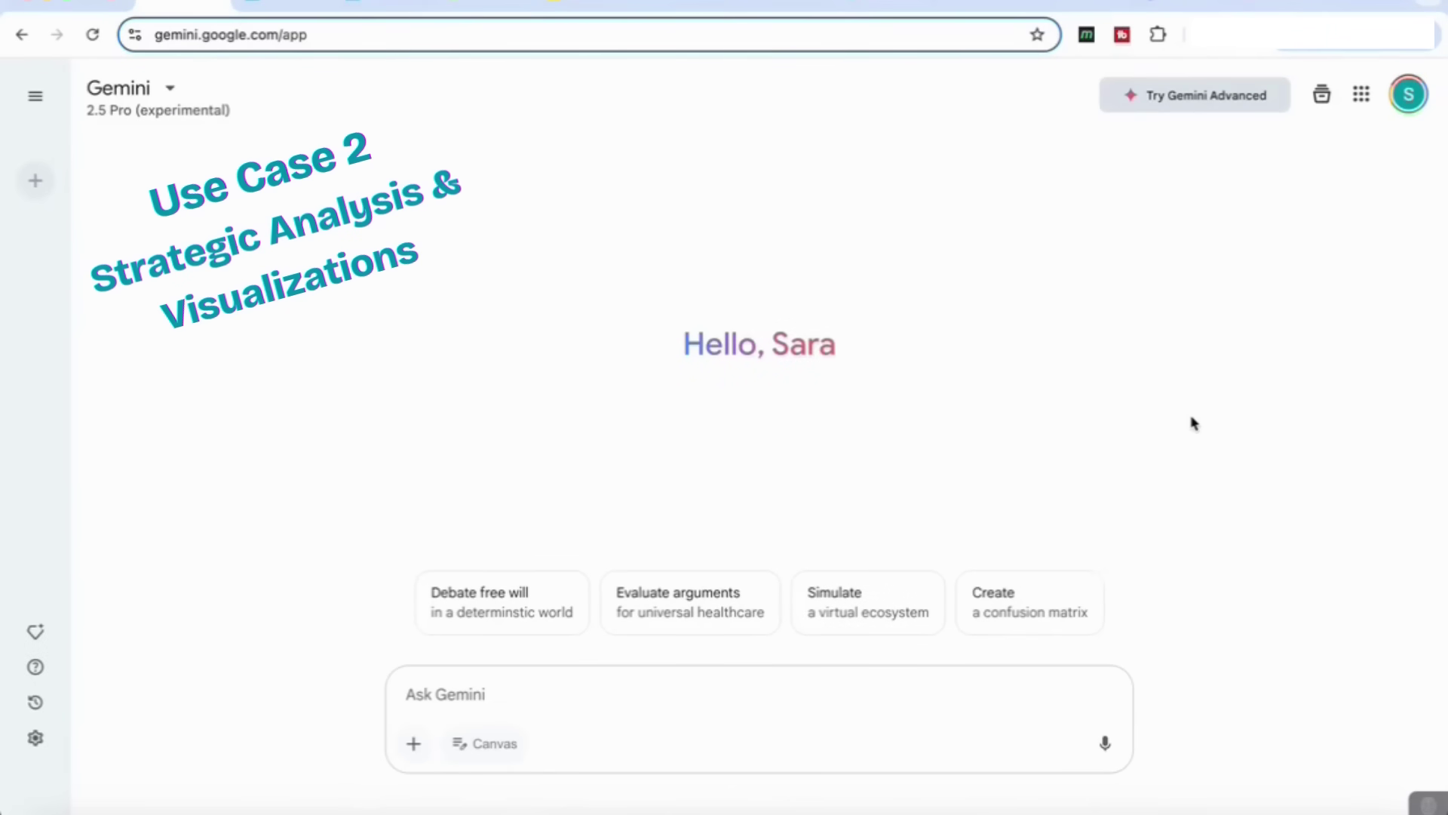
Paste the TikTok case-study analysis prompt into a new Gemini prompt
{"action": "left_click", "coordinate": [457, 686]}
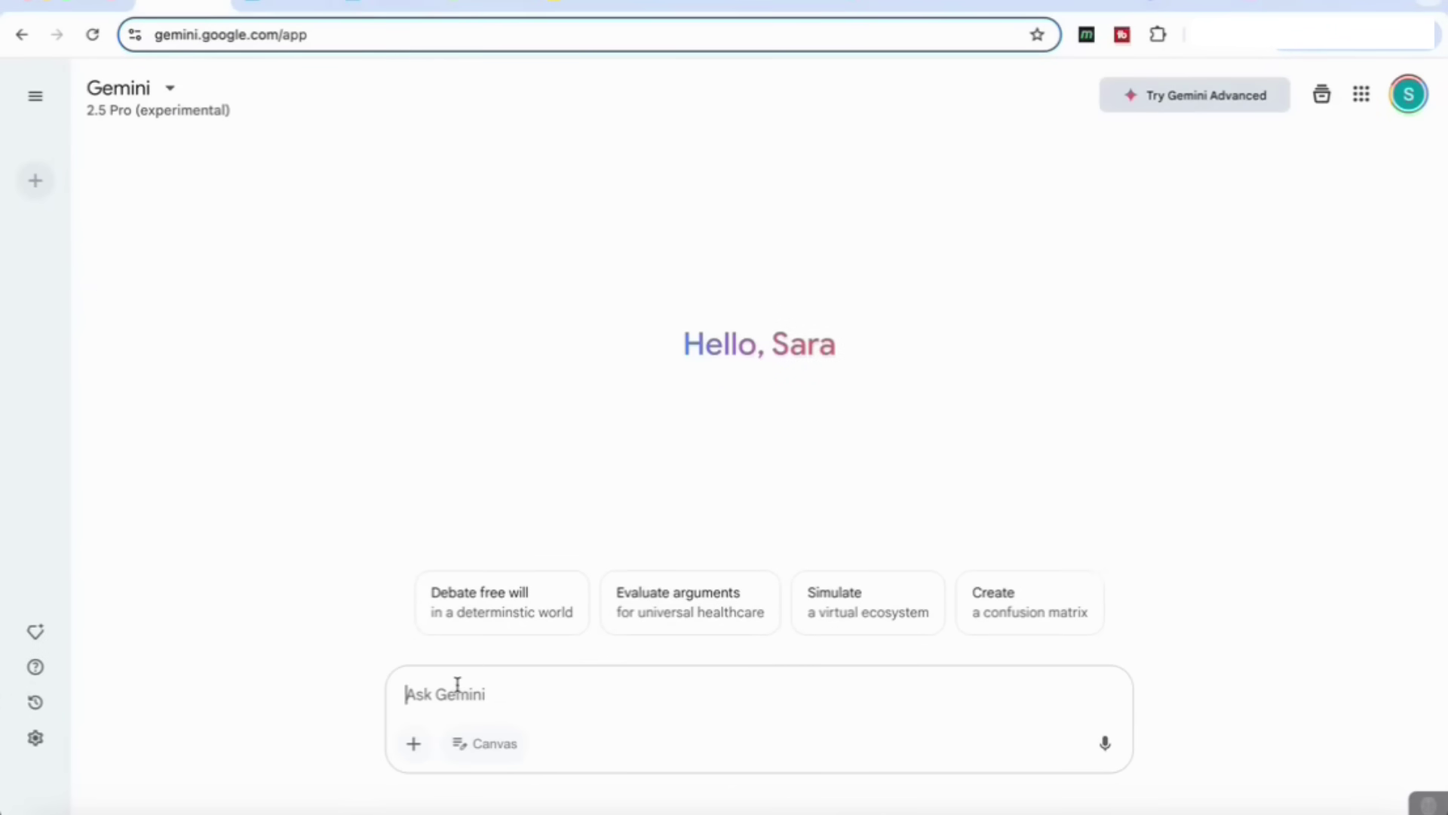
{"action": "key", "text": "ctrl+v"}
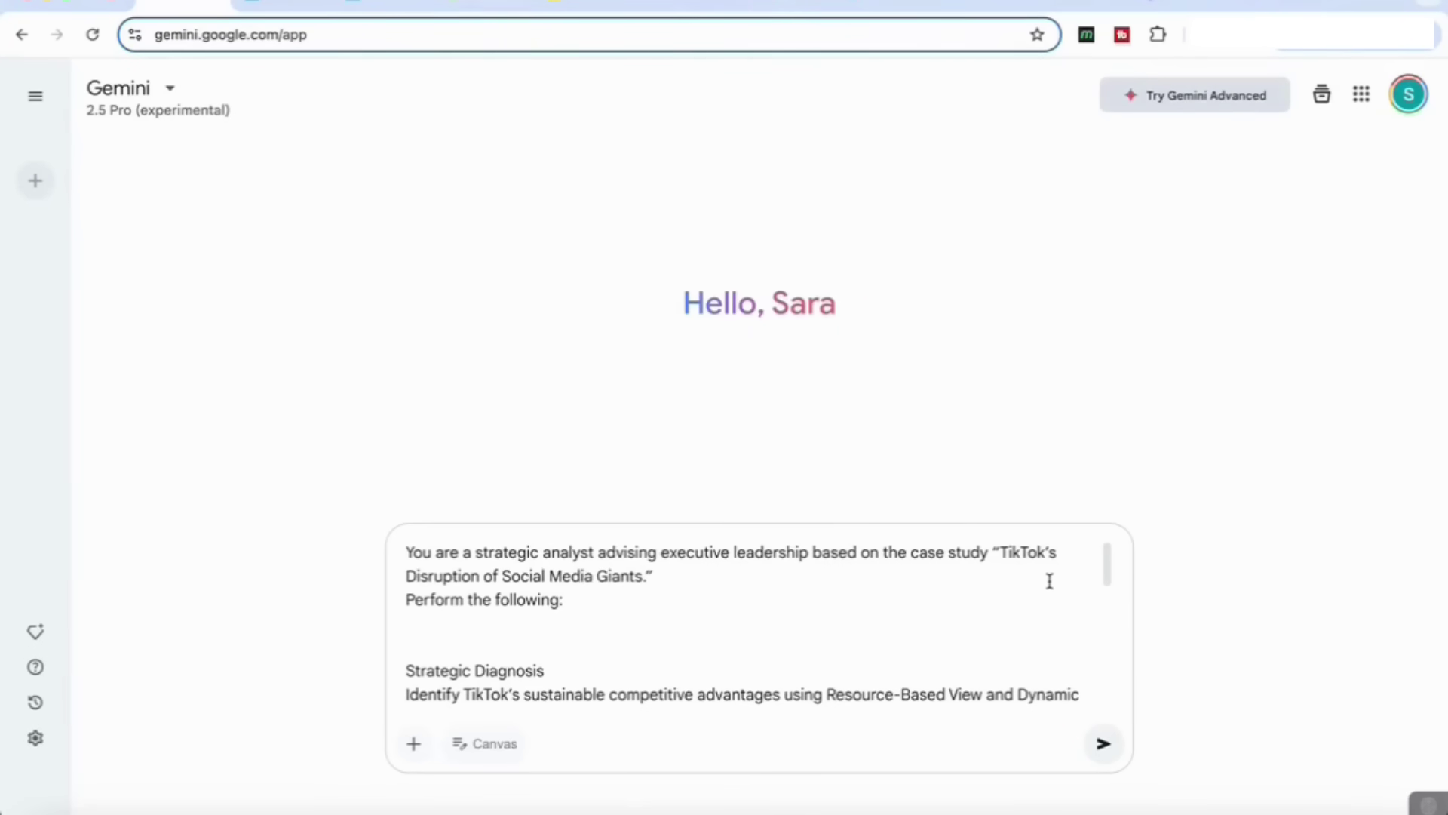
{"action": "scroll", "coordinate": [864, 605], "scroll_direction": "down", "scroll_amount": 2}
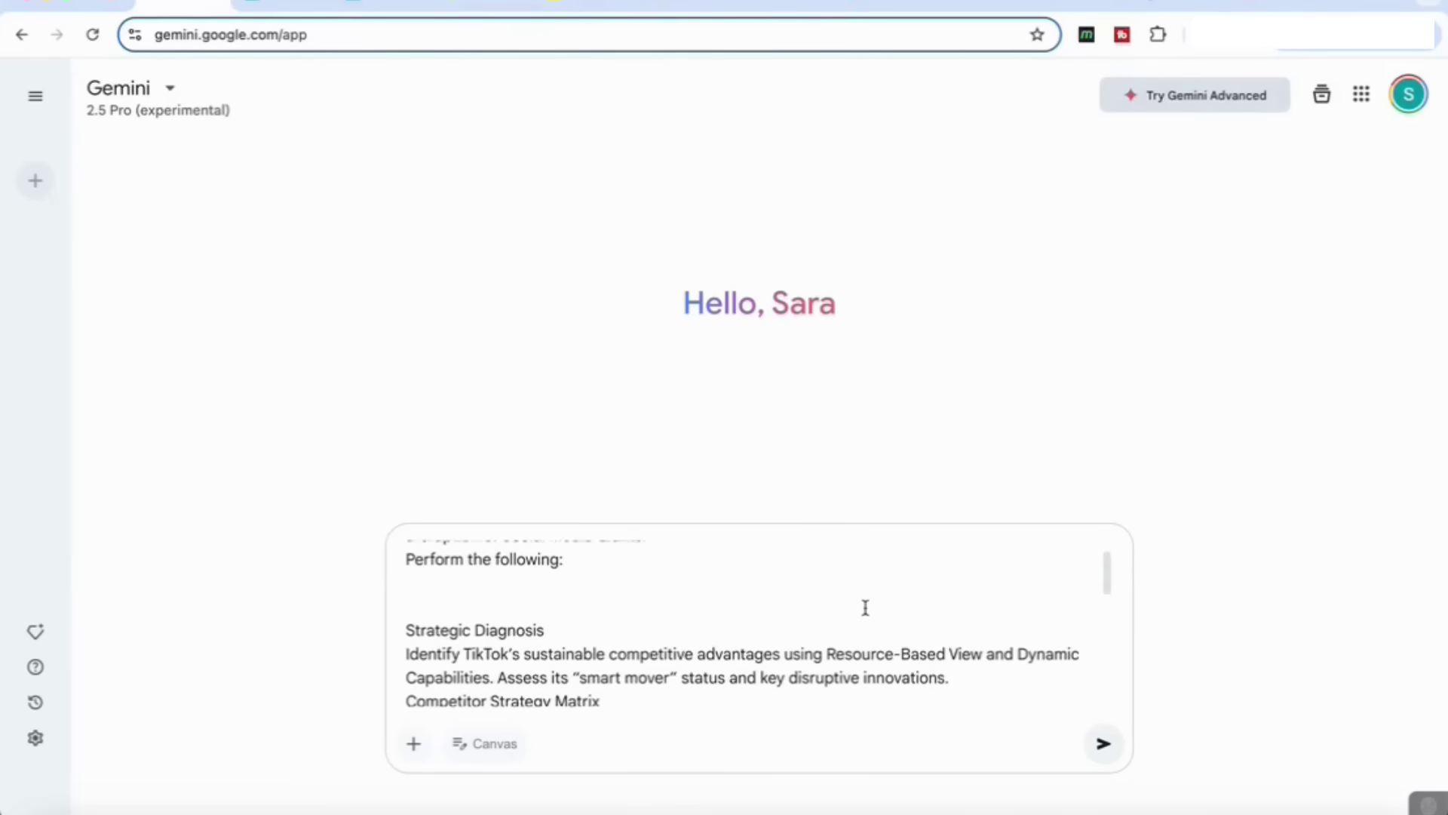
{"action": "scroll", "coordinate": [866, 607], "scroll_direction": "down", "scroll_amount": 1}
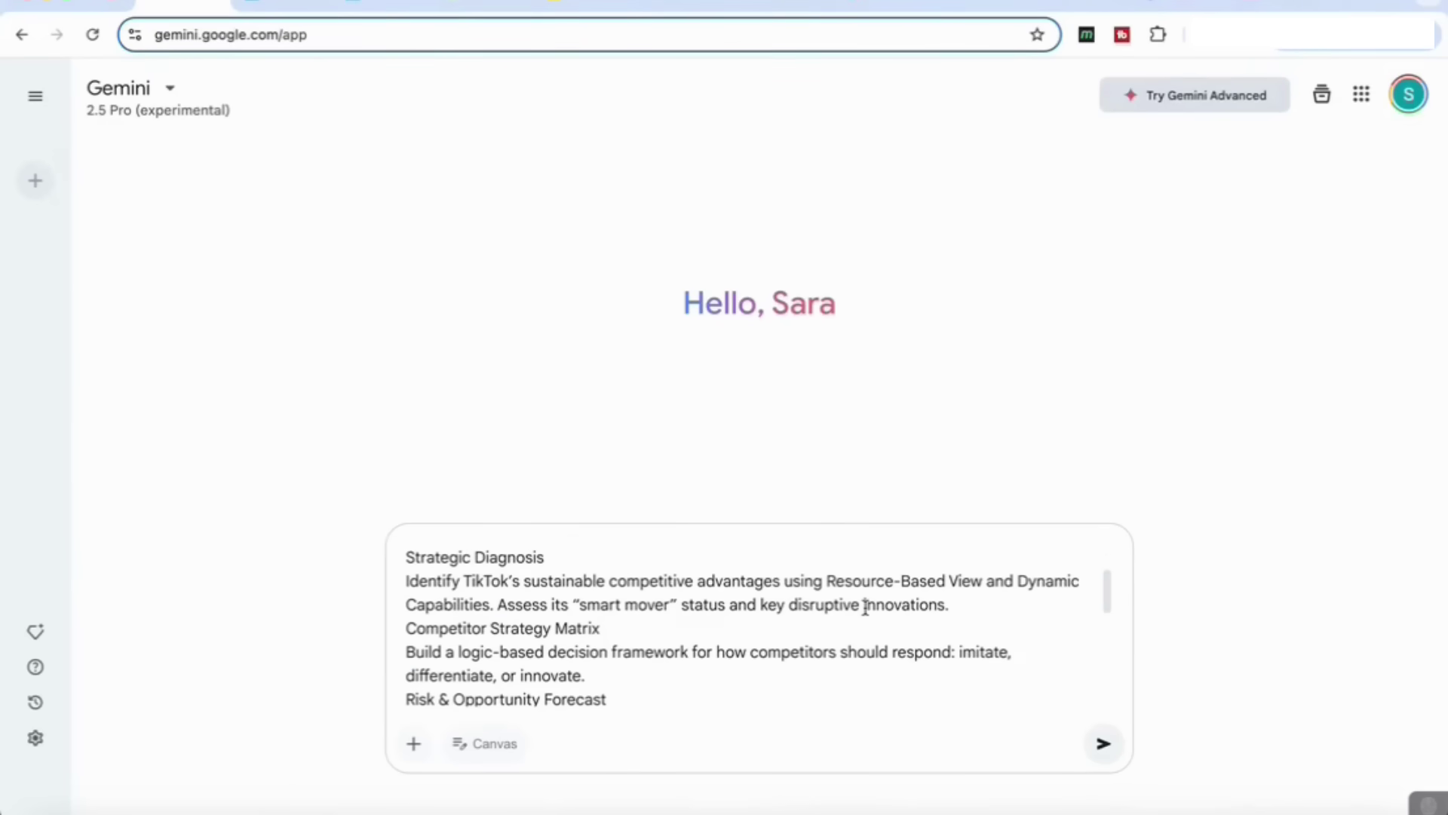
{"action": "scroll", "coordinate": [866, 607], "scroll_direction": "down", "scroll_amount": 1}
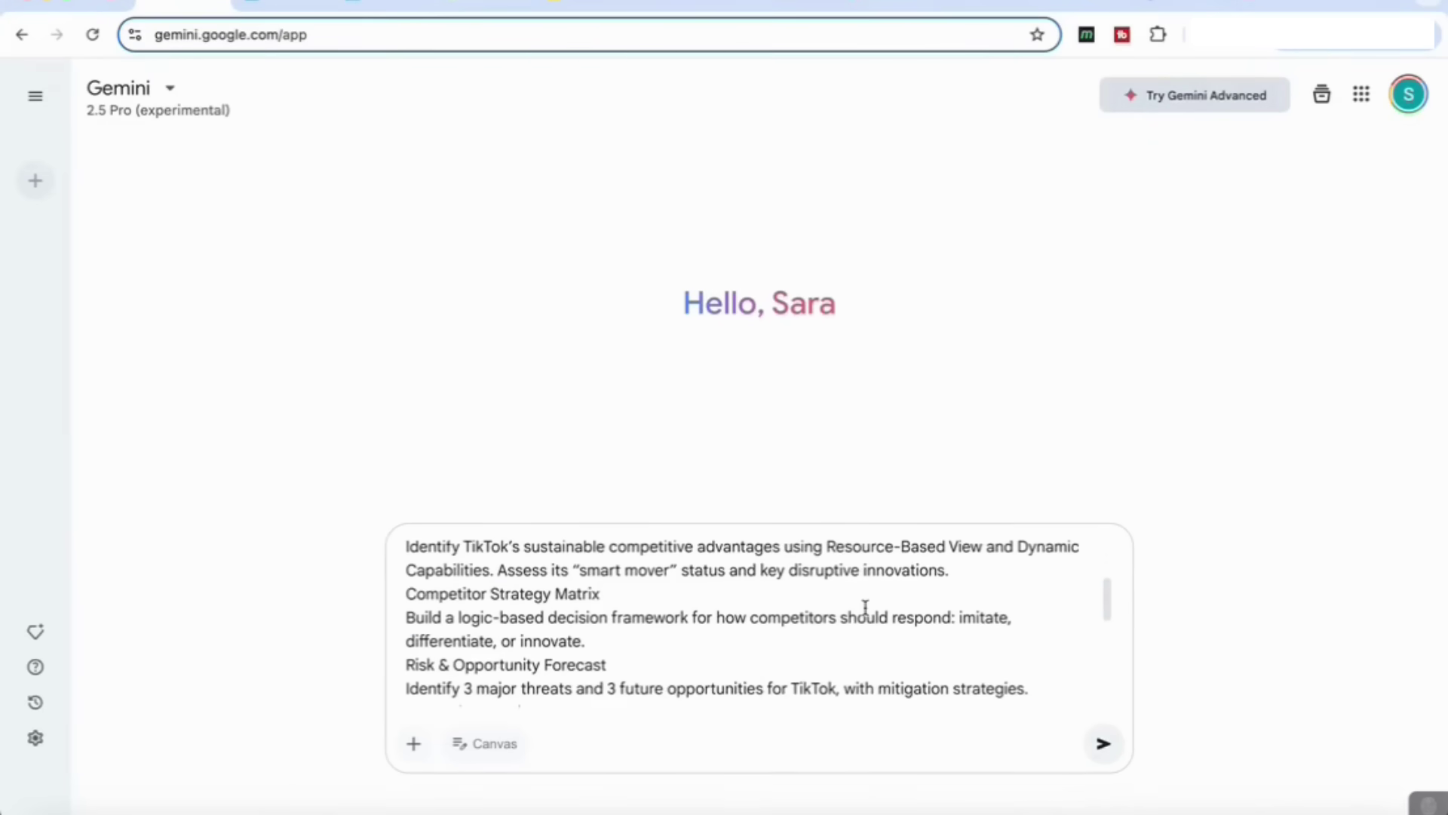
Append the Innovation Roadmap heading and ByteDance innovation-areas request, then review the full prompt
{"action": "type", "text": "Innovation Roadmap"}
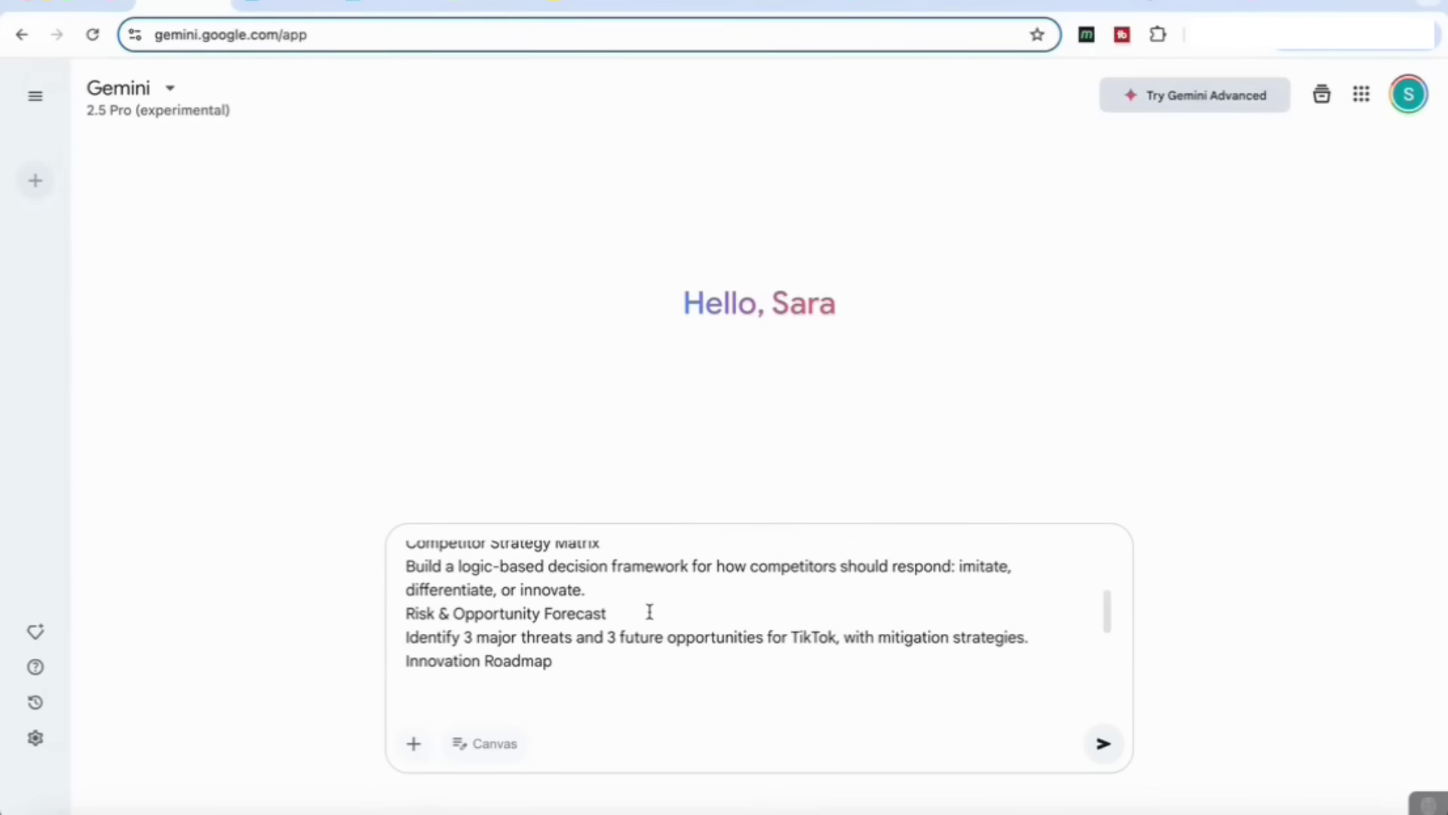
{"action": "type", "text": "Propose 3 innovation areas ByteDance should prioritise (e.g., AI, new content formats, partnerships)."}
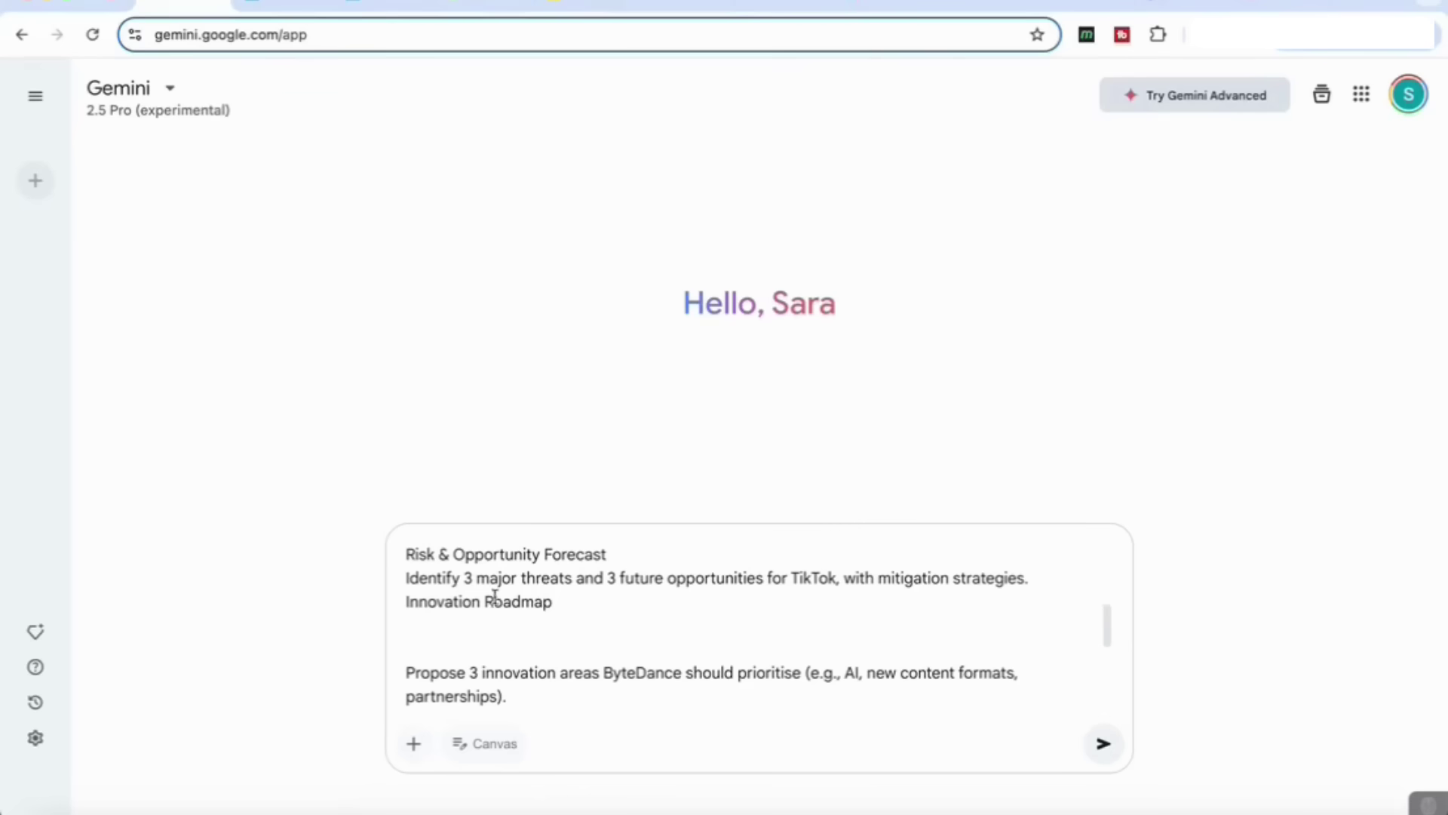
{"action": "scroll", "coordinate": [563, 609], "scroll_direction": "down", "scroll_amount": 1}
{"action": "scroll", "coordinate": [563, 608], "scroll_direction": "up", "scroll_amount": 1}
{"action": "scroll", "coordinate": [805, 591], "scroll_direction": "down", "scroll_amount": 1}
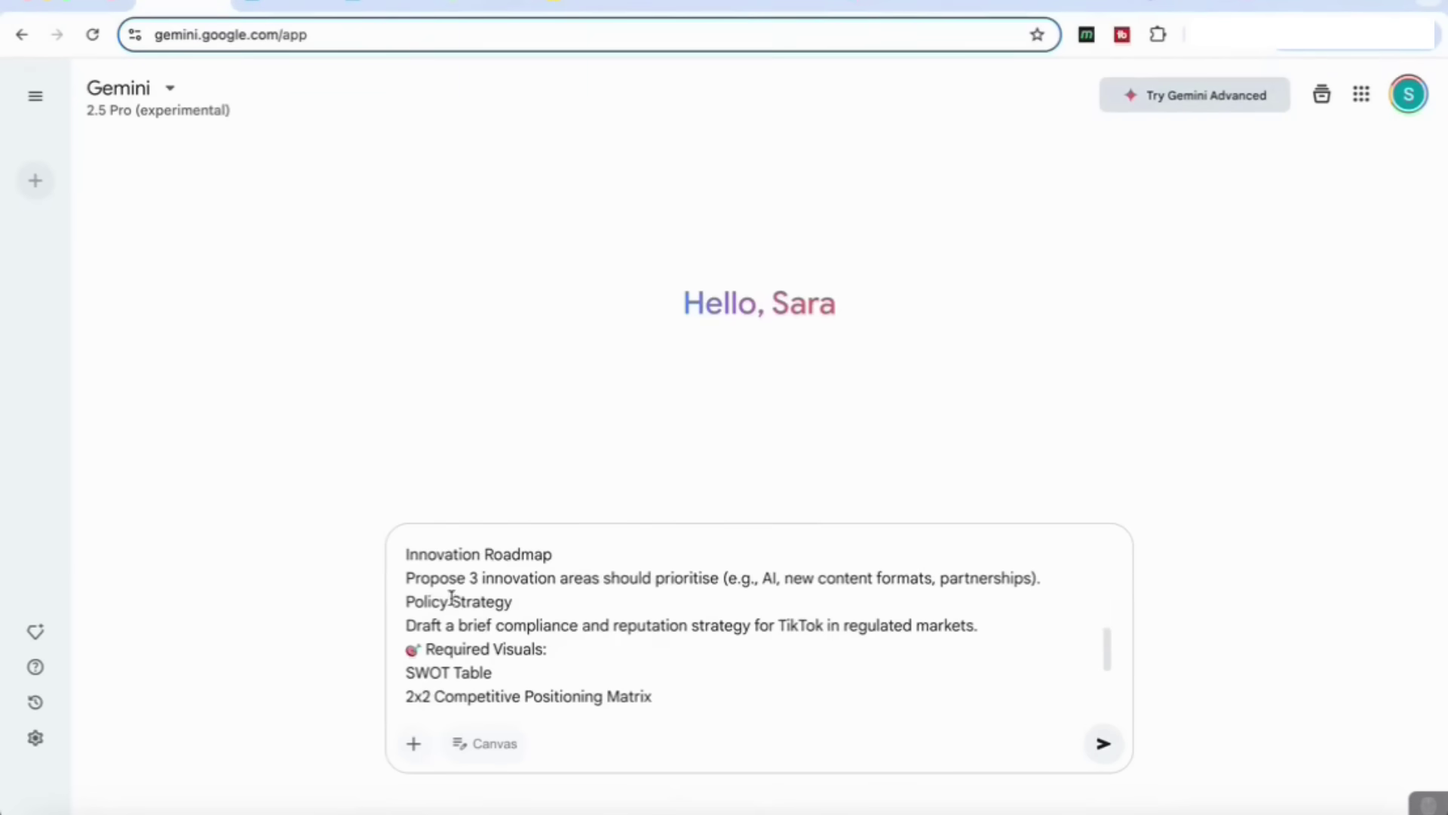
{"action": "scroll", "coordinate": [596, 600], "scroll_direction": "down", "scroll_amount": 2}
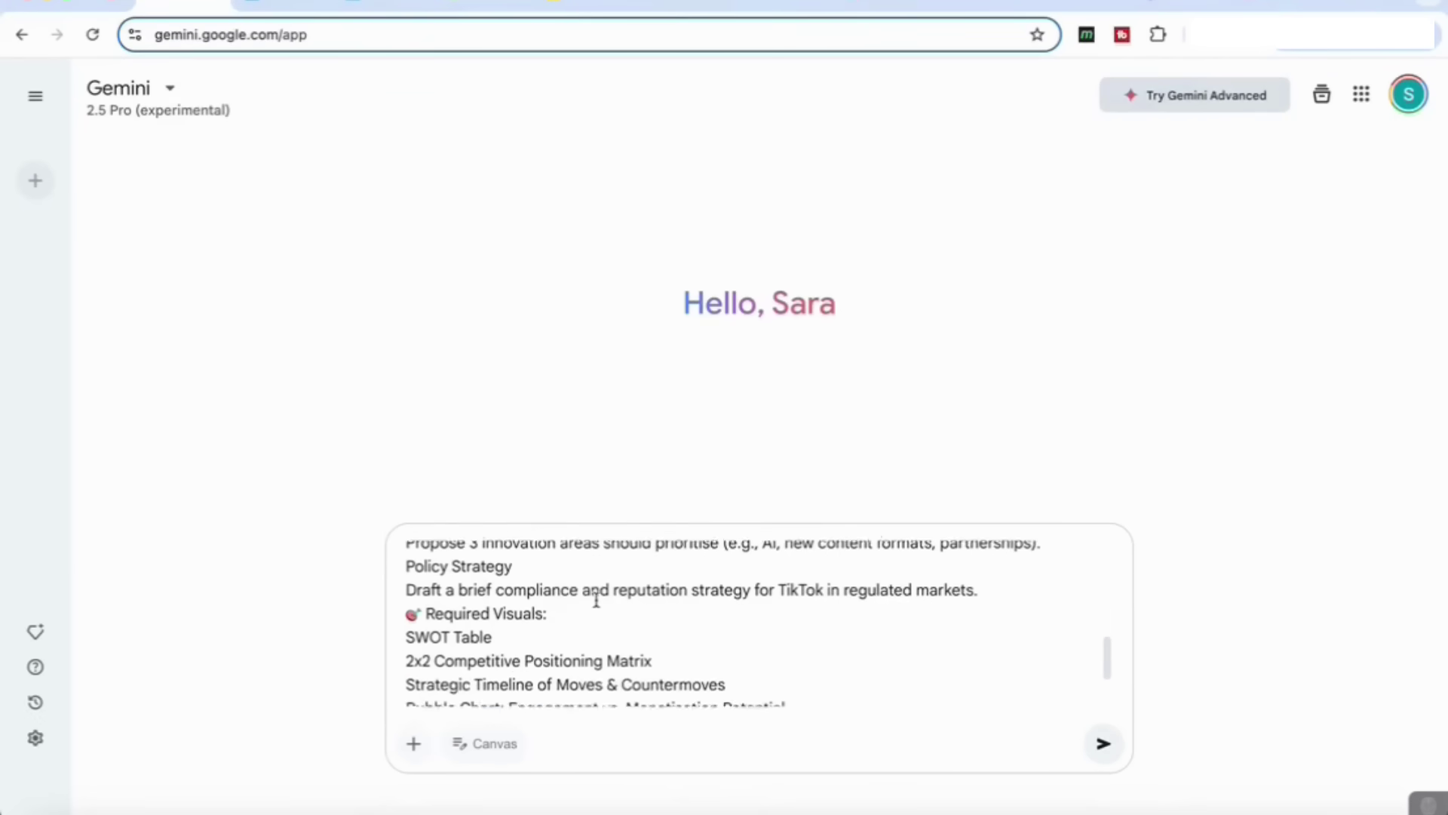
{"action": "scroll", "coordinate": [596, 599], "scroll_direction": "up", "scroll_amount": 1}
{"action": "scroll", "coordinate": [595, 599], "scroll_direction": "down", "scroll_amount": 1}
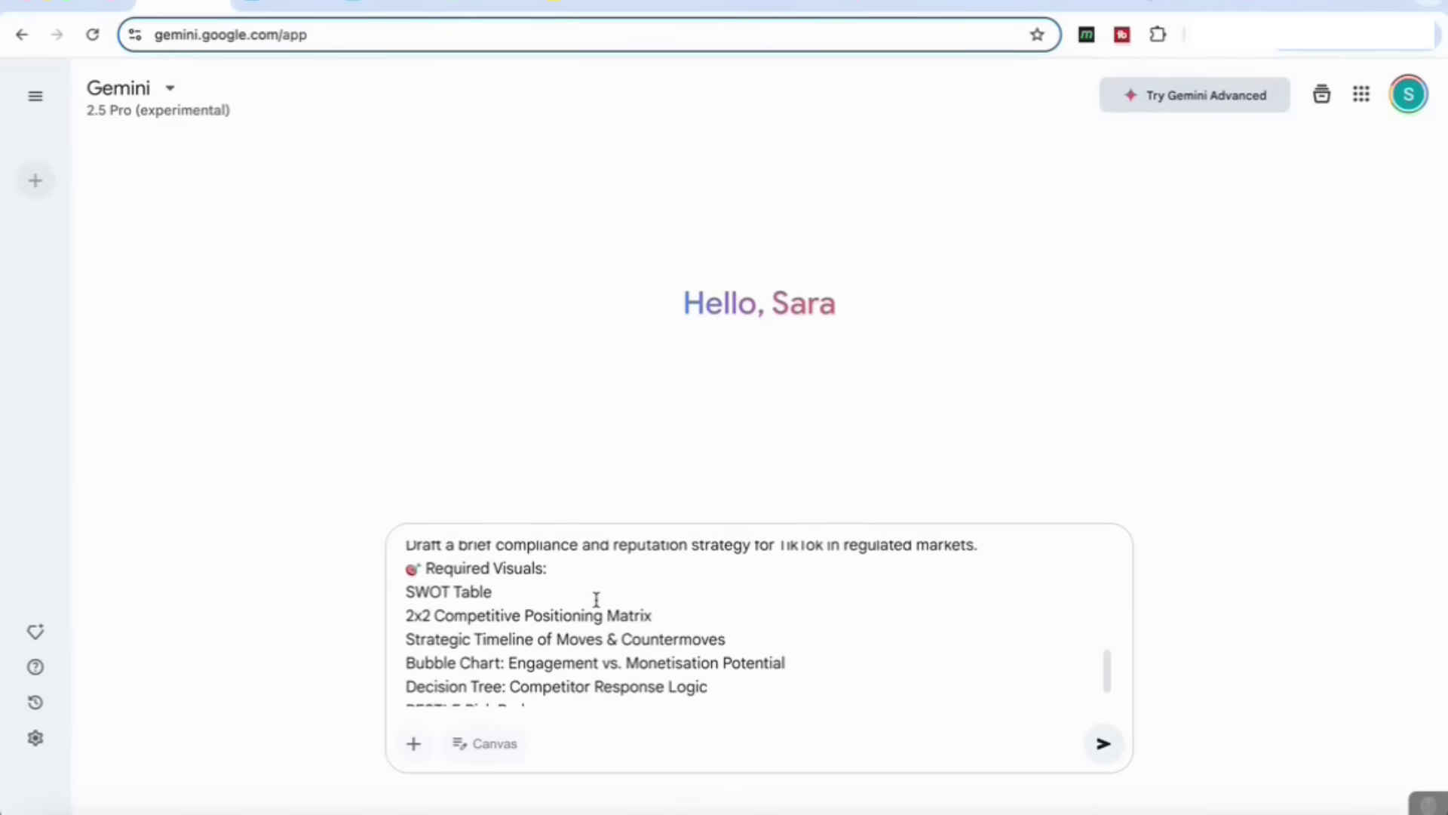
{"action": "scroll", "coordinate": [517, 586], "scroll_direction": "down", "scroll_amount": 1}
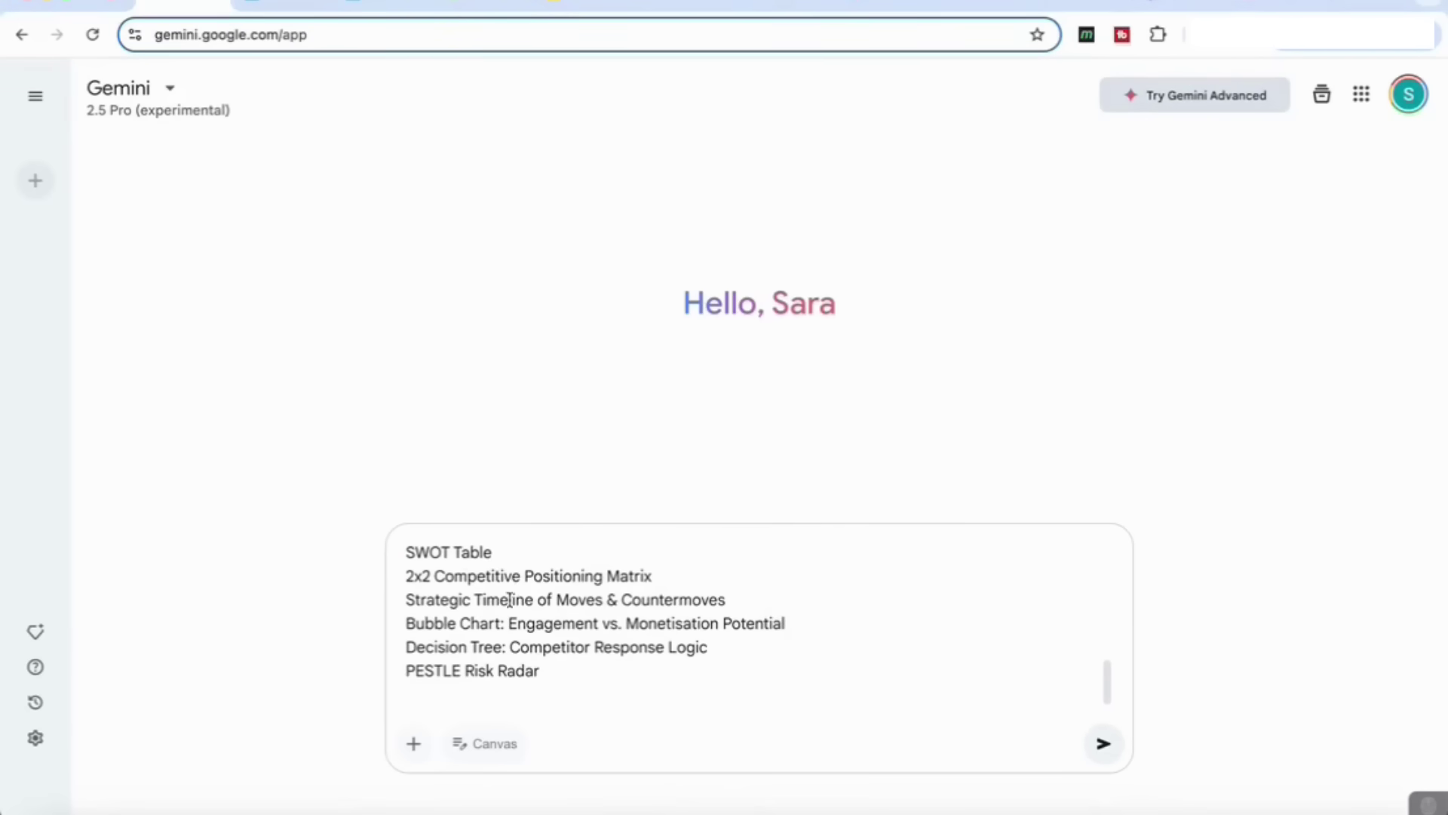
{"action": "scroll", "coordinate": [513, 596], "scroll_direction": "up", "scroll_amount": 1}
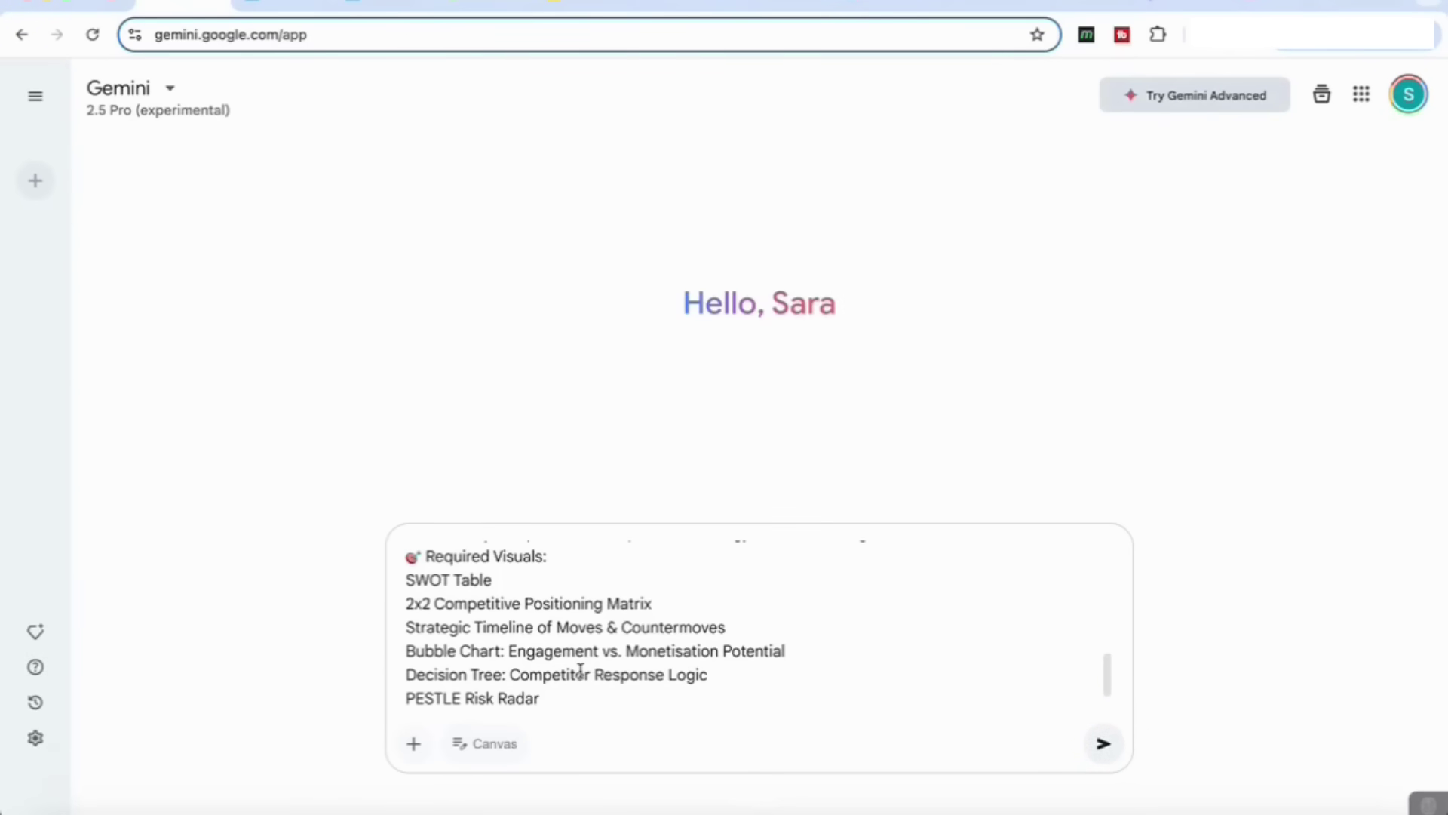
{"action": "scroll", "coordinate": [604, 641], "scroll_direction": "up", "scroll_amount": 10}
{"action": "scroll", "coordinate": [626, 608], "scroll_direction": "down", "scroll_amount": 3}
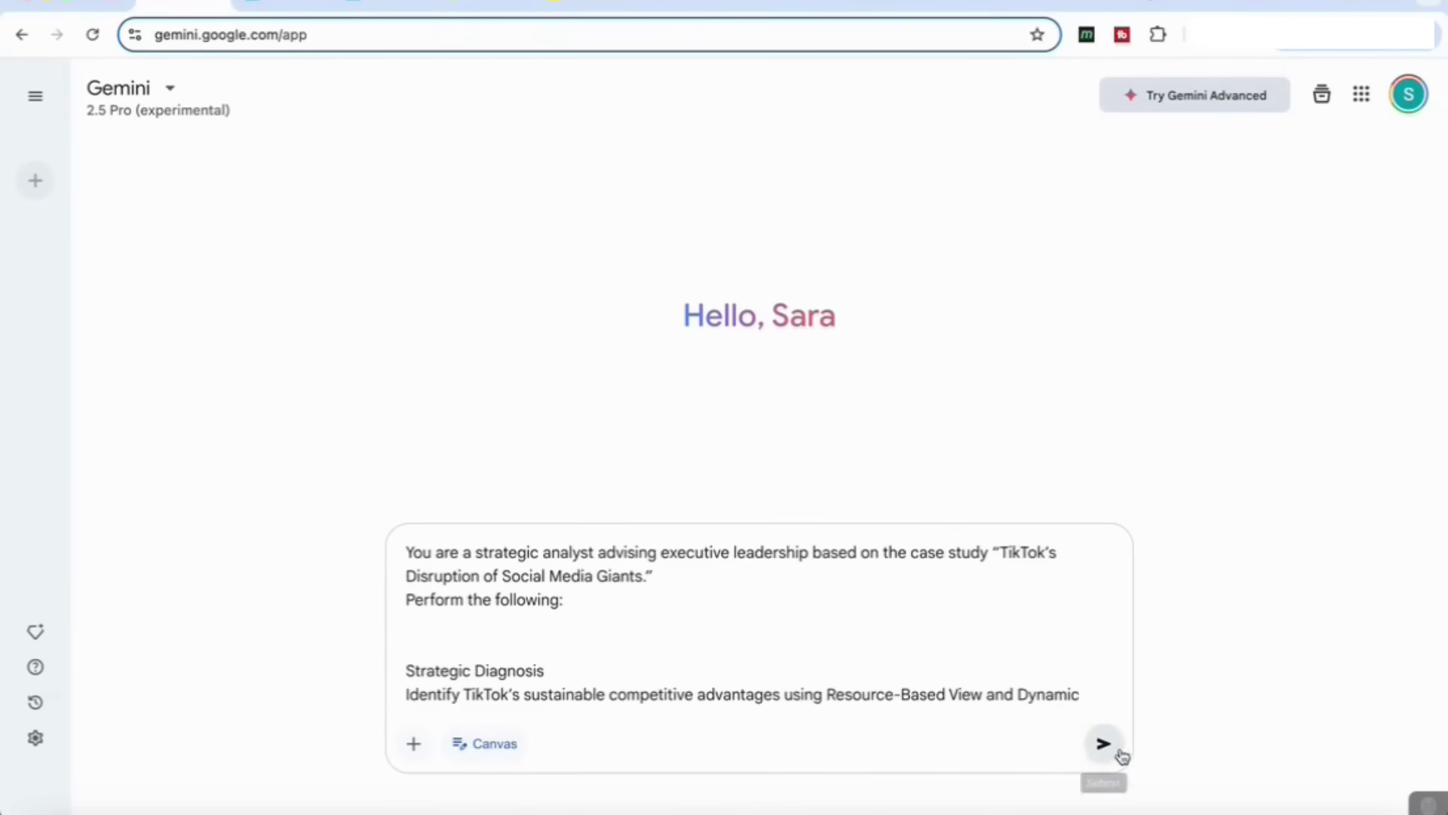
{"action": "left_click", "coordinate": [1106, 746]}
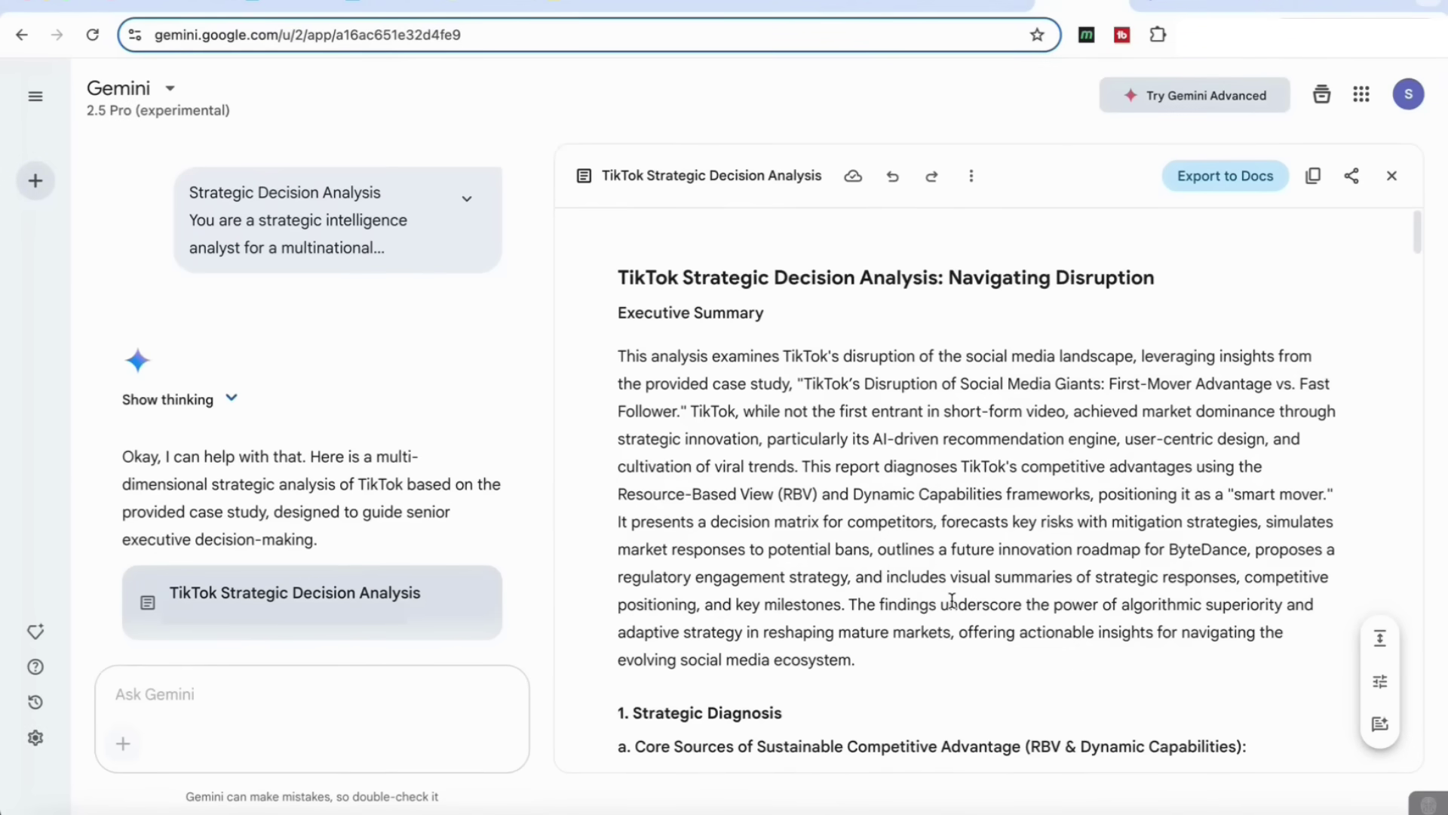
{"action": "scroll", "coordinate": [952, 600], "scroll_direction": "down", "scroll_amount": 3}
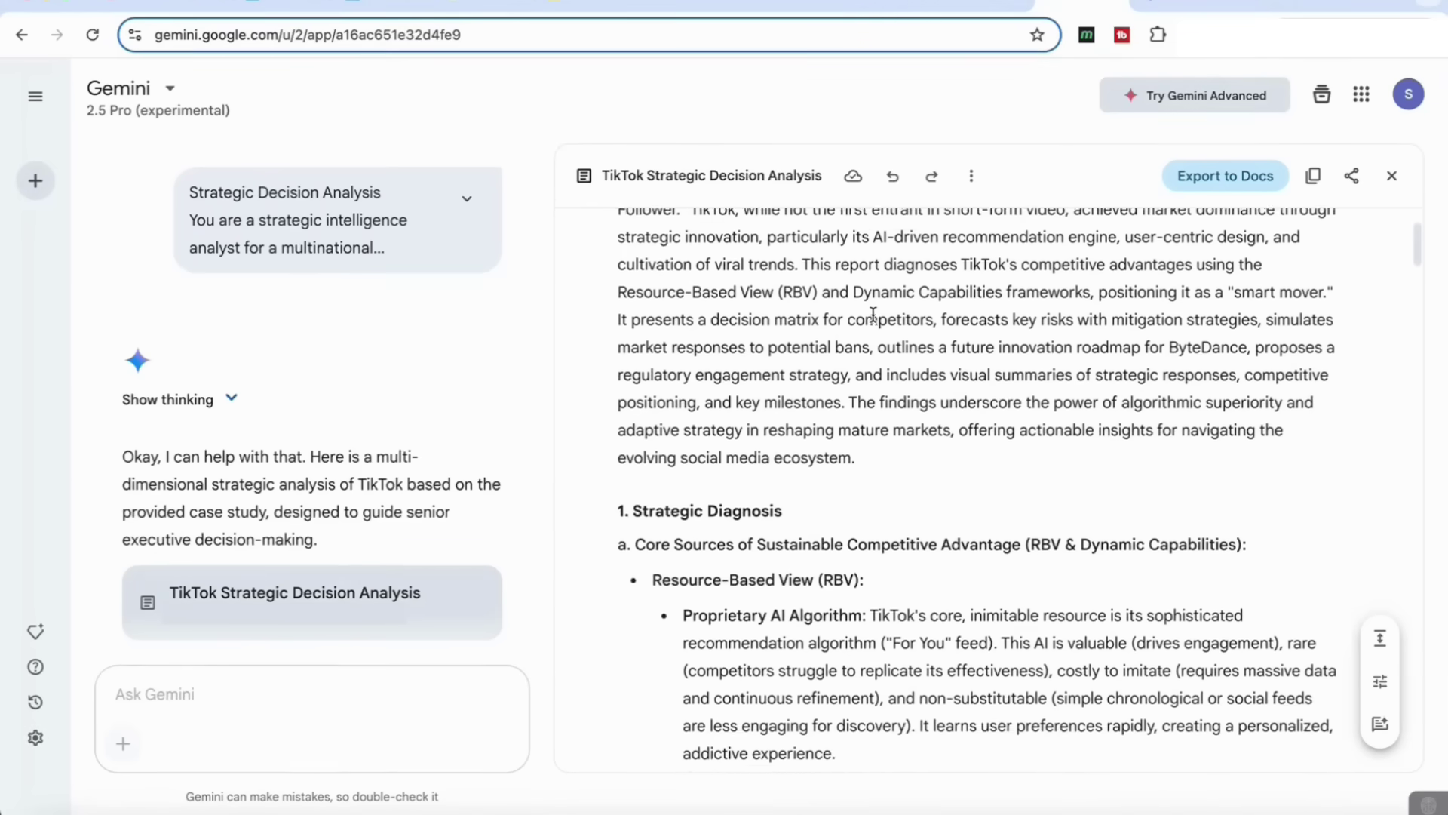
{"action": "scroll", "coordinate": [840, 391], "scroll_direction": "down", "scroll_amount": 2}
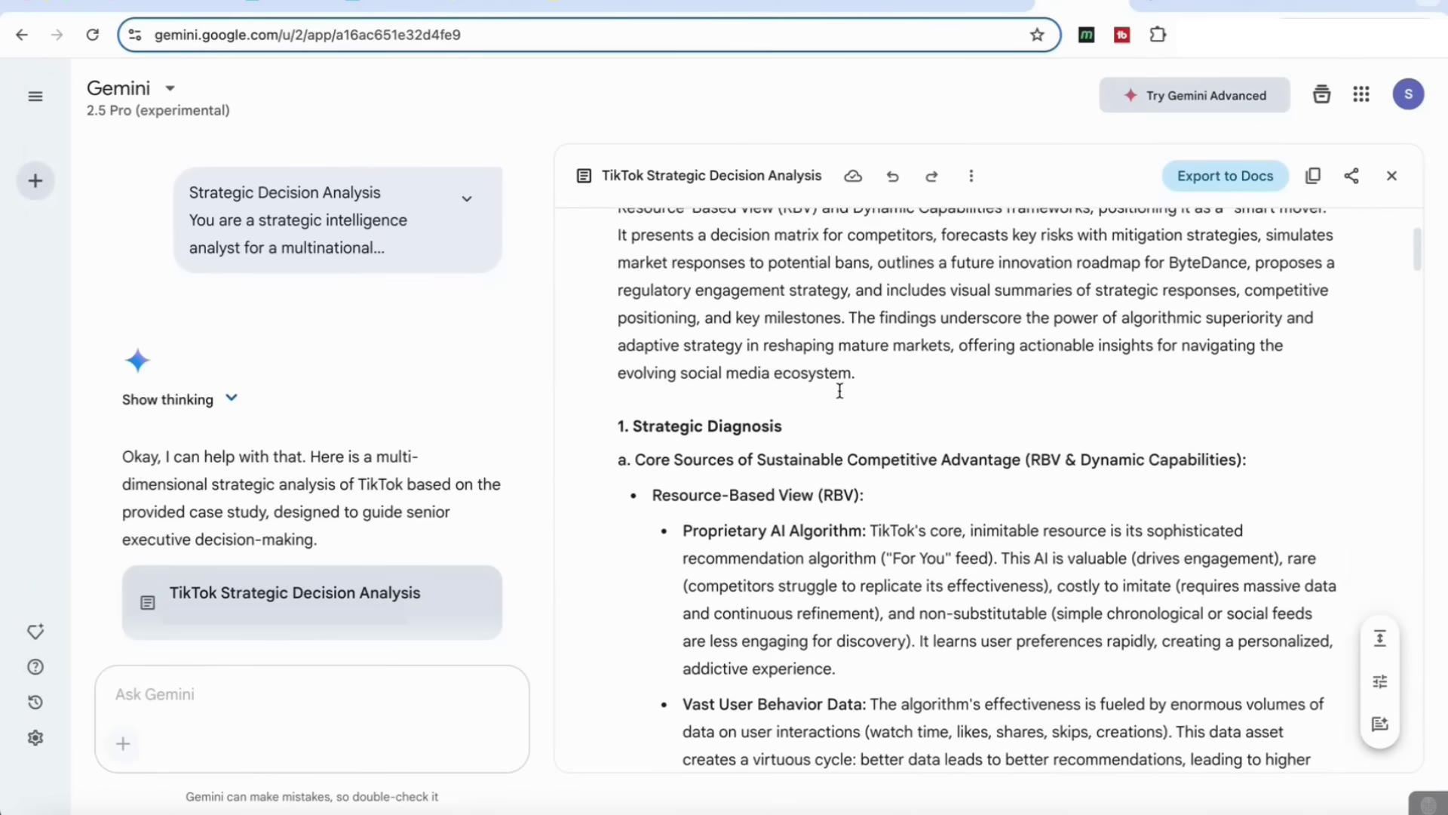
{"action": "scroll", "coordinate": [840, 390], "scroll_direction": "down", "scroll_amount": 2}
{"action": "scroll", "coordinate": [786, 355], "scroll_direction": "down", "scroll_amount": 1}
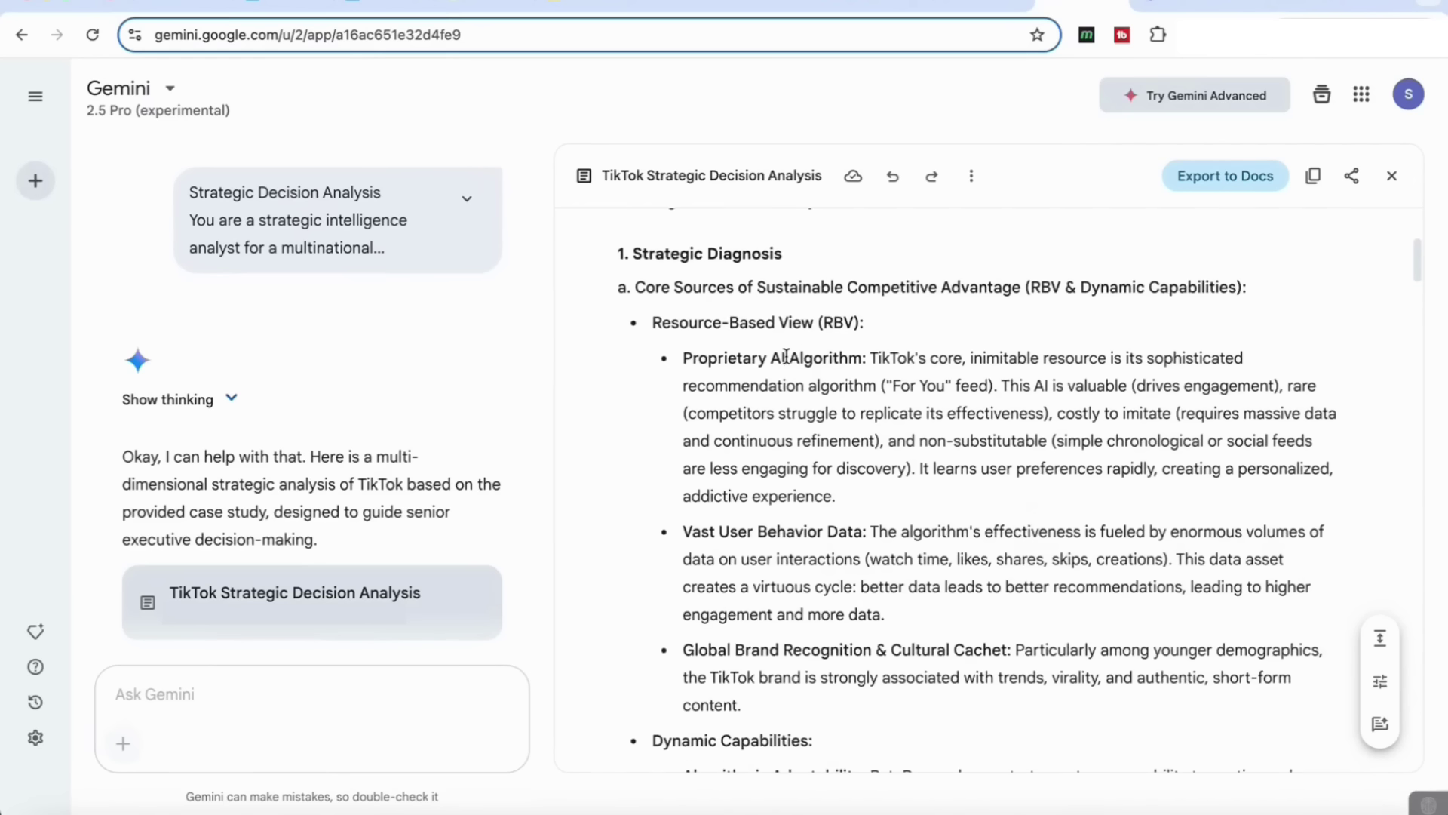
{"action": "scroll", "coordinate": [860, 441], "scroll_direction": "down", "scroll_amount": 5}
{"action": "scroll", "coordinate": [747, 550], "scroll_direction": "up", "scroll_amount": 4}
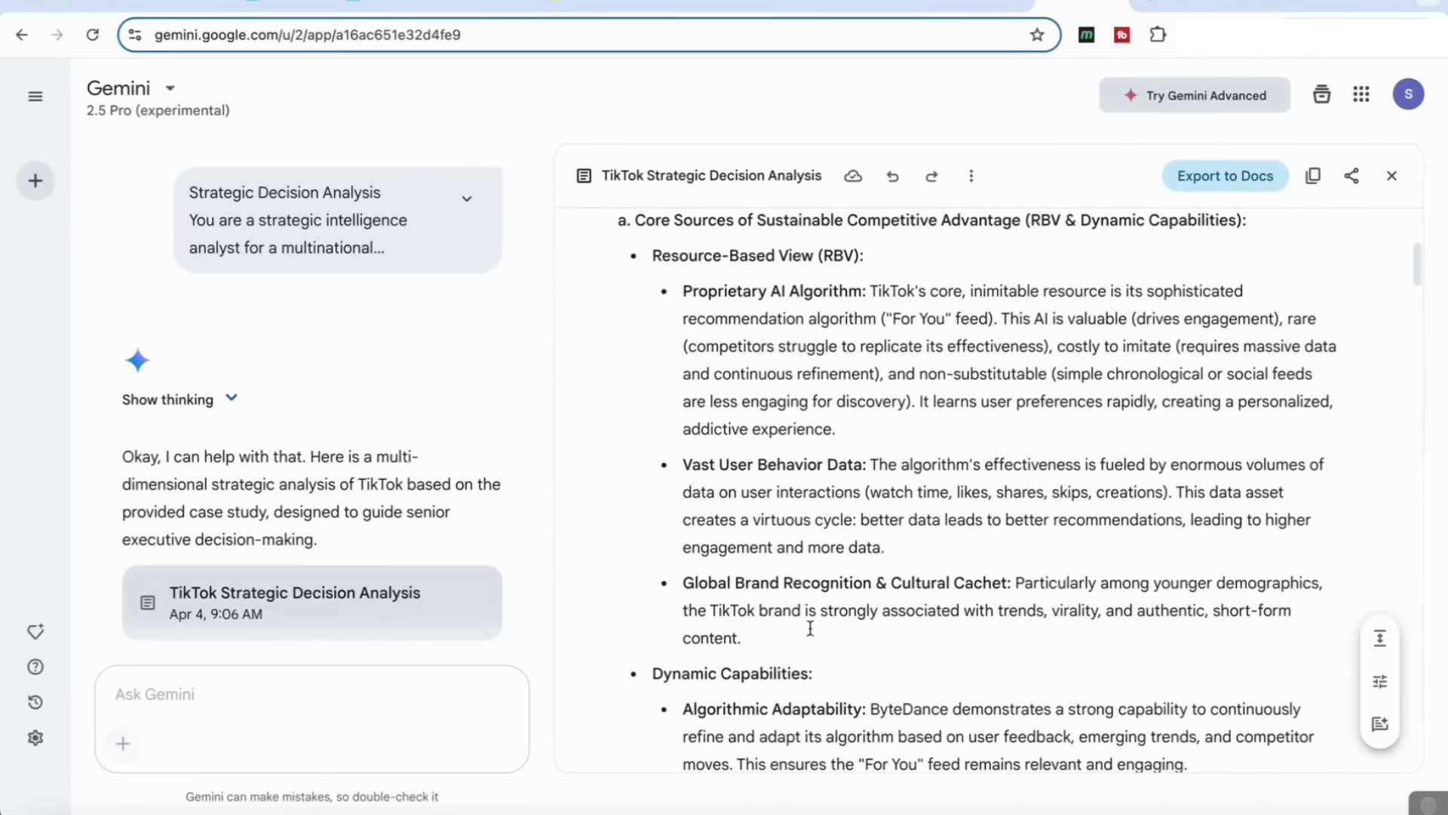
{"action": "scroll", "coordinate": [756, 559], "scroll_direction": "down", "scroll_amount": 2}
{"action": "scroll", "coordinate": [868, 521], "scroll_direction": "down", "scroll_amount": 3}
{"action": "scroll", "coordinate": [868, 525], "scroll_direction": "down", "scroll_amount": 7}
{"action": "scroll", "coordinate": [818, 407], "scroll_direction": "down", "scroll_amount": 5}
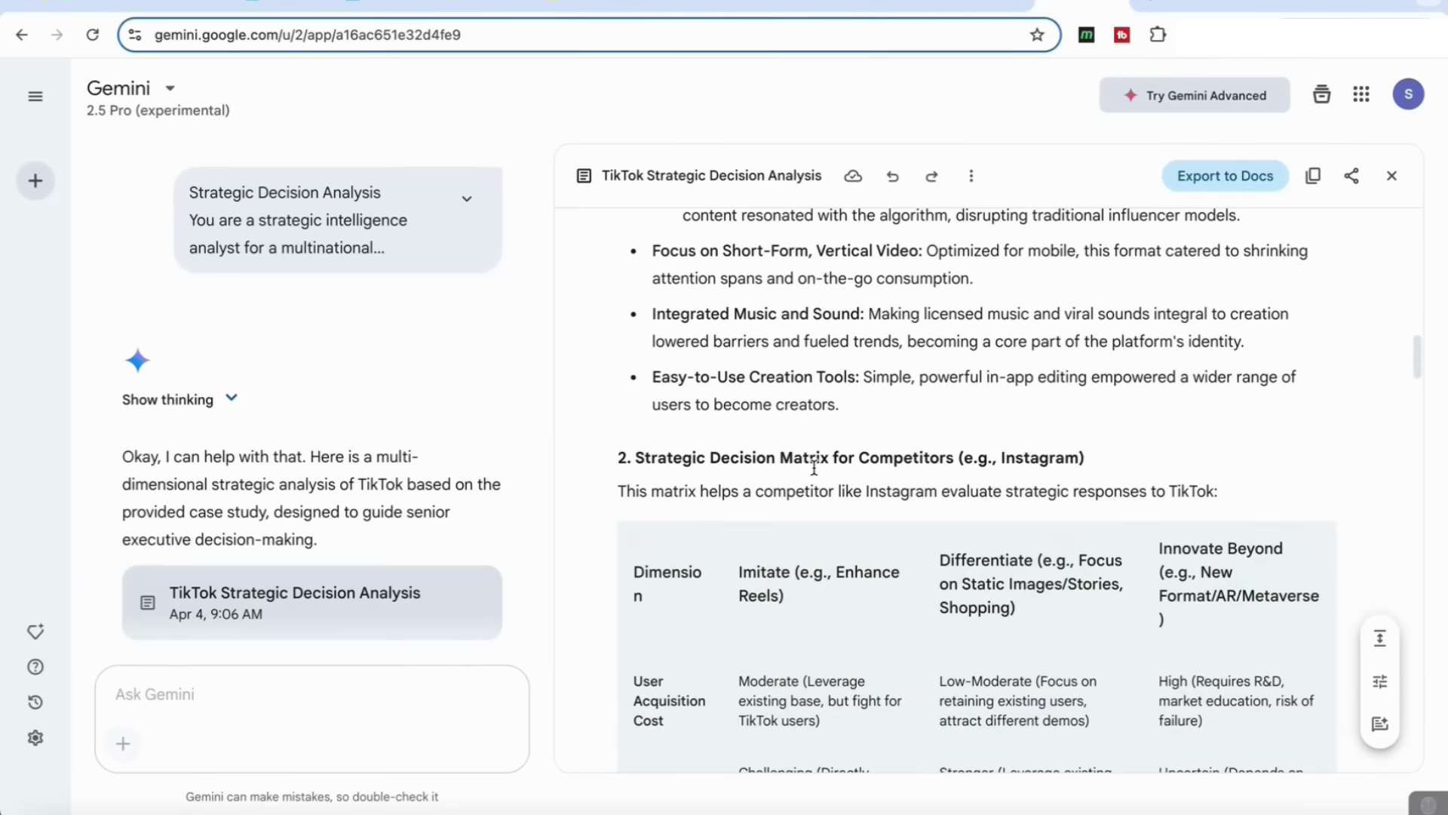
{"action": "scroll", "coordinate": [814, 467], "scroll_direction": "down", "scroll_amount": 10}
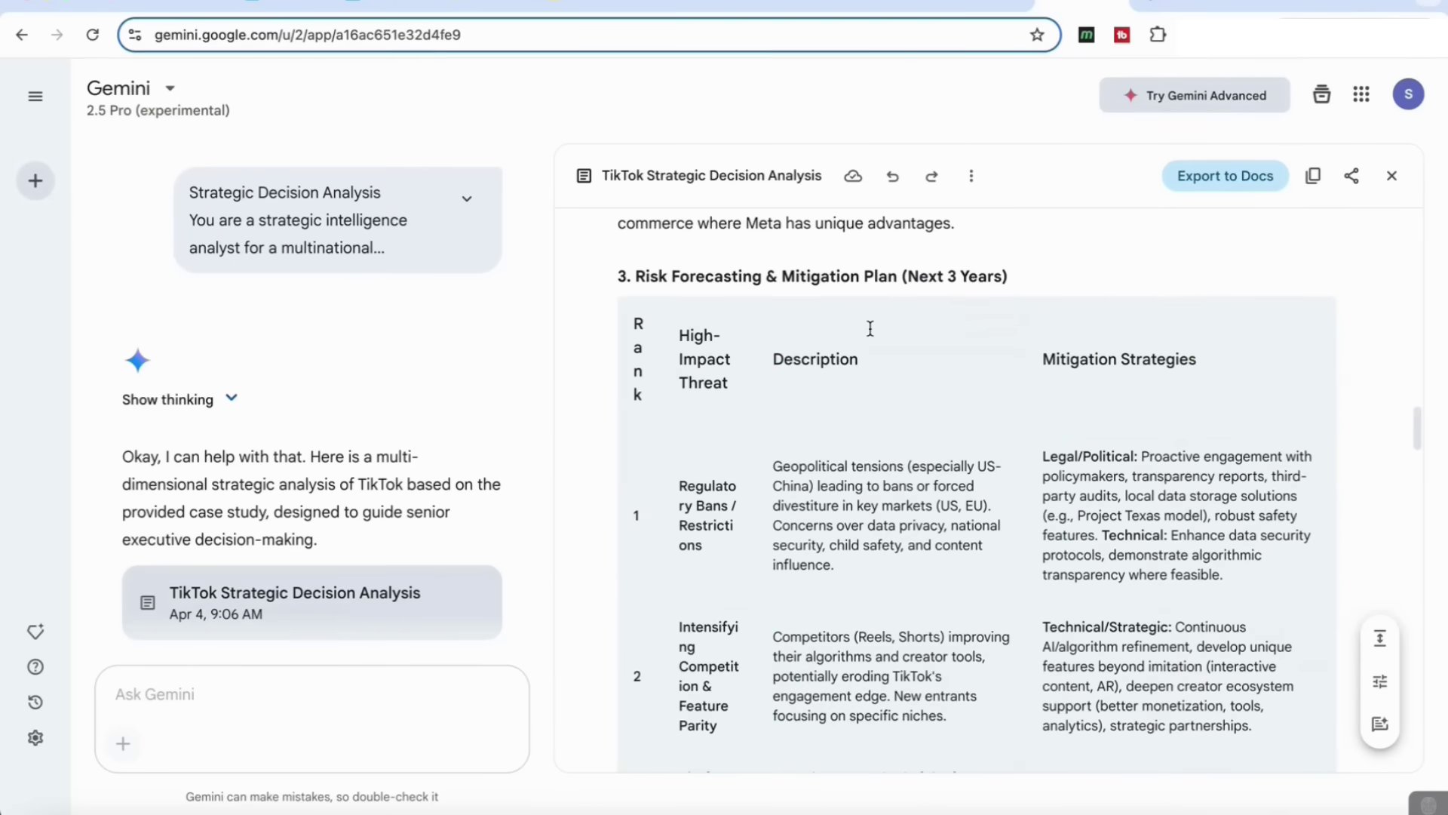
{"action": "scroll", "coordinate": [869, 328], "scroll_direction": "down", "scroll_amount": 10}
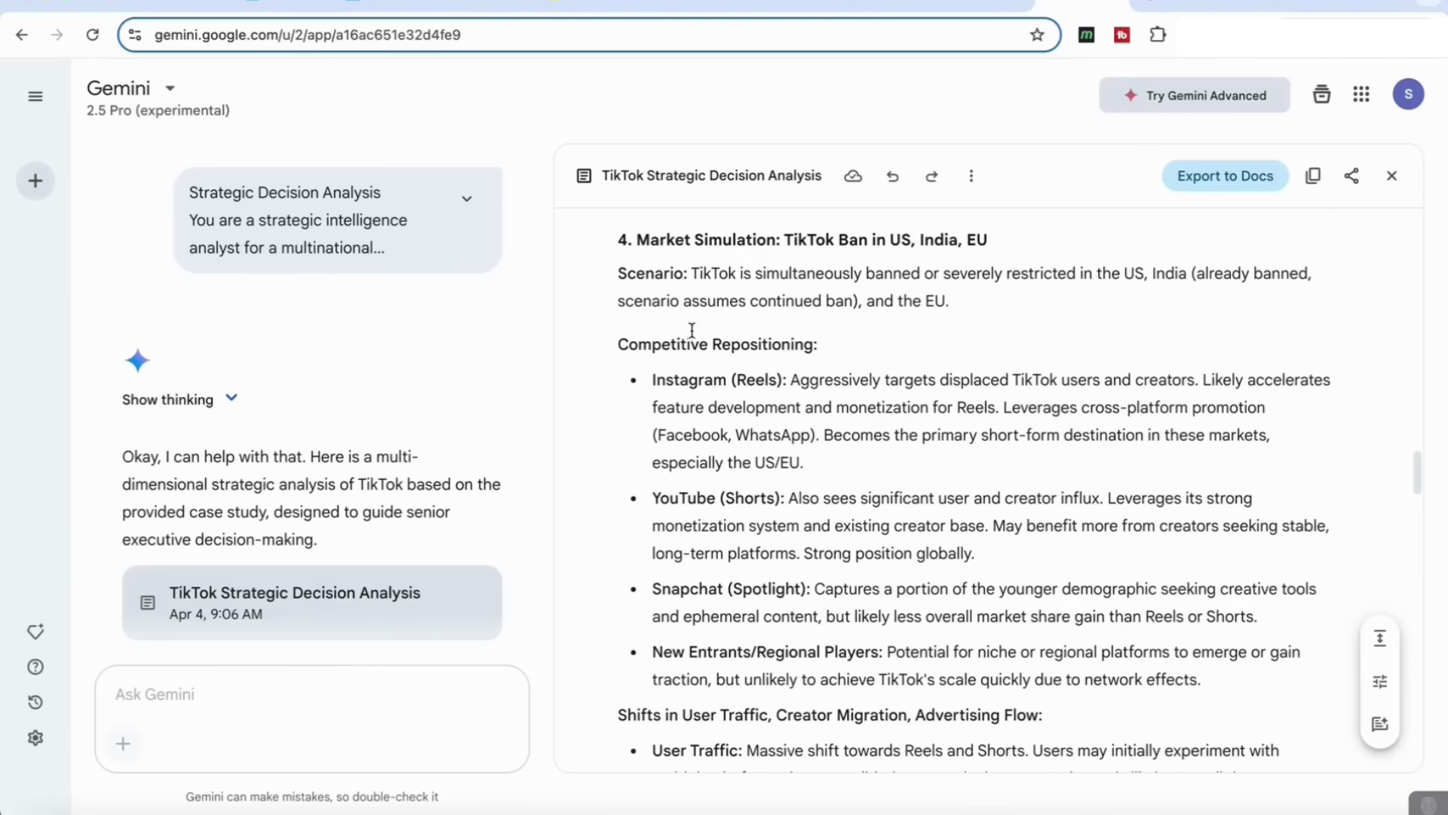
{"action": "scroll", "coordinate": [677, 320], "scroll_direction": "down", "scroll_amount": 10}
{"action": "scroll", "coordinate": [835, 438], "scroll_direction": "down", "scroll_amount": 1}
{"action": "scroll", "coordinate": [836, 438], "scroll_direction": "up", "scroll_amount": 1}
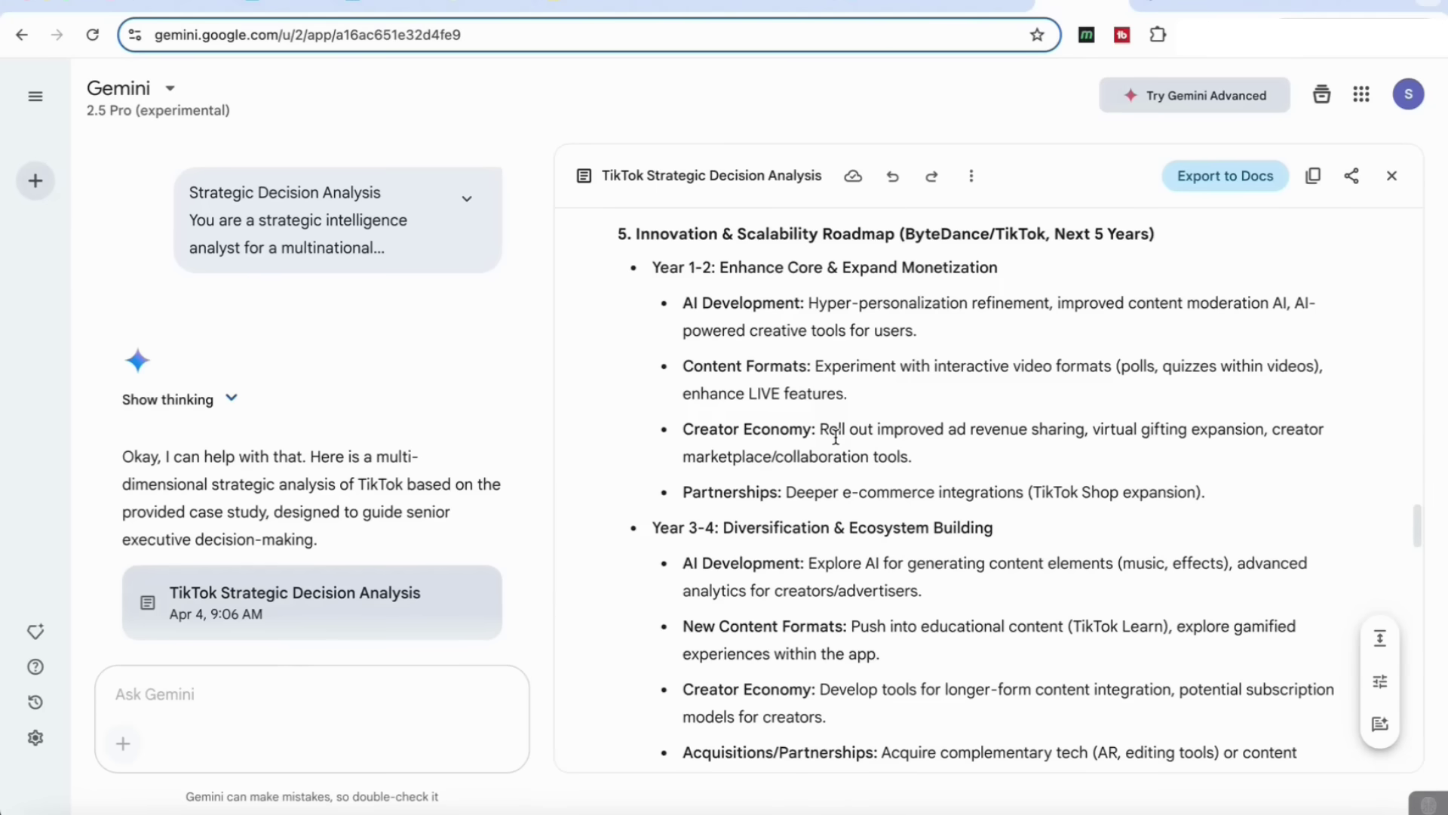
{"action": "scroll", "coordinate": [836, 437], "scroll_direction": "down", "scroll_amount": 10}
{"action": "scroll", "coordinate": [784, 443], "scroll_direction": "down", "scroll_amount": 3}
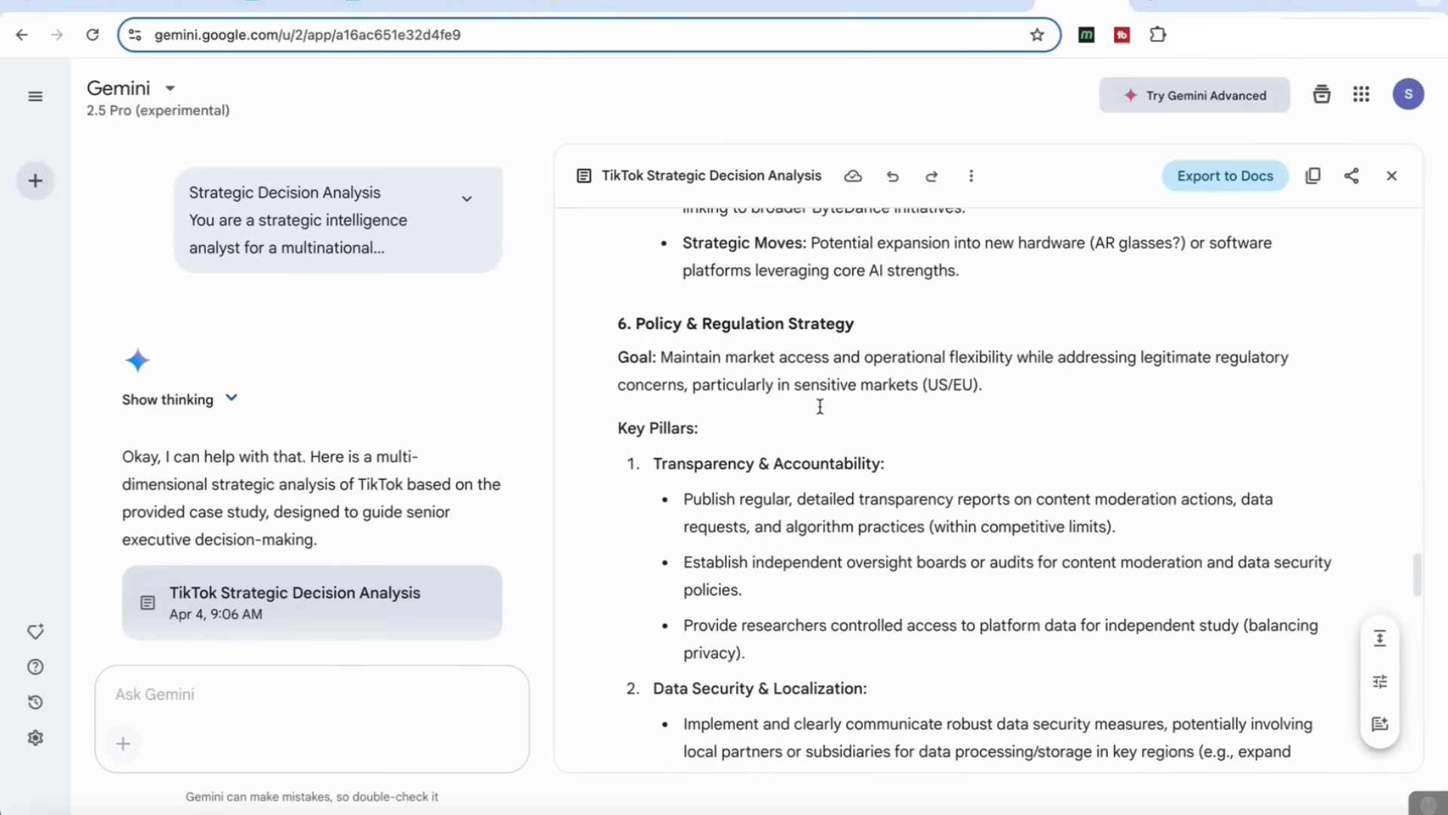
{"action": "scroll", "coordinate": [820, 405], "scroll_direction": "down", "scroll_amount": 10}
{"action": "scroll", "coordinate": [820, 405], "scroll_direction": "down", "scroll_amount": 7}
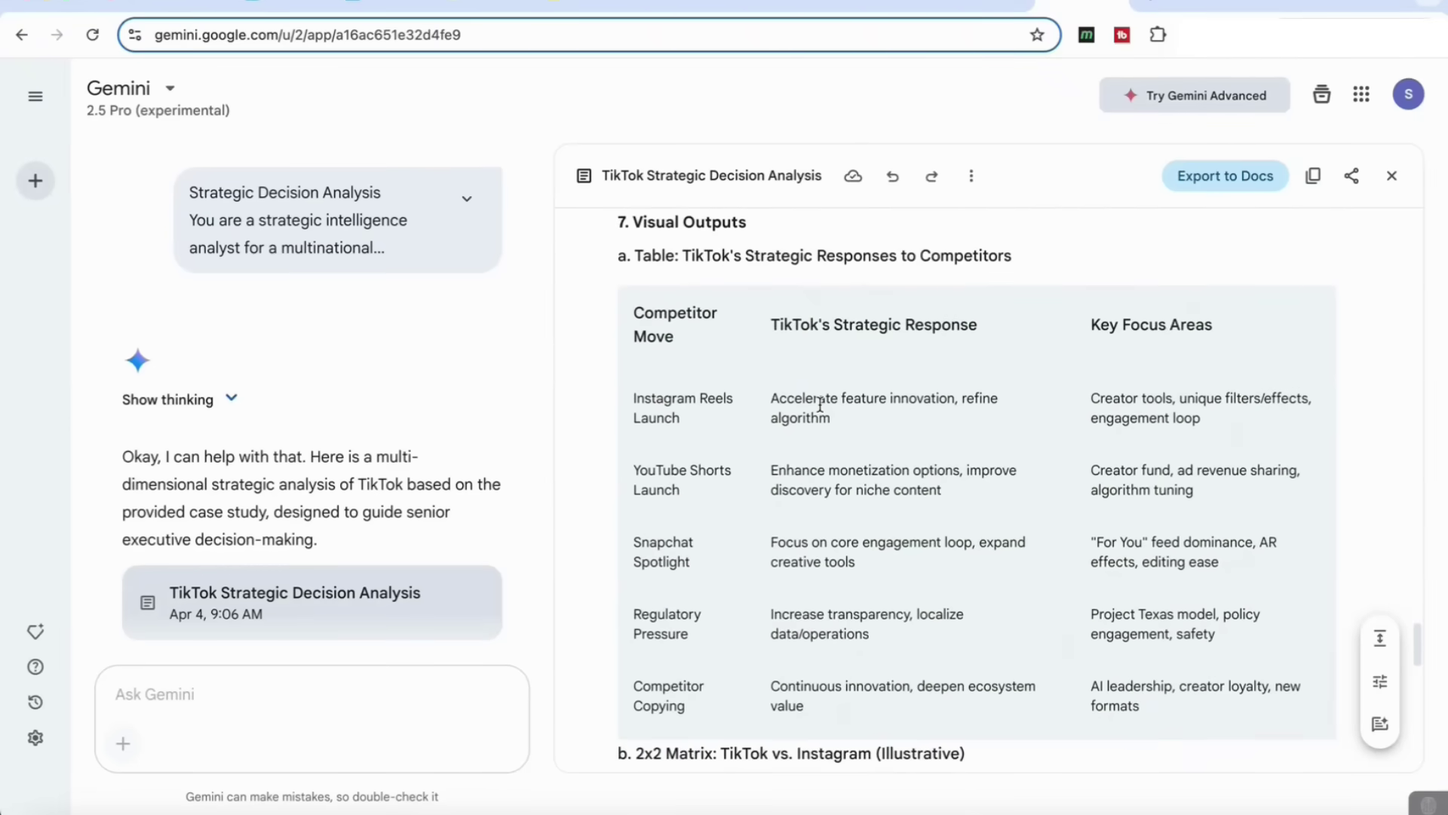
{"action": "scroll", "coordinate": [820, 405], "scroll_direction": "down", "scroll_amount": 12}
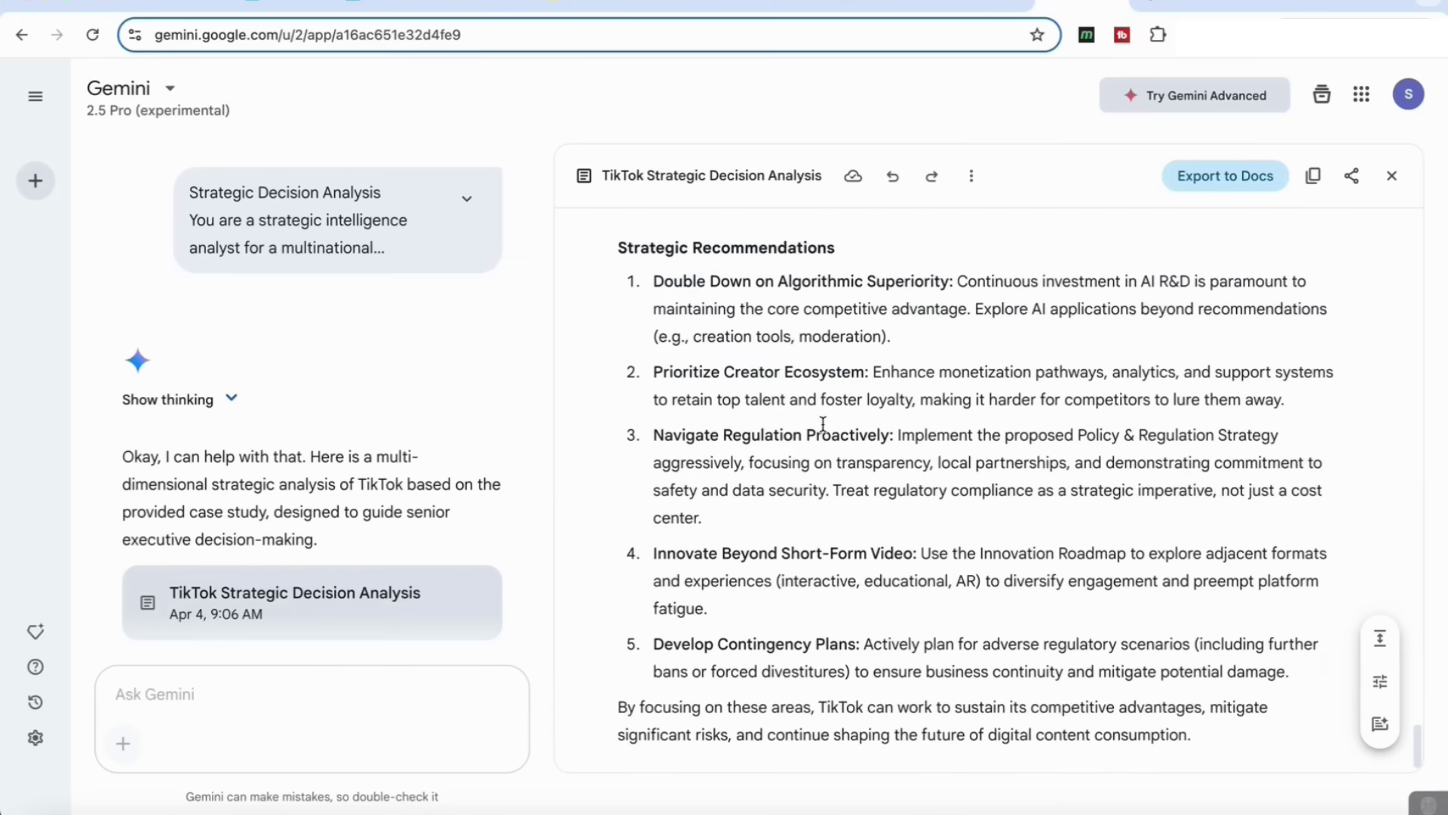
{"action": "scroll", "coordinate": [823, 424], "scroll_direction": "down", "scroll_amount": 1}
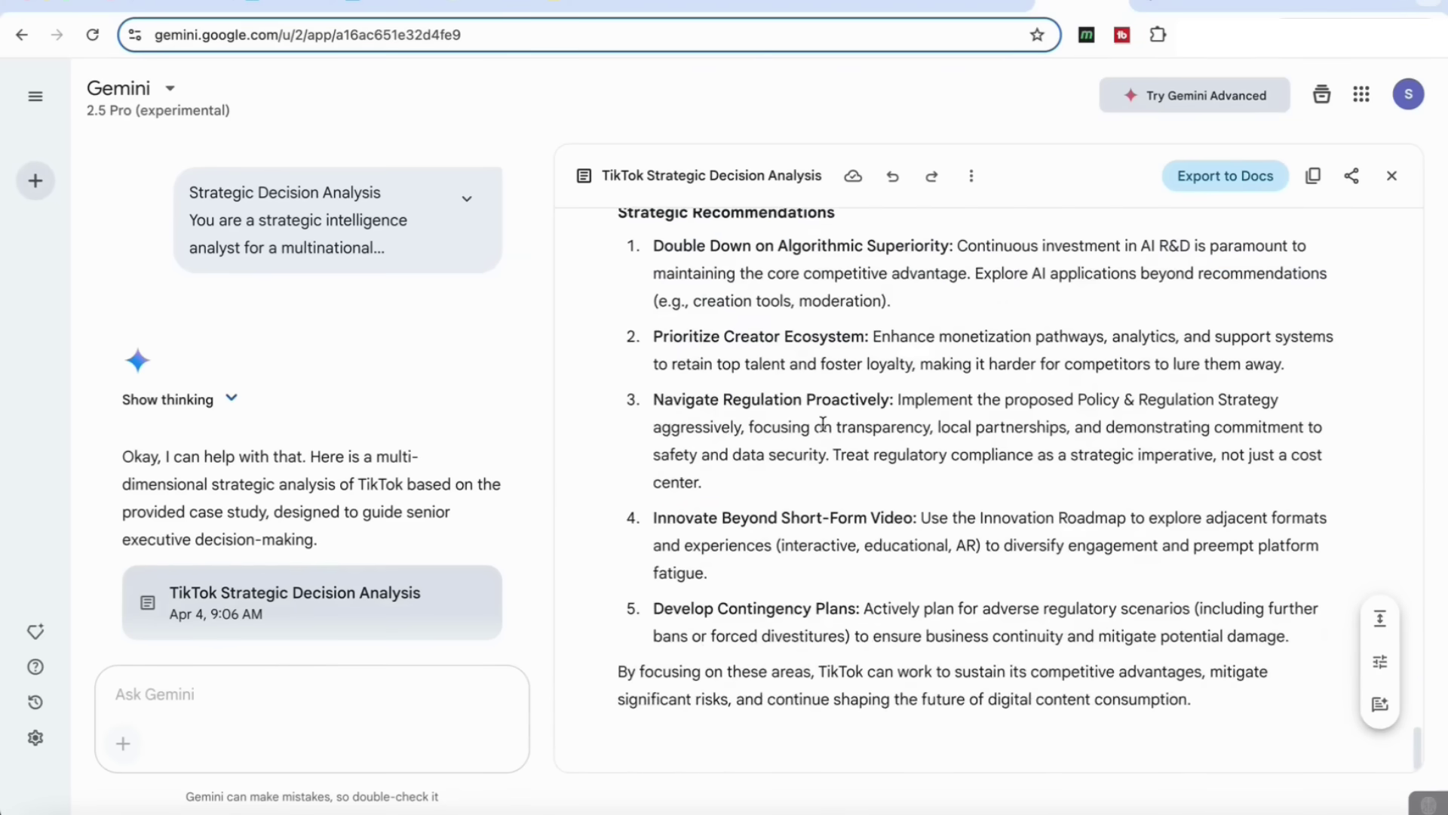
{"action": "scroll", "coordinate": [823, 424], "scroll_direction": "up", "scroll_amount": 7}
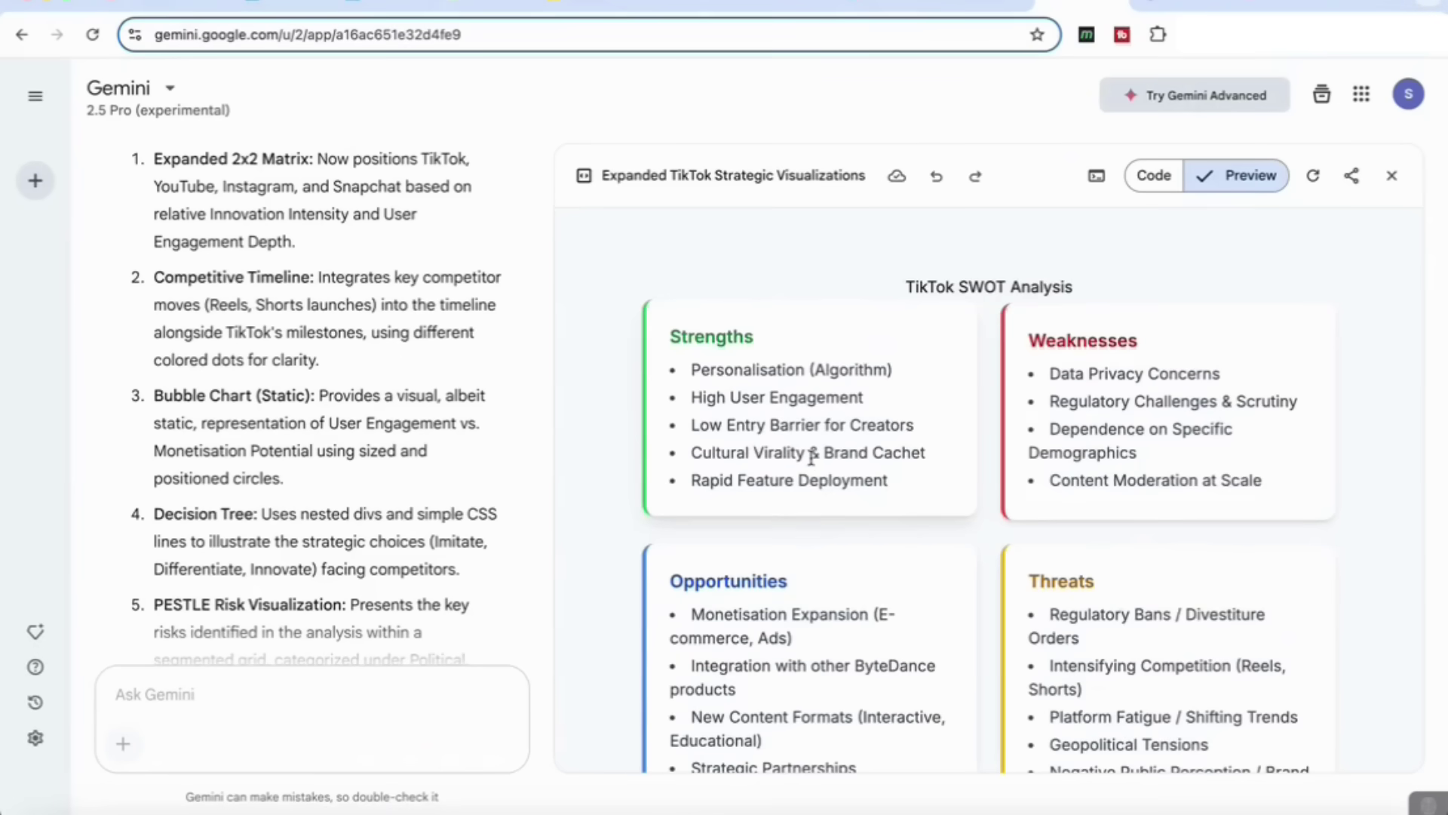
Review the TikTok strategic visualizations in the Canvas preview, from the SWOT table through PESTLE
{"action": "scroll", "coordinate": [812, 457], "scroll_direction": "down", "scroll_amount": 1}
{"action": "scroll", "coordinate": [880, 356], "scroll_direction": "up", "scroll_amount": 1}
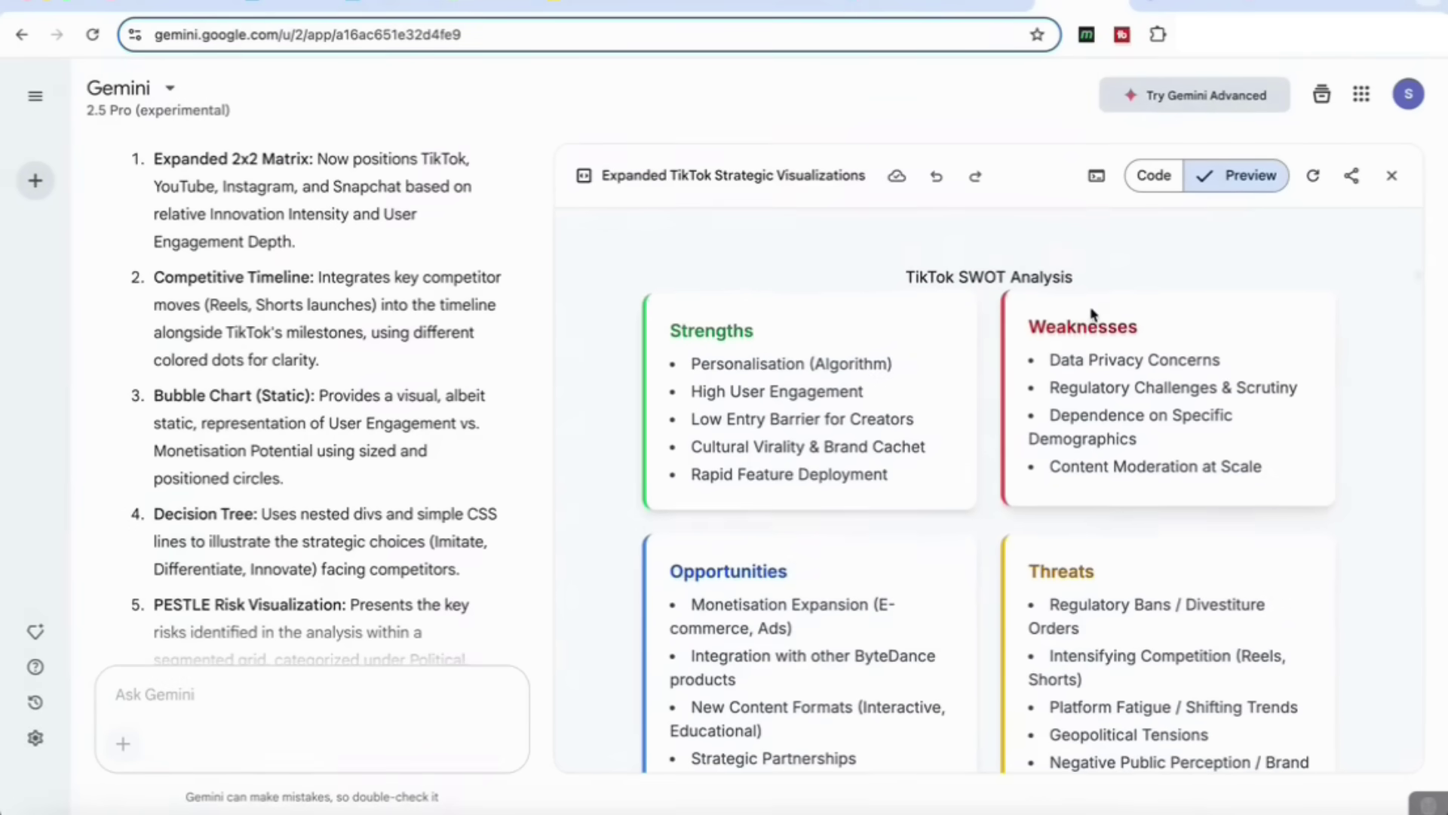
{"action": "scroll", "coordinate": [1092, 313], "scroll_direction": "down", "scroll_amount": 2}
{"action": "scroll", "coordinate": [862, 367], "scroll_direction": "up", "scroll_amount": 1}
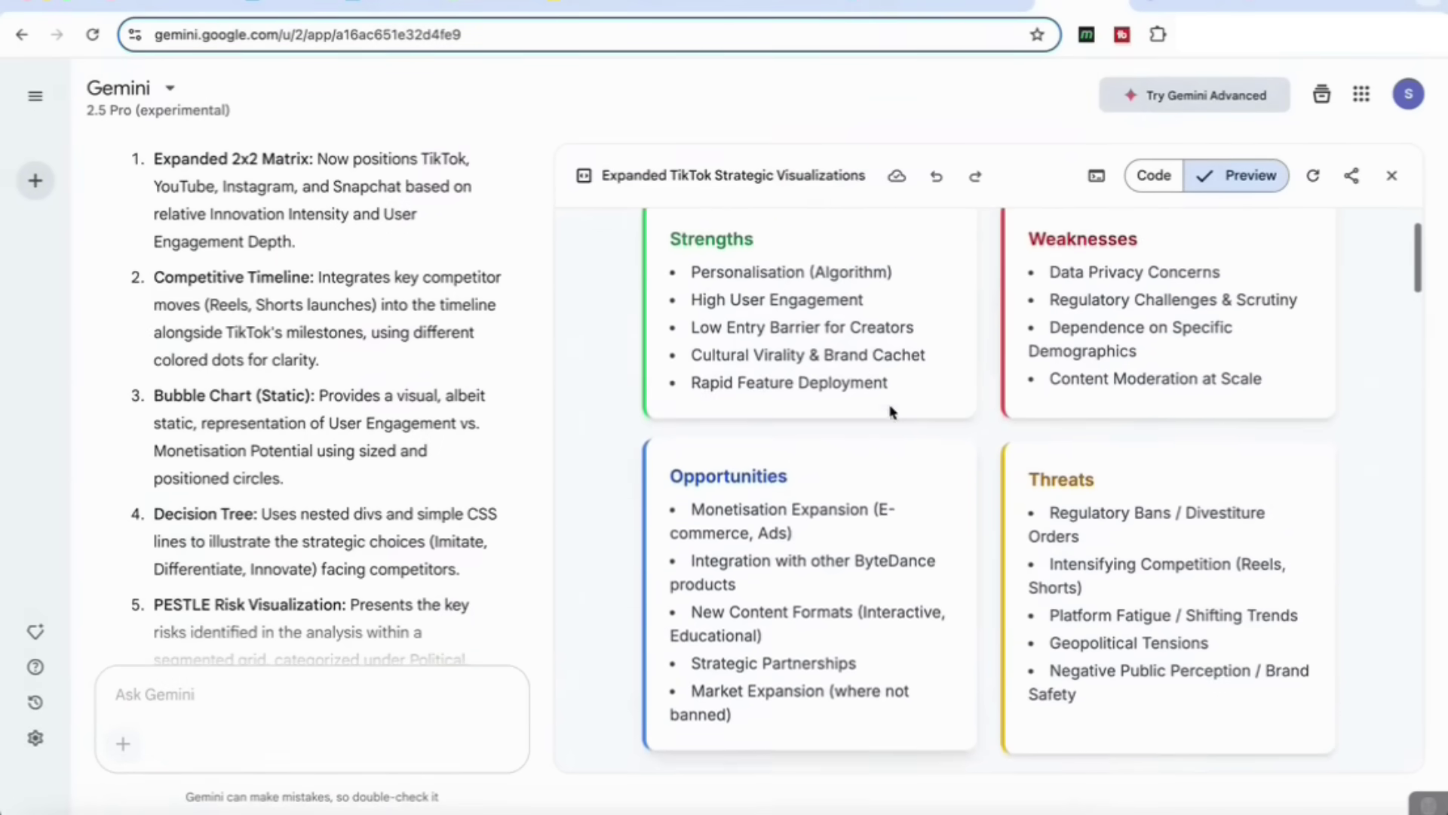
{"action": "scroll", "coordinate": [987, 554], "scroll_direction": "down", "scroll_amount": 2}
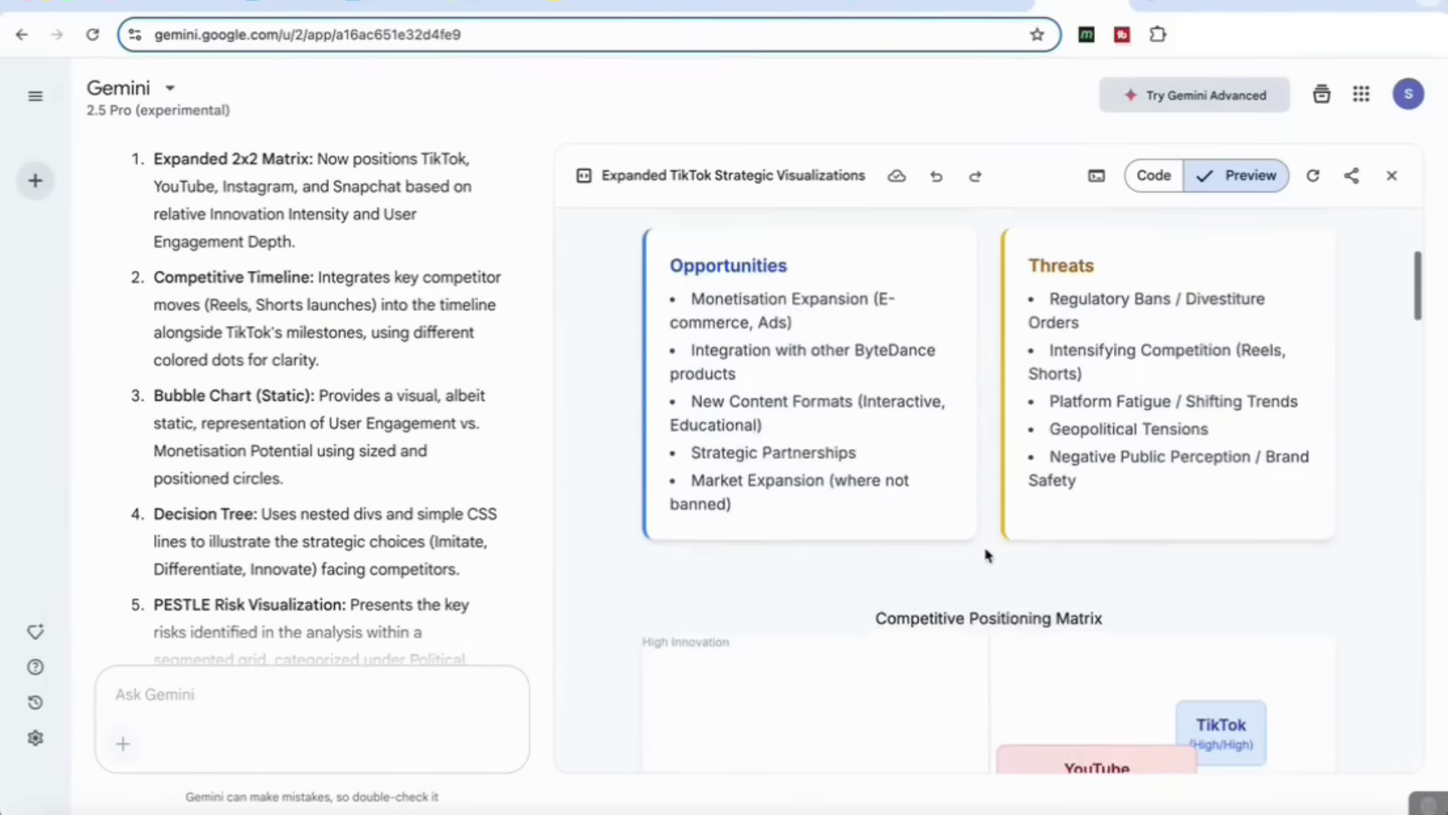
{"action": "scroll", "coordinate": [985, 554], "scroll_direction": "down", "scroll_amount": 4}
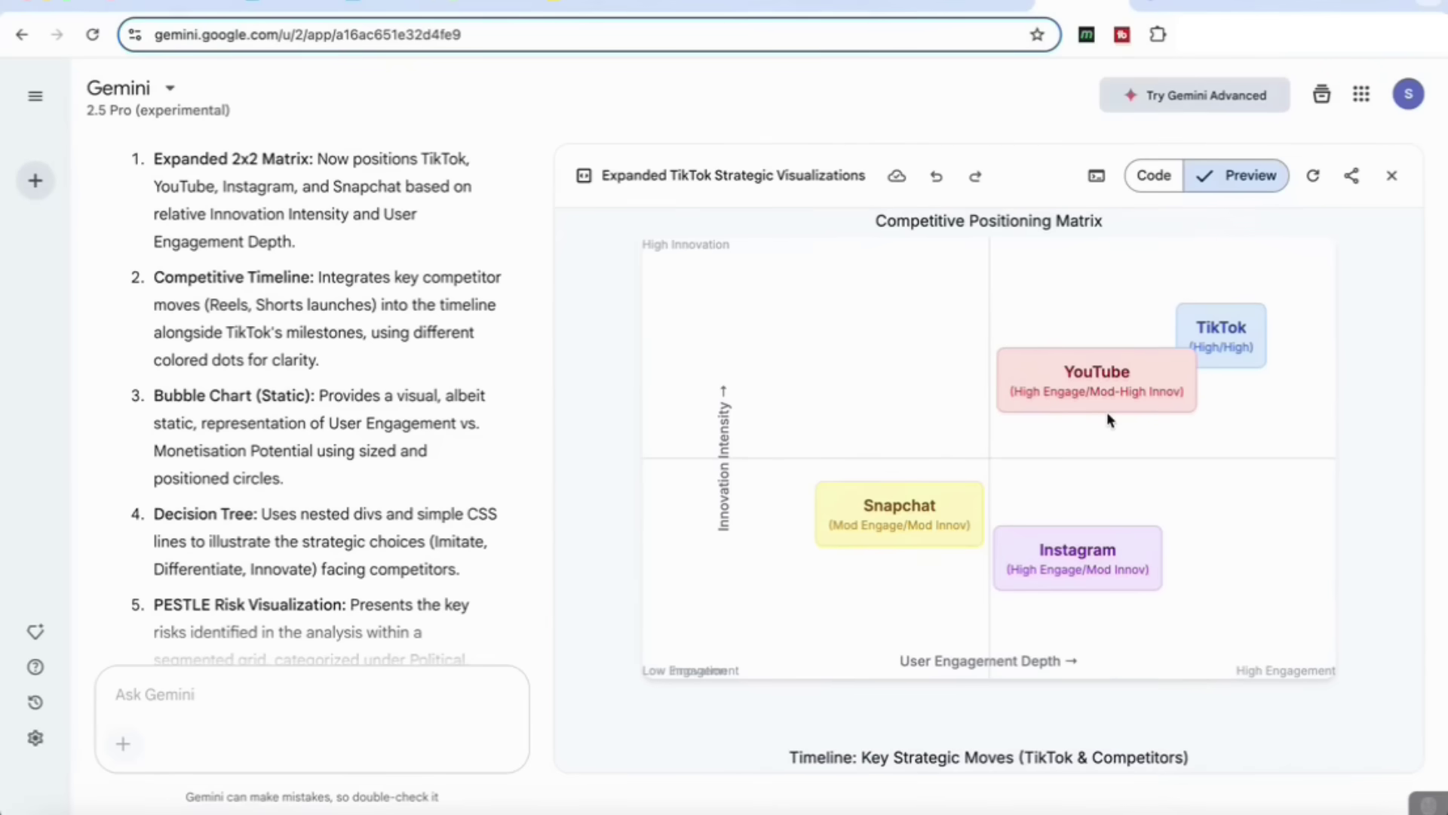
{"action": "scroll", "coordinate": [1106, 419], "scroll_direction": "down", "scroll_amount": 1}
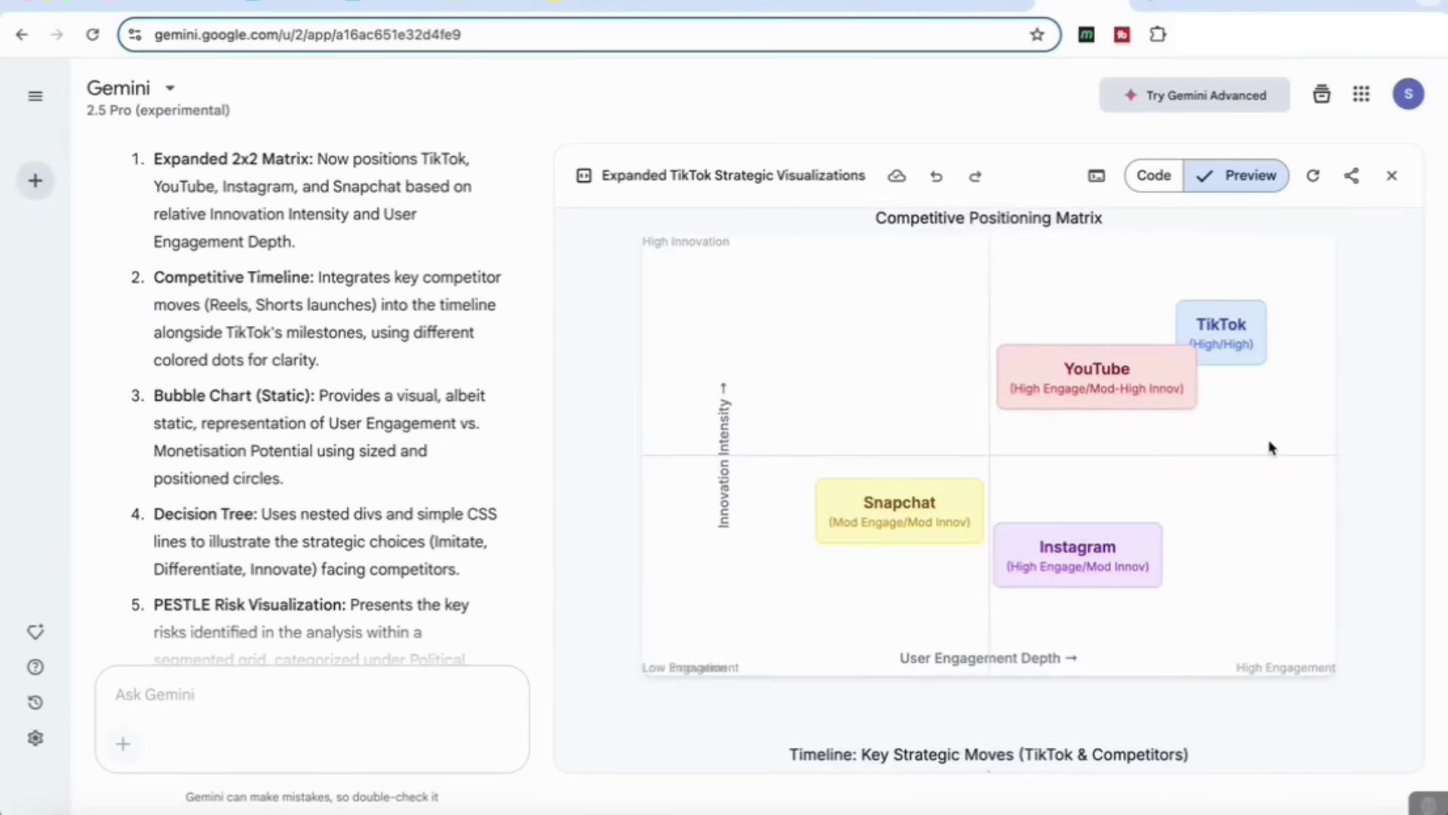
{"action": "scroll", "coordinate": [1272, 447], "scroll_direction": "down", "scroll_amount": 5}
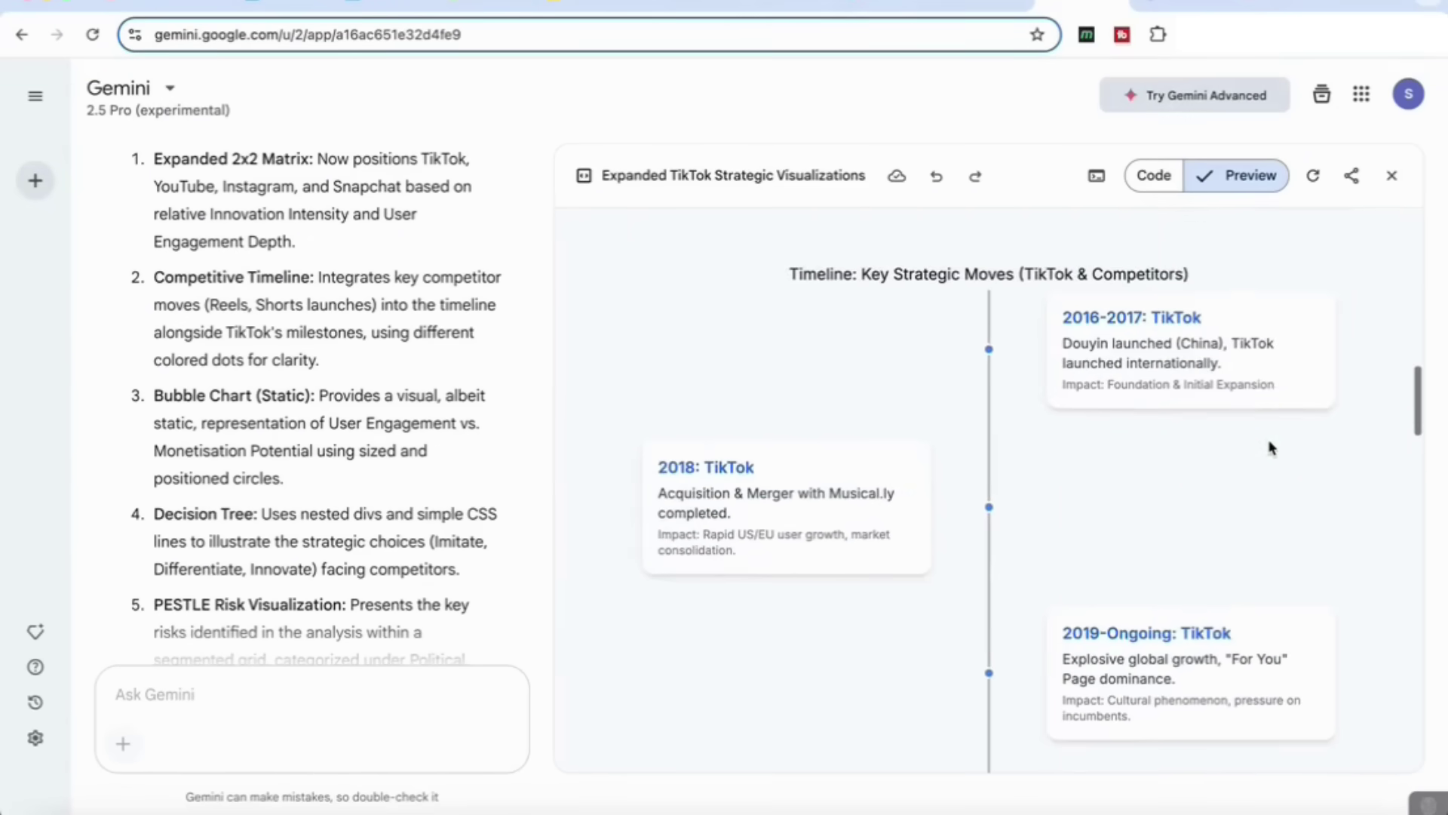
{"action": "scroll", "coordinate": [1272, 448], "scroll_direction": "down", "scroll_amount": 5}
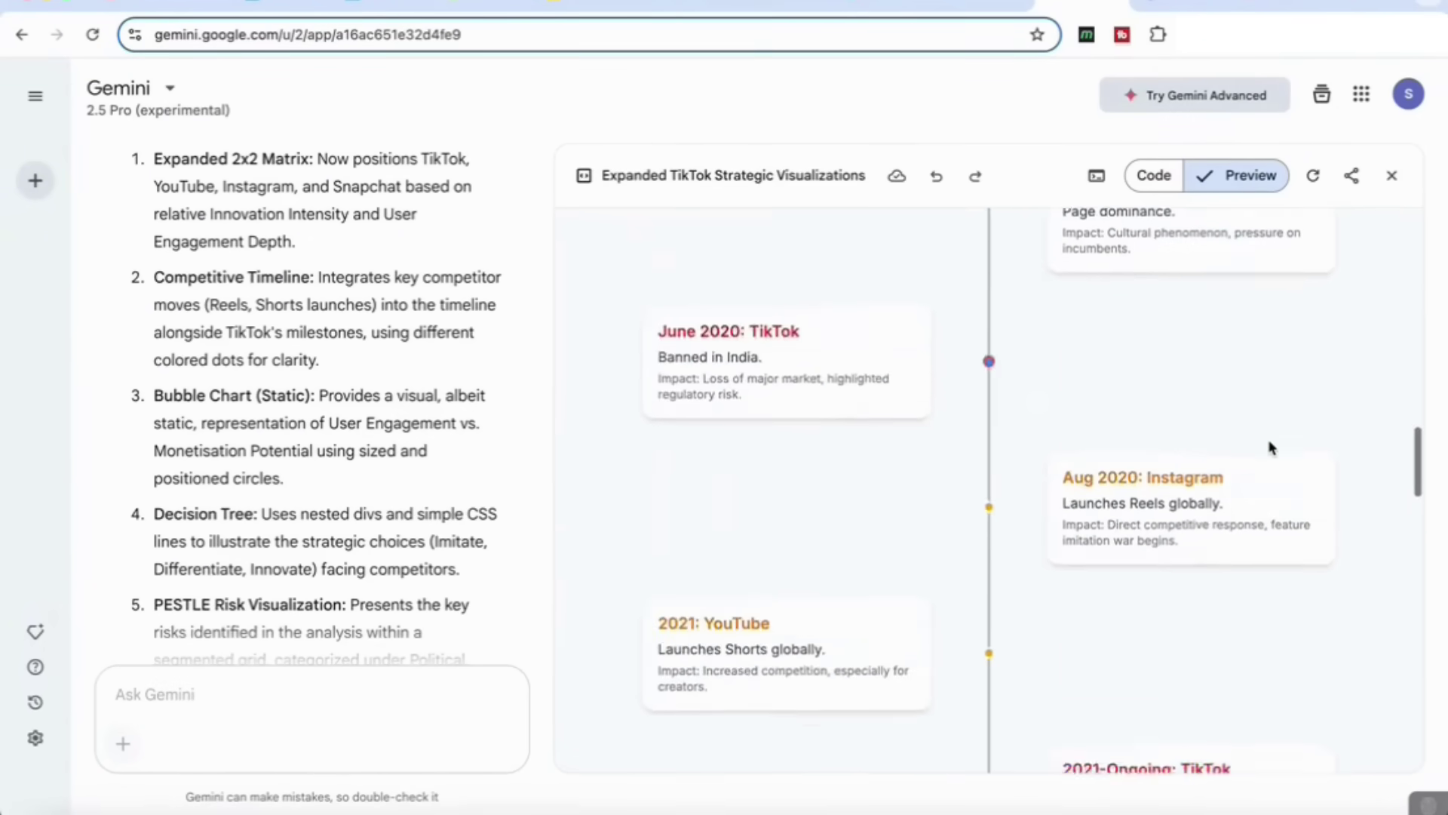
{"action": "scroll", "coordinate": [1272, 448], "scroll_direction": "up", "scroll_amount": 2}
{"action": "scroll", "coordinate": [1057, 613], "scroll_direction": "down", "scroll_amount": 3}
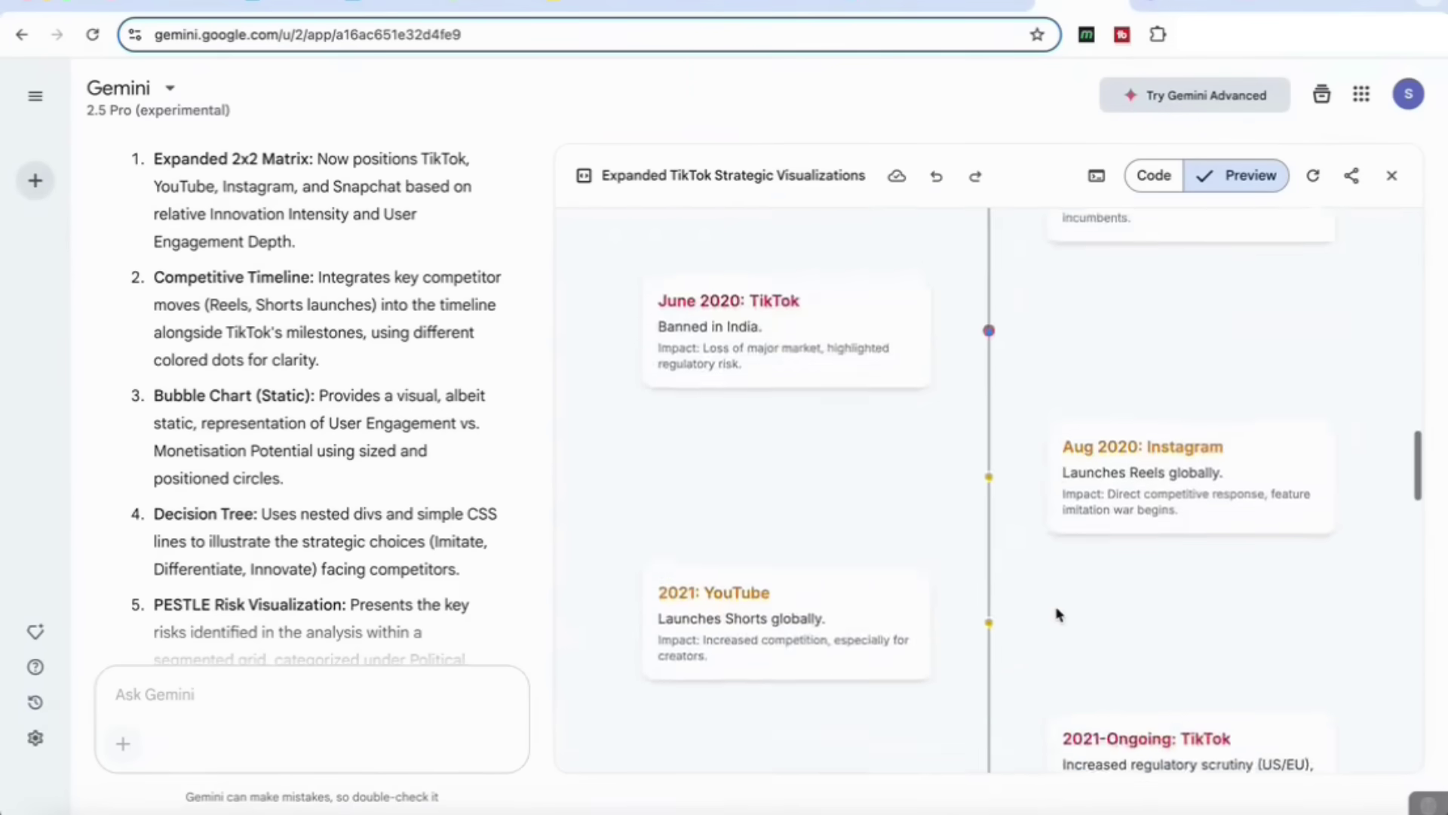
{"action": "scroll", "coordinate": [1057, 613], "scroll_direction": "down", "scroll_amount": 8}
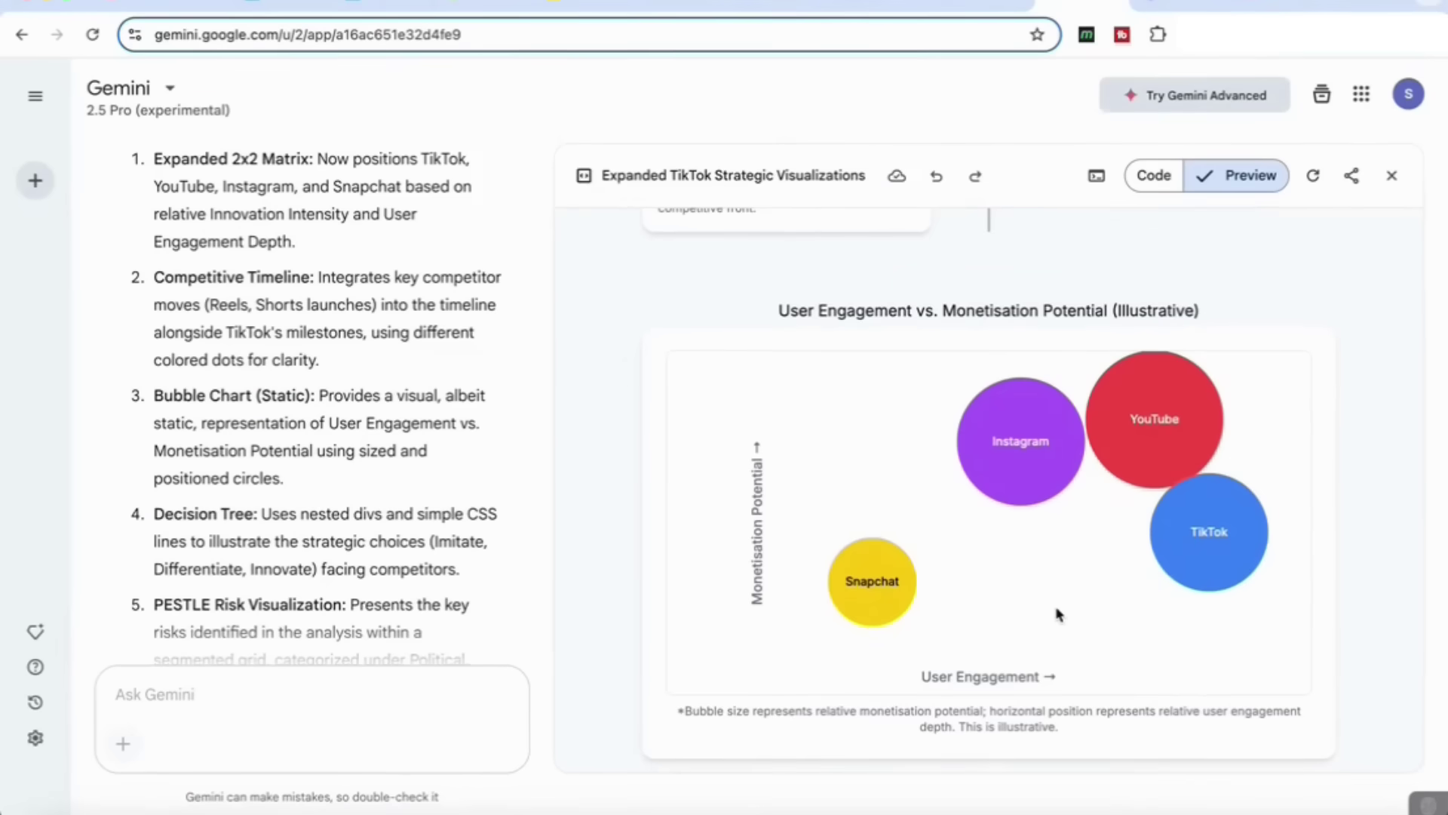
{"action": "scroll", "coordinate": [1020, 607], "scroll_direction": "down", "scroll_amount": 4}
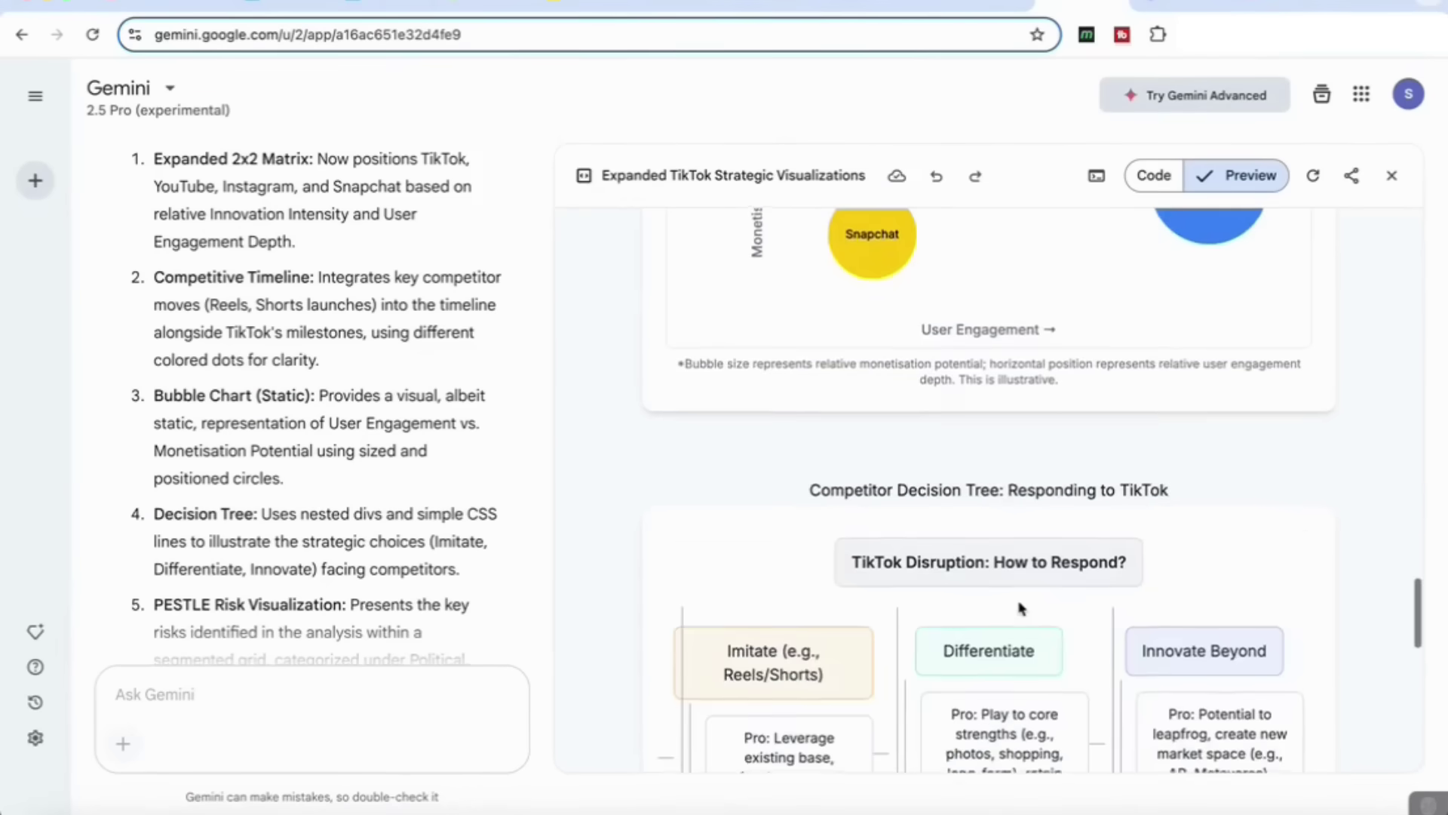
{"action": "scroll", "coordinate": [1020, 607], "scroll_direction": "down", "scroll_amount": 2}
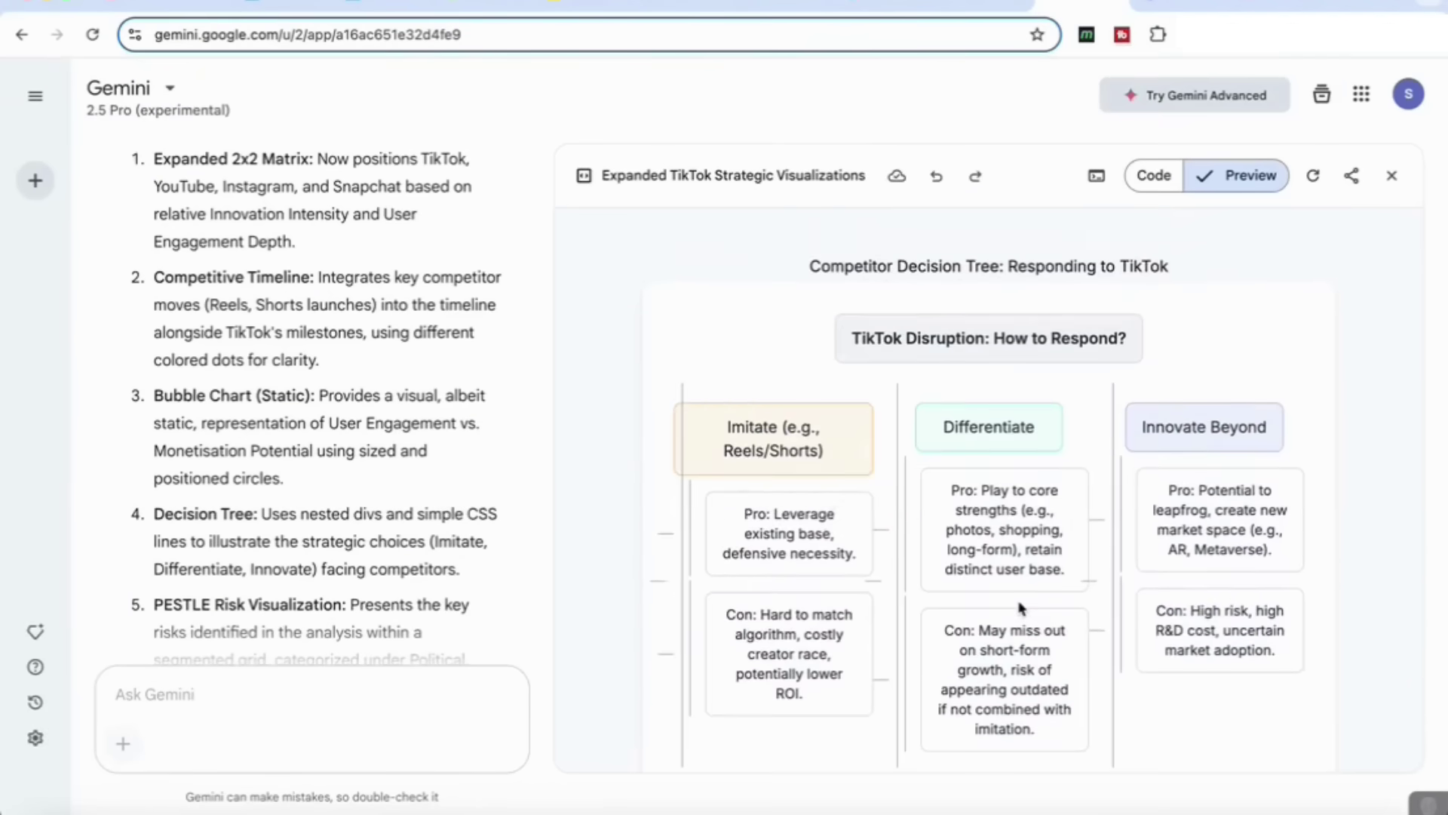
{"action": "scroll", "coordinate": [1020, 607], "scroll_direction": "down", "scroll_amount": 1}
{"action": "scroll", "coordinate": [1020, 608], "scroll_direction": "down", "scroll_amount": 2}
{"action": "scroll", "coordinate": [1019, 607], "scroll_direction": "down", "scroll_amount": 5}
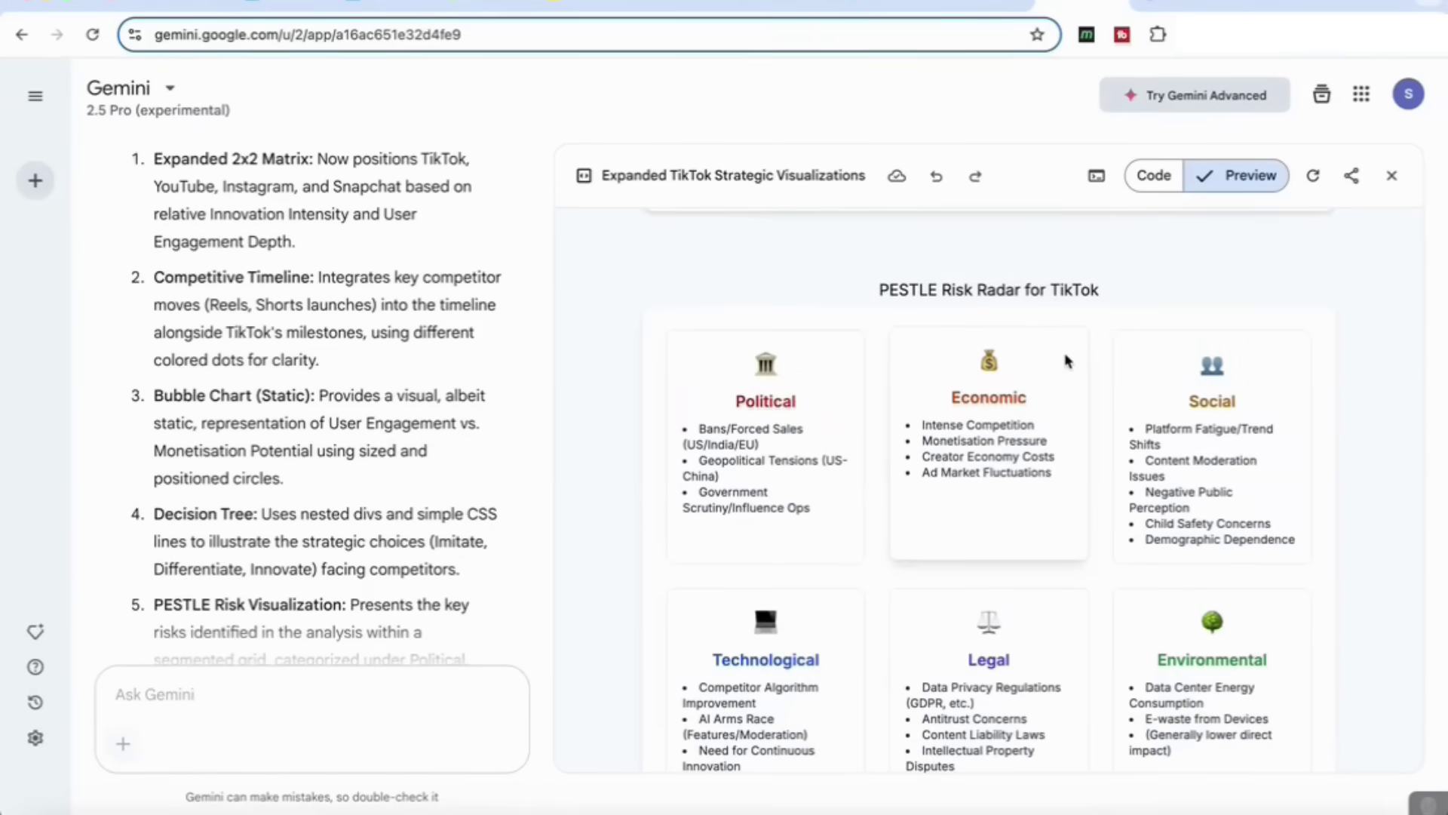
{"action": "scroll", "coordinate": [1067, 360], "scroll_direction": "down", "scroll_amount": 2}
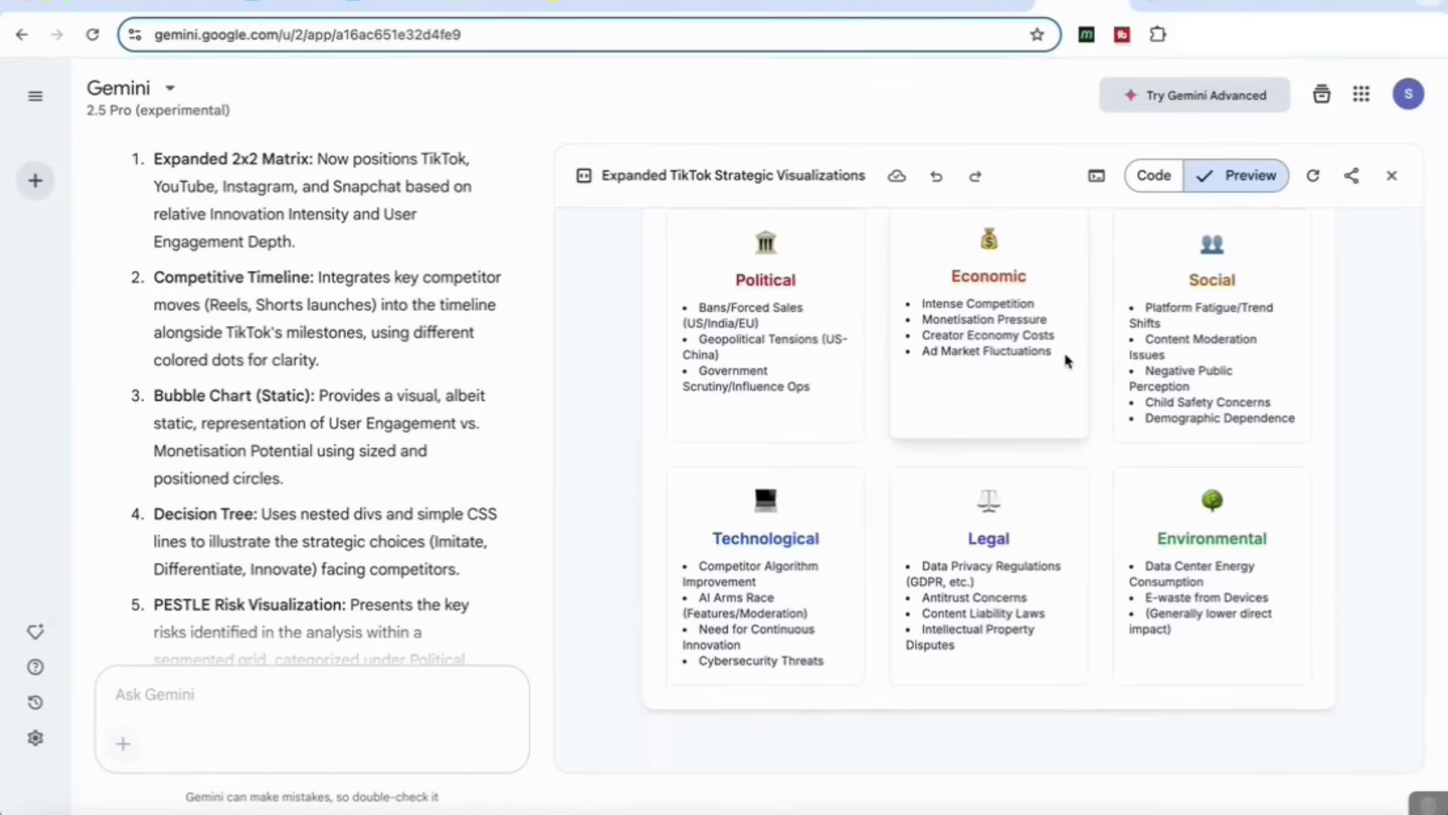
{"action": "scroll", "coordinate": [1202, 437], "scroll_direction": "up", "scroll_amount": 4}
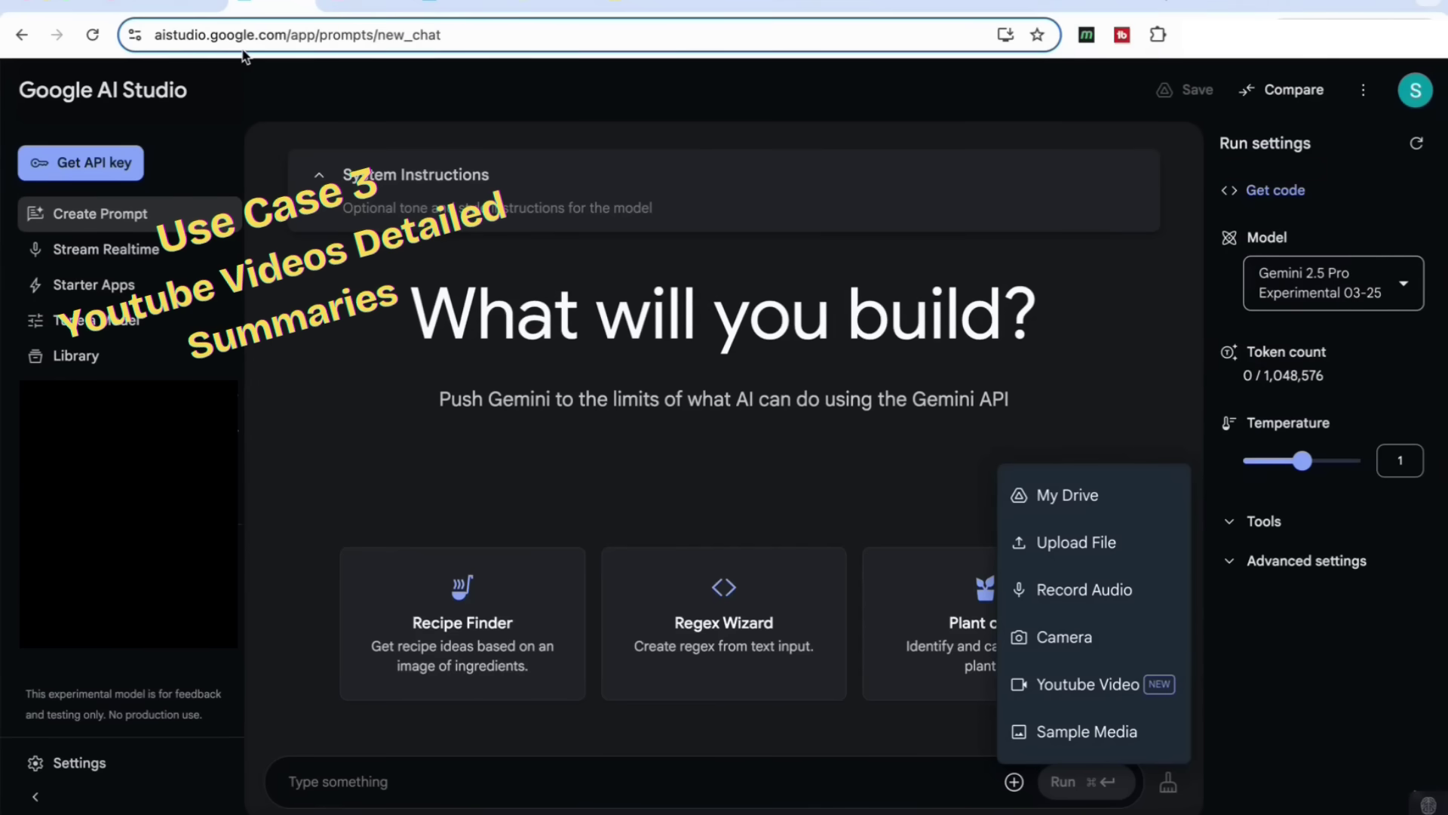
Check AI Studio's insert-assets options and close them without attaching anything
{"action": "left_click", "coordinate": [1014, 782]}
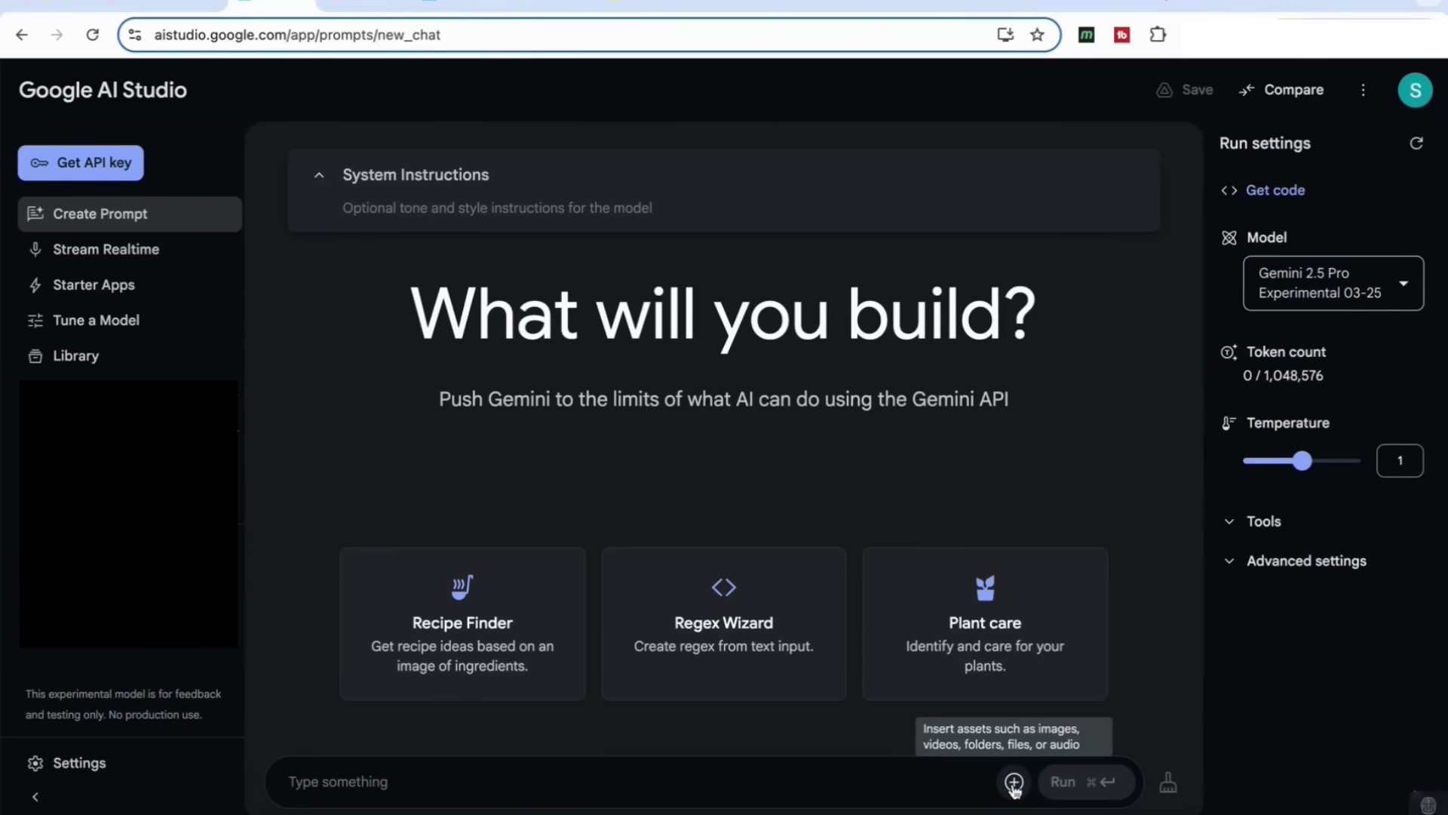
{"action": "left_click", "coordinate": [1014, 784]}
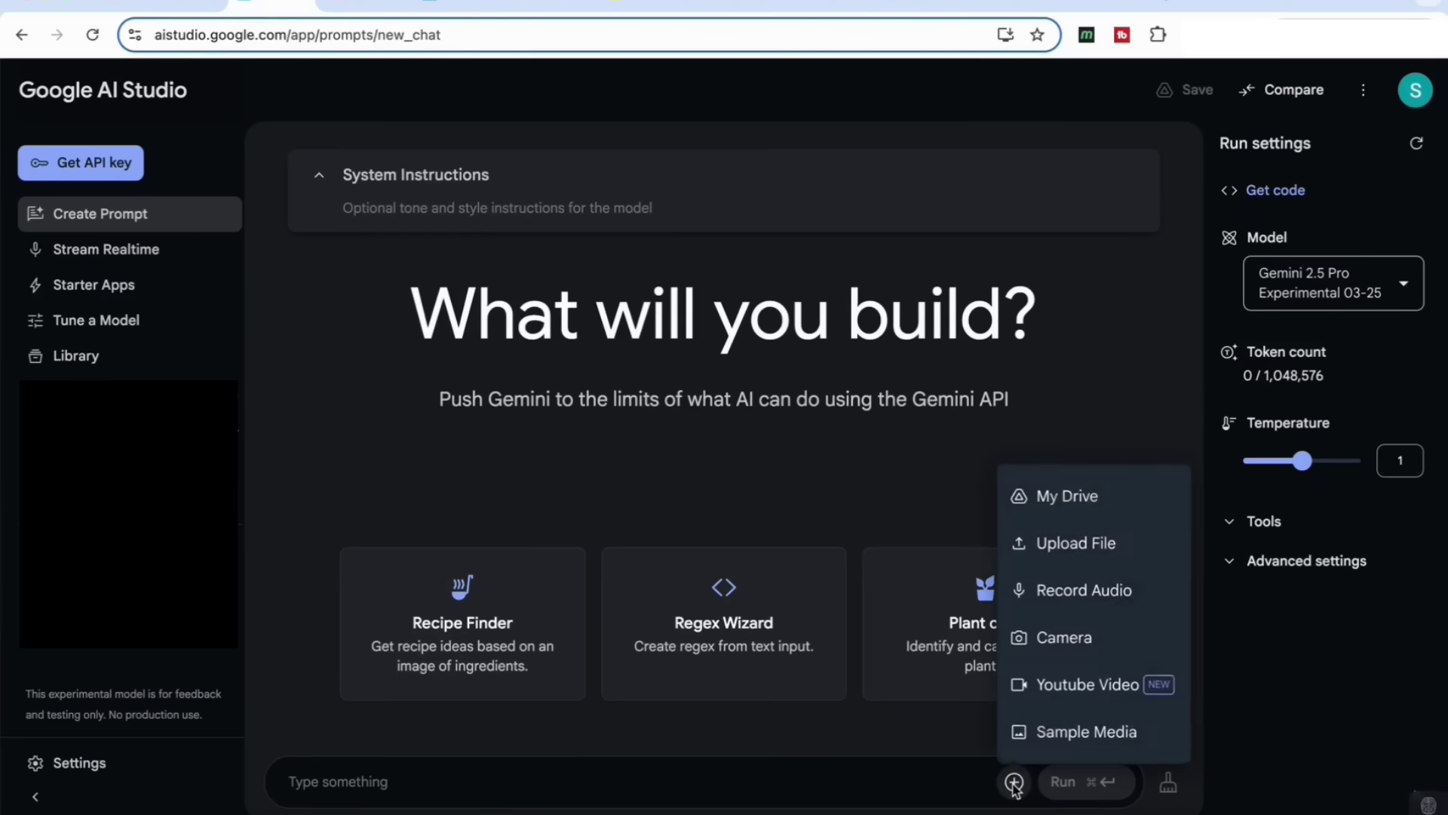
{"action": "left_click", "coordinate": [1094, 700]}
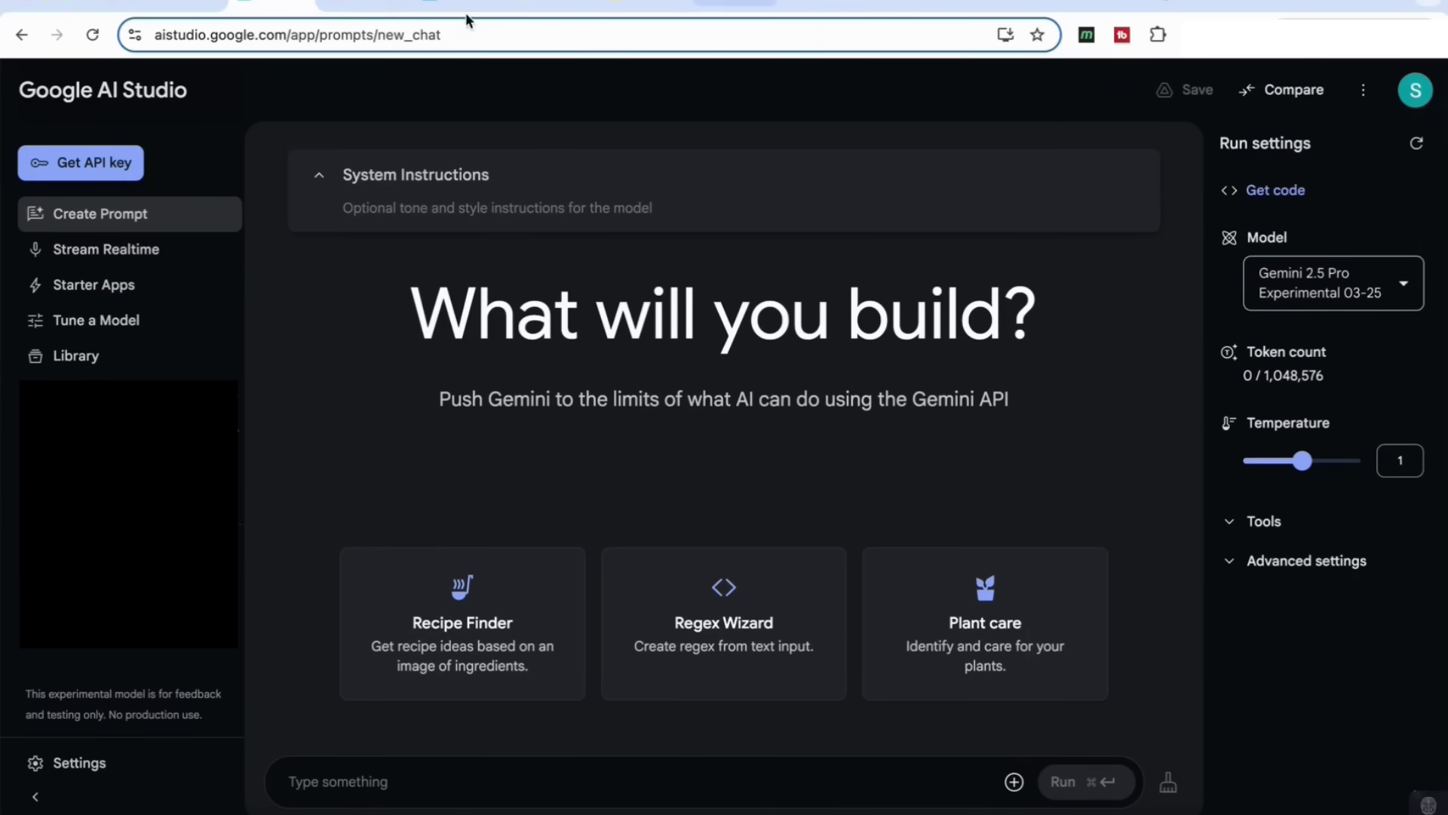
Open the YouTube channel's videos and start sharing the mental health video, then dismiss it
{"action": "left_click", "coordinate": [338, 4]}
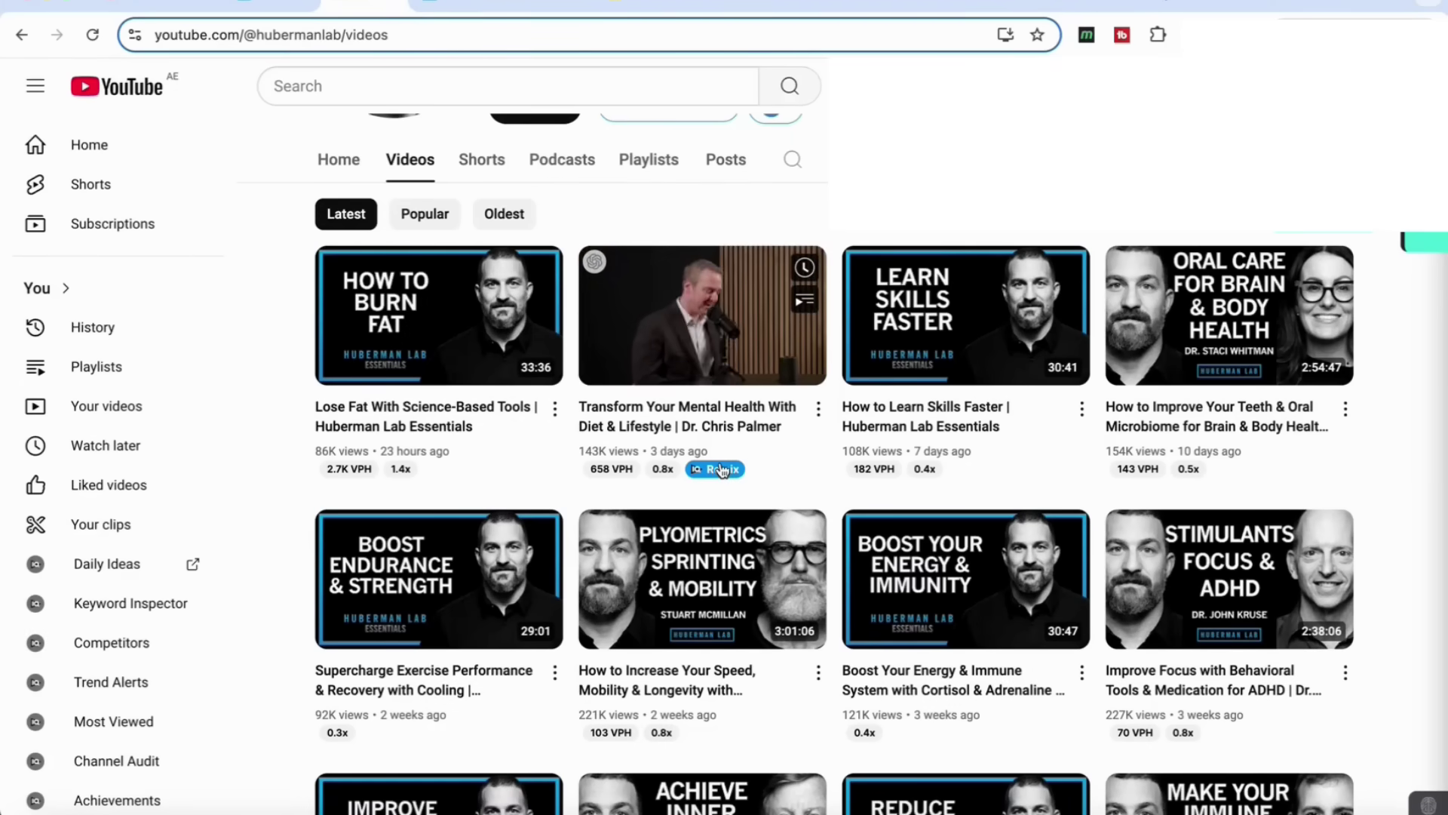
{"action": "left_click", "coordinate": [722, 470]}
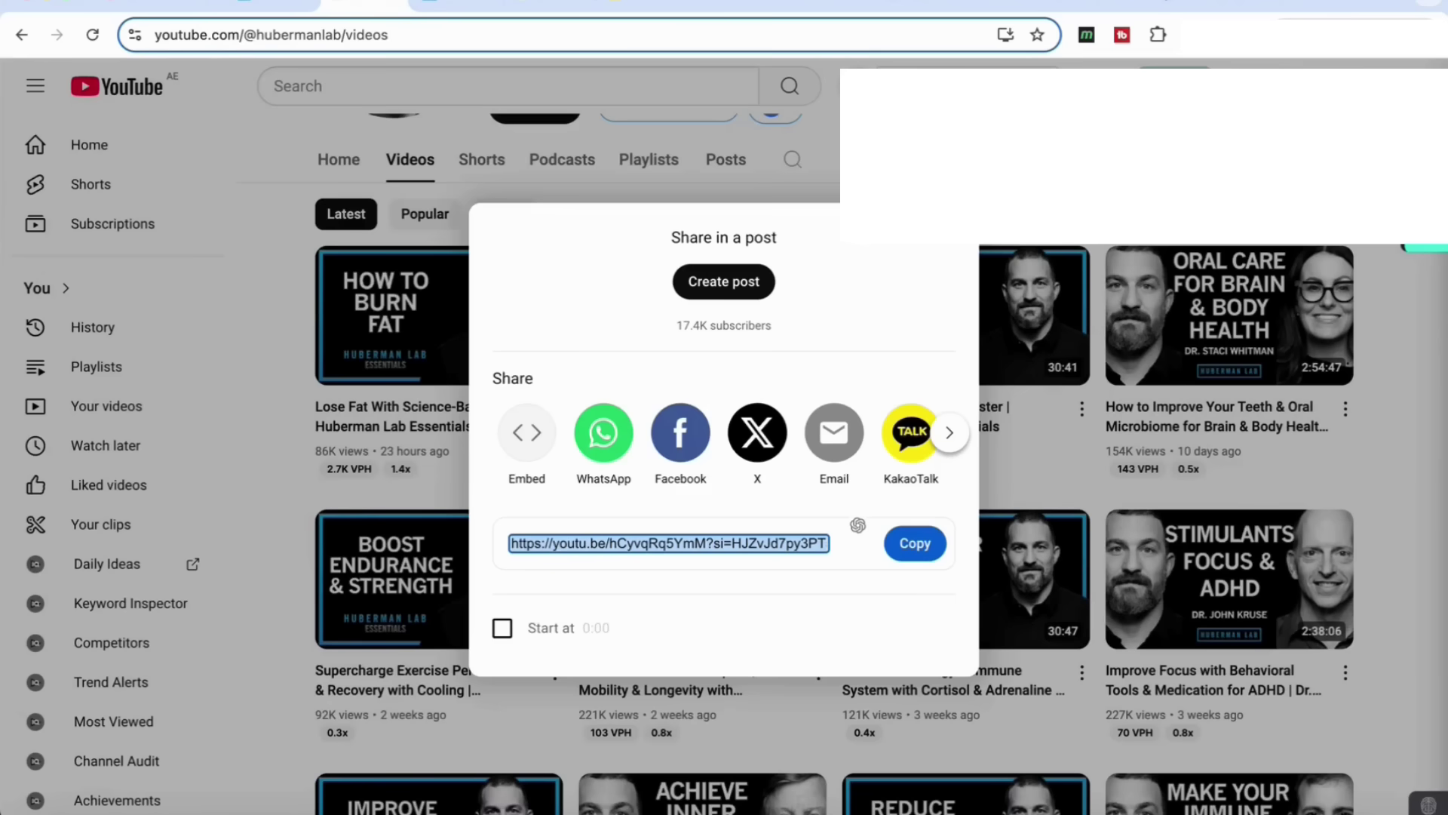
{"action": "key", "text": "Escape"}
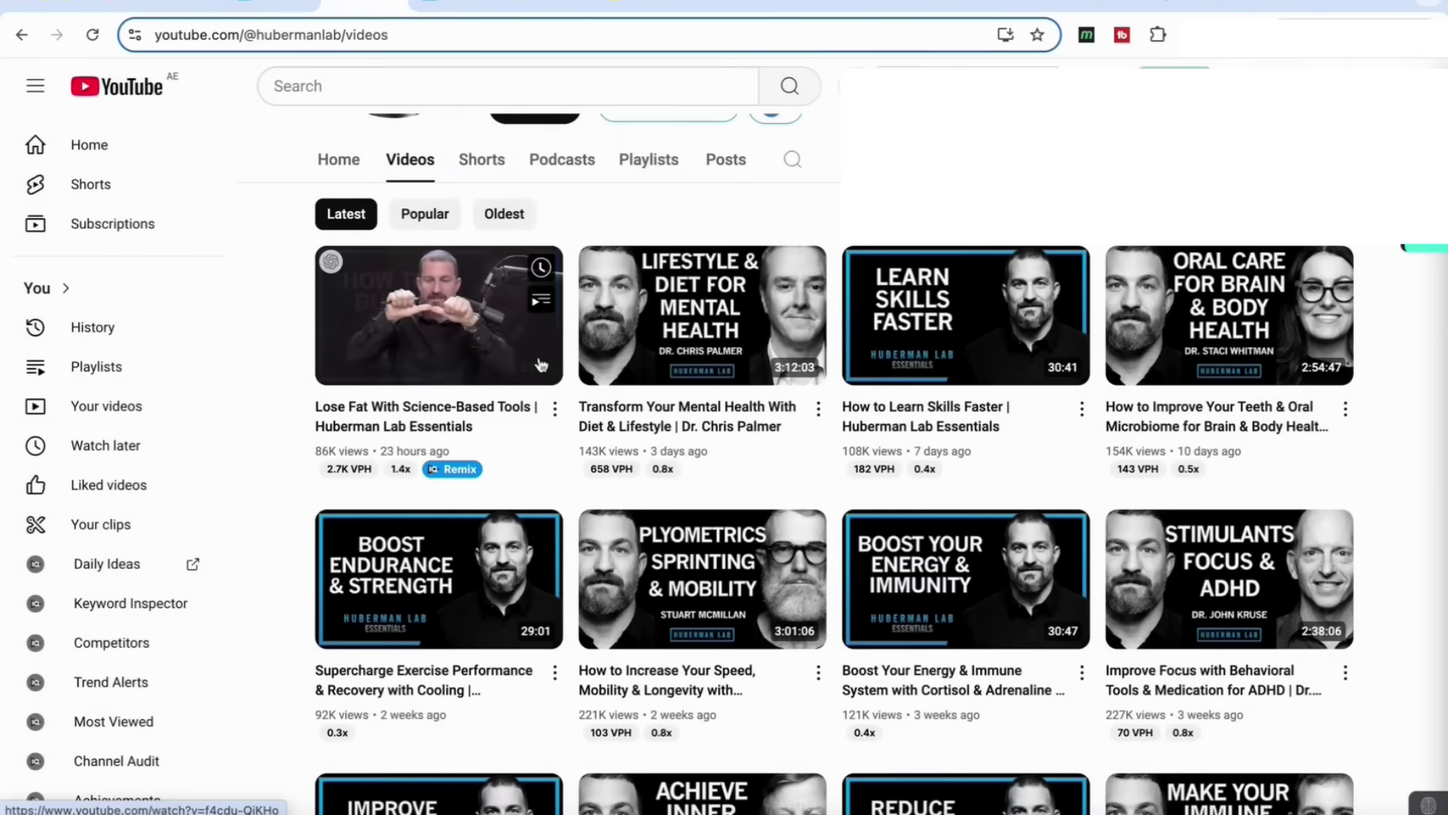
Attach the Lose Fat With Science-Based Tools video link and paste the timestamped concept-insights request
{"action": "left_click", "coordinate": [555, 411]}
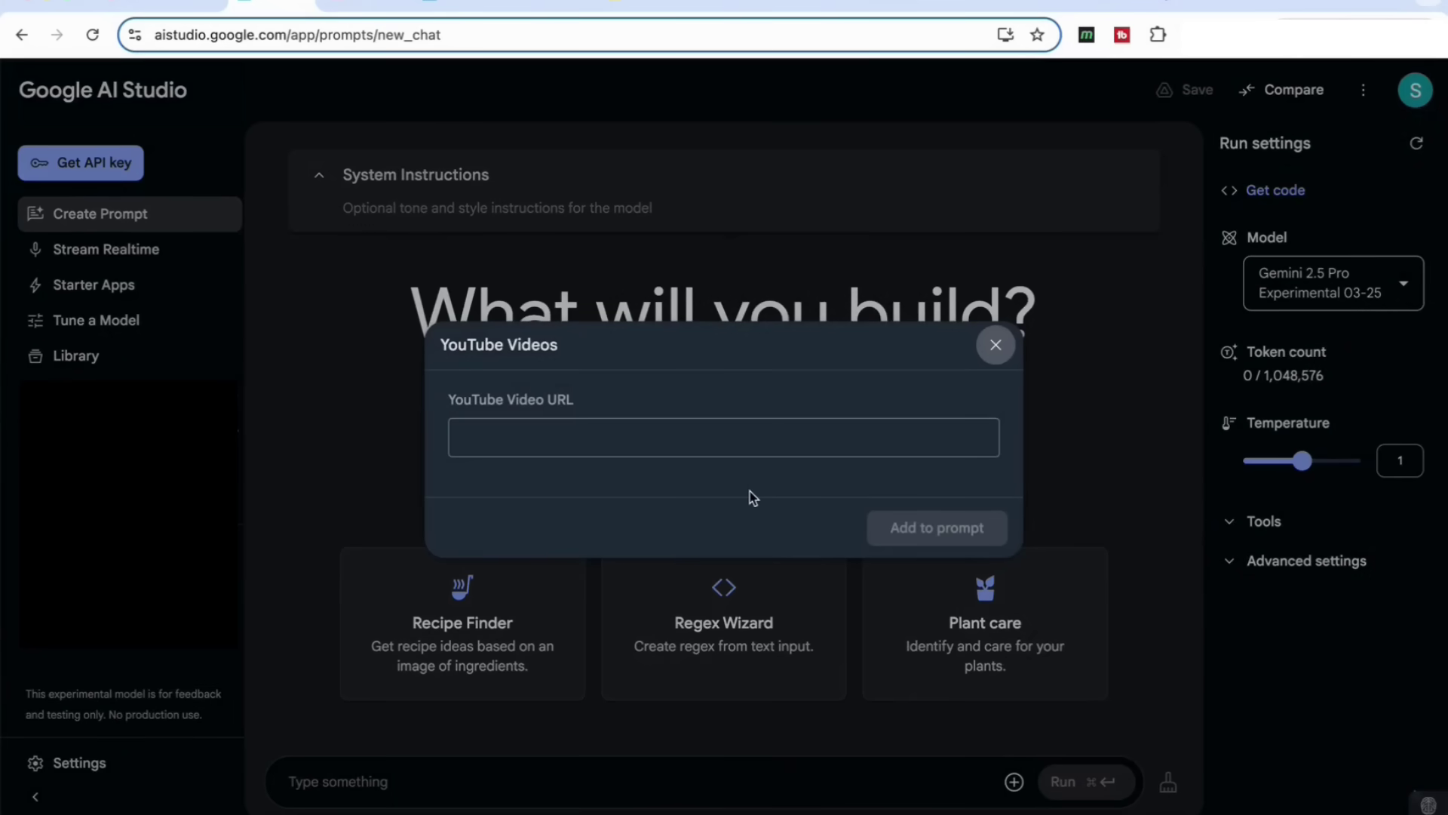
{"action": "key", "text": "super+v"}
{"action": "left_click", "coordinate": [907, 649]}
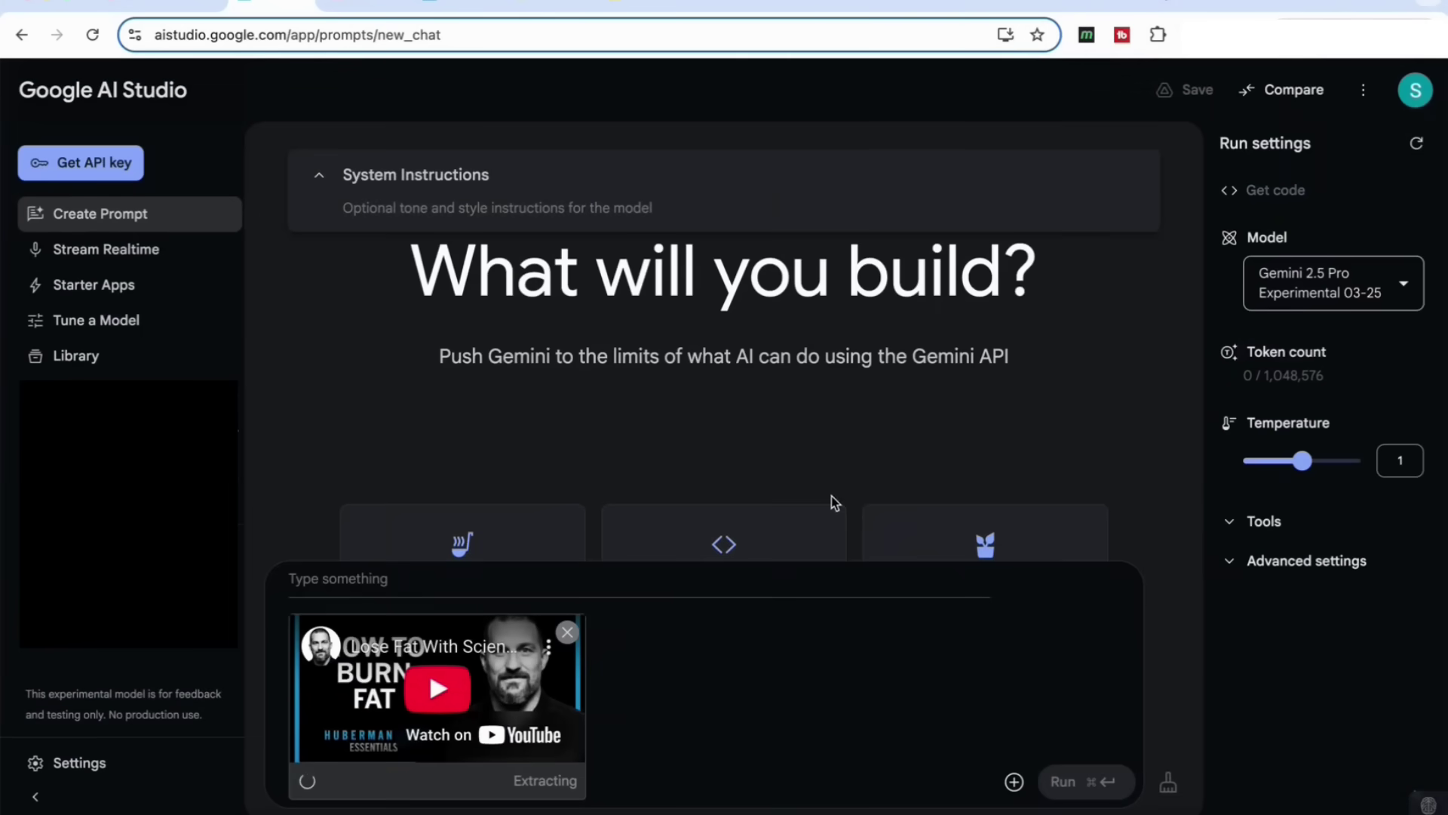
{"action": "key", "text": "super+v"}
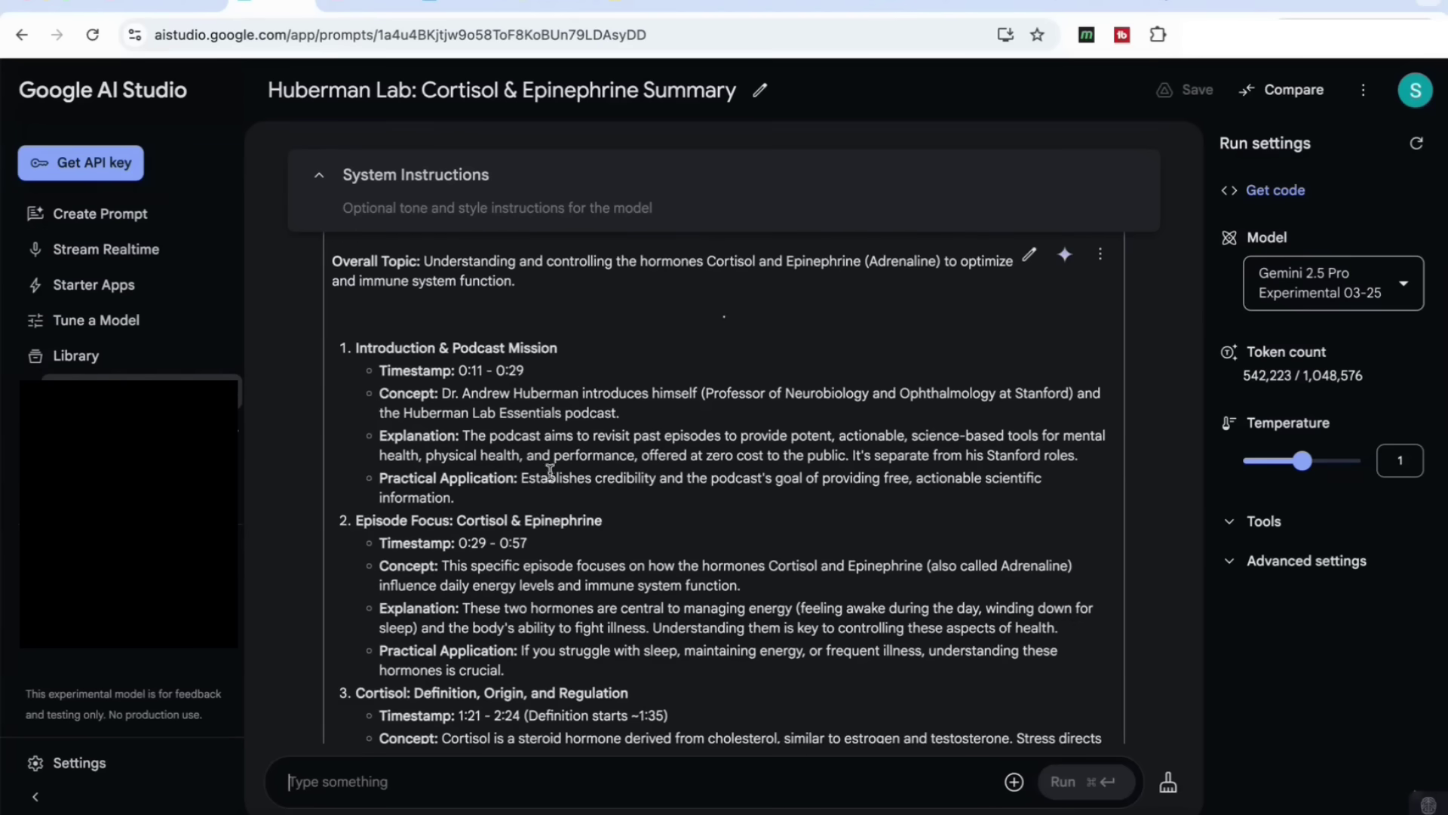
Scroll through AI Studio's timestamped Huberman Lab cortisol and epinephrine video summary
{"action": "scroll", "coordinate": [576, 378], "scroll_direction": "up", "scroll_amount": 3}
{"action": "scroll", "coordinate": [576, 378], "scroll_direction": "up", "scroll_amount": 3}
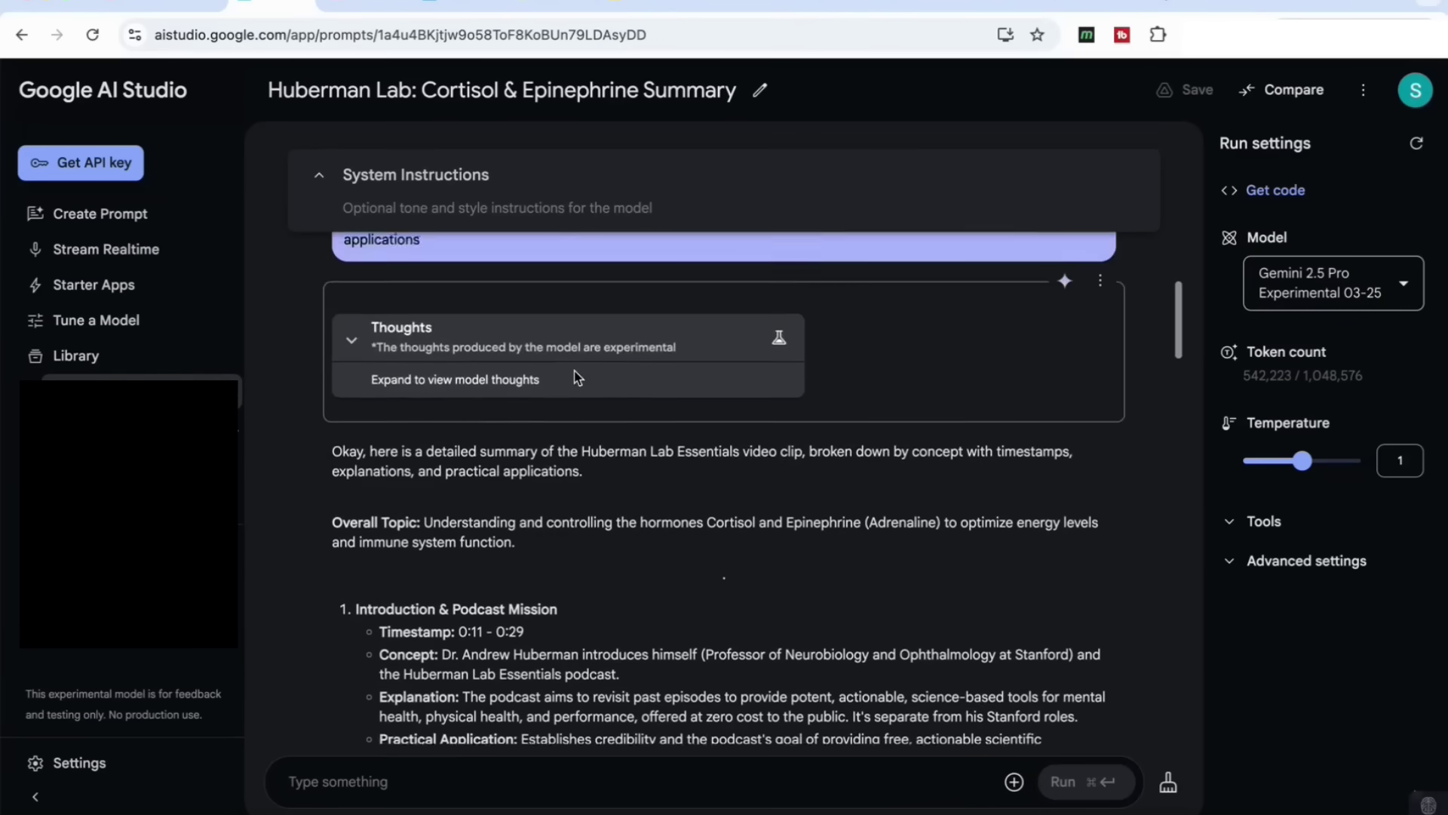
{"action": "scroll", "coordinate": [575, 378], "scroll_direction": "down", "scroll_amount": 5}
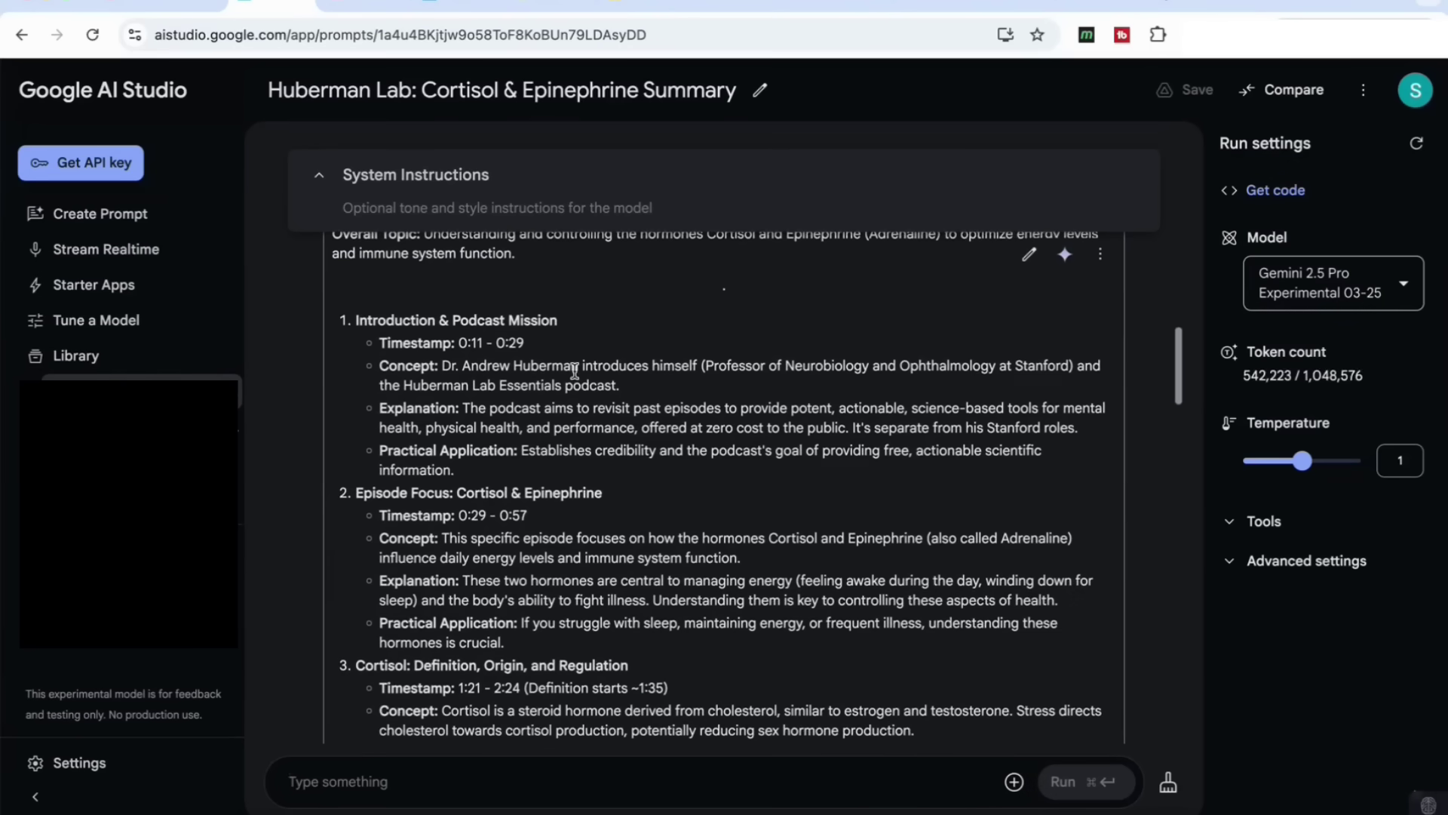
{"action": "scroll", "coordinate": [487, 355], "scroll_direction": "down", "scroll_amount": 3}
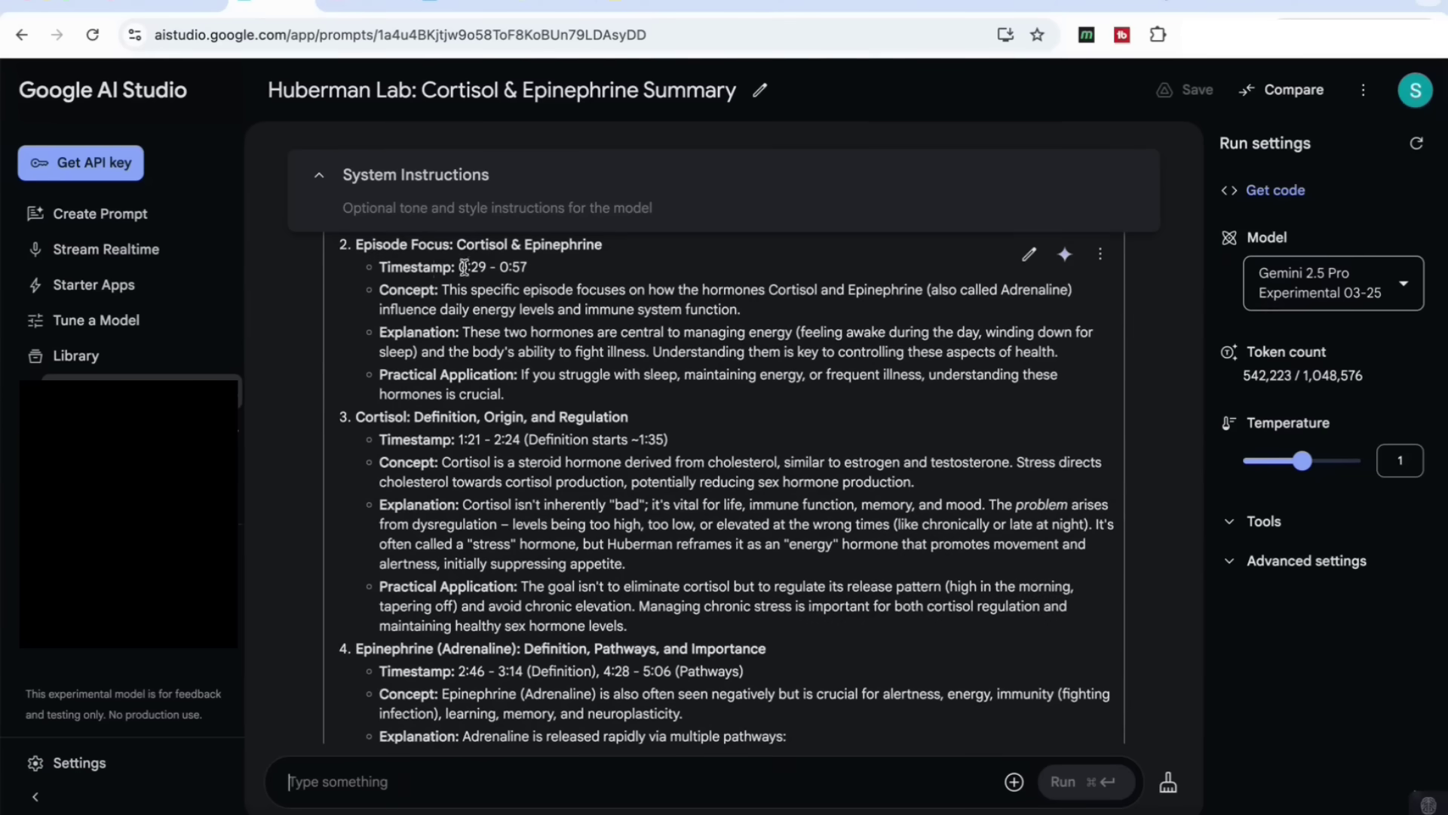
{"action": "scroll", "coordinate": [498, 266], "scroll_direction": "down", "scroll_amount": 3}
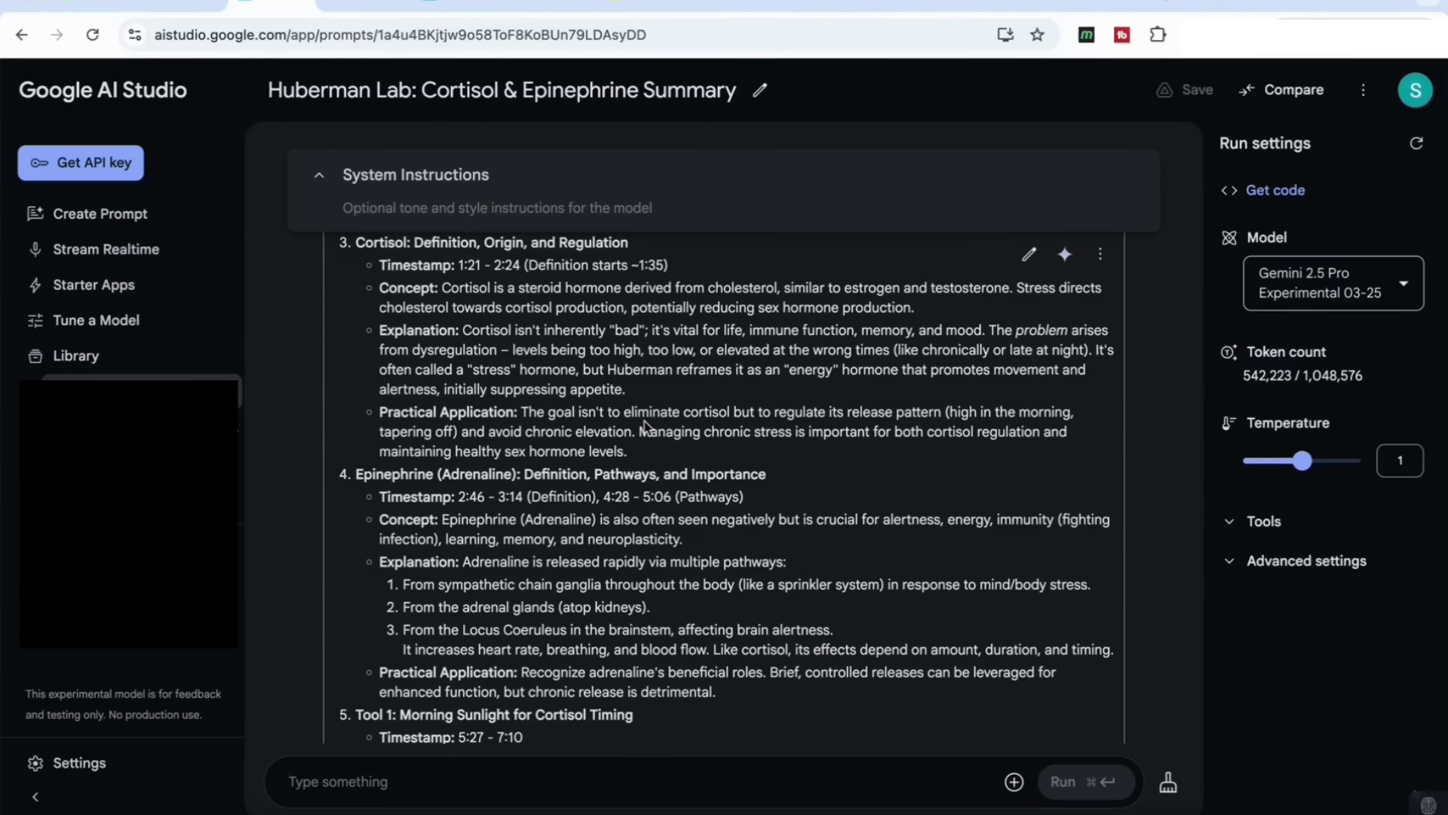
{"action": "scroll", "coordinate": [645, 419], "scroll_direction": "down", "scroll_amount": 2}
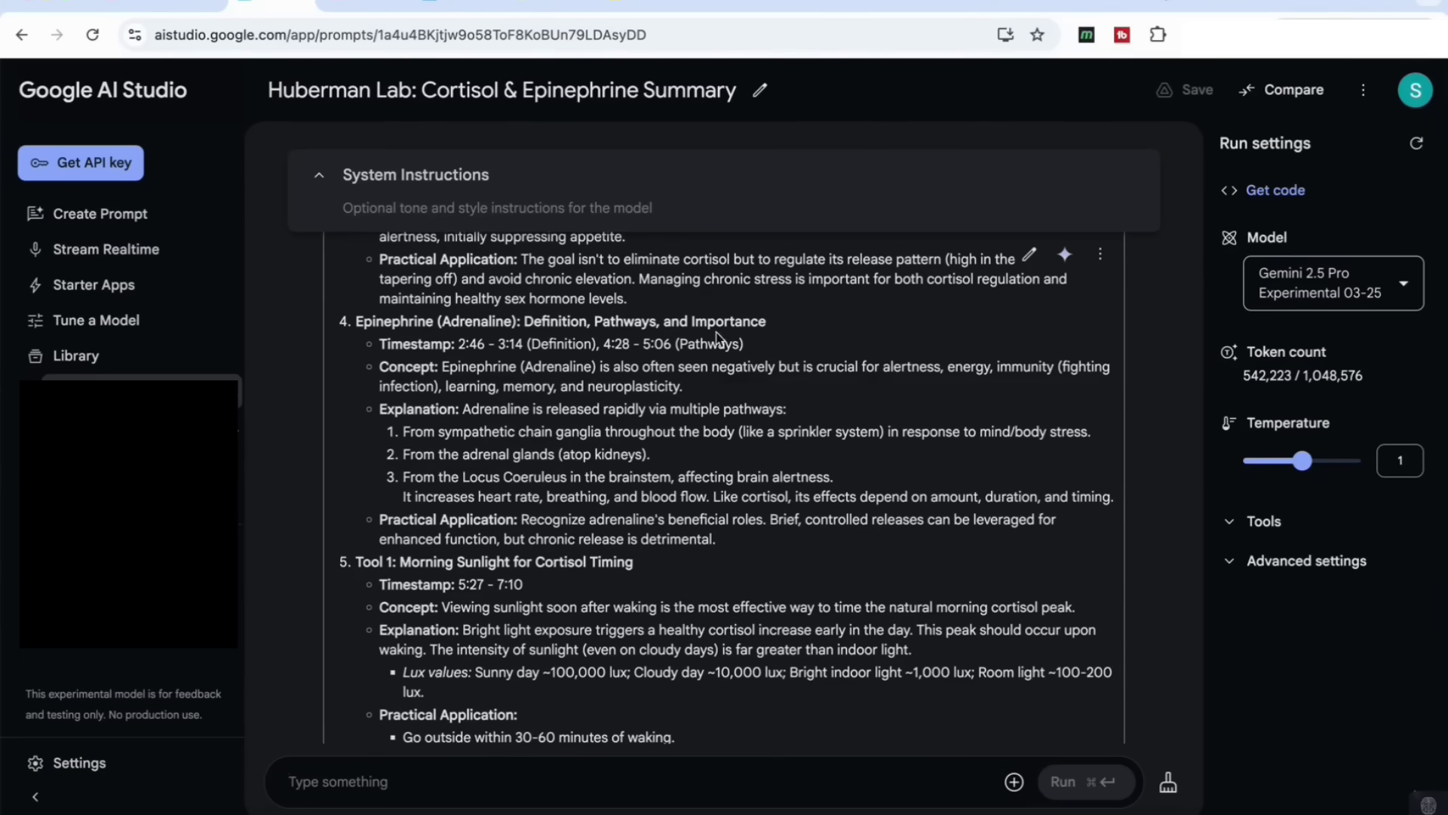
{"action": "scroll", "coordinate": [758, 397], "scroll_direction": "down", "scroll_amount": 1}
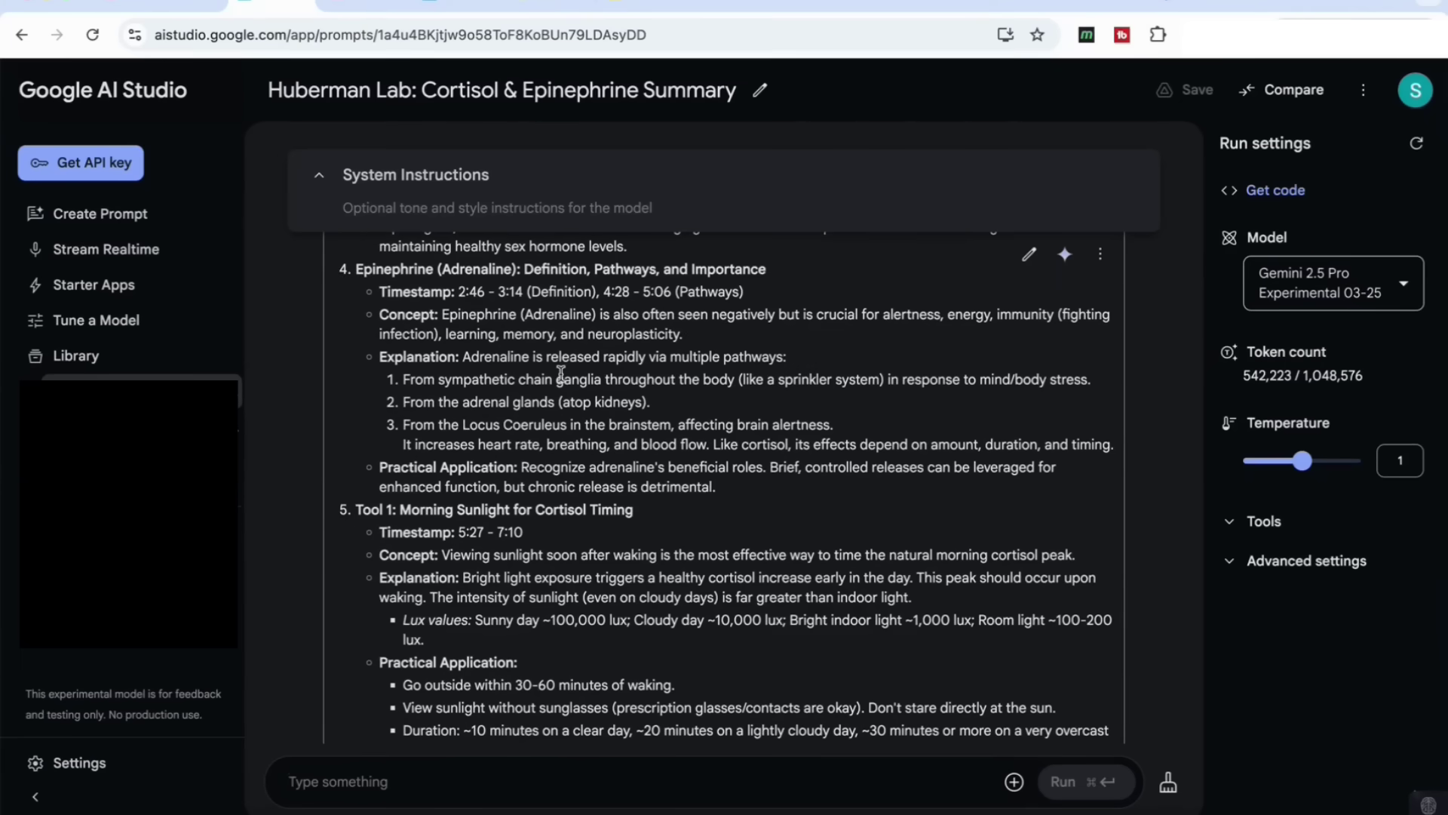
{"action": "scroll", "coordinate": [588, 423], "scroll_direction": "down", "scroll_amount": 1}
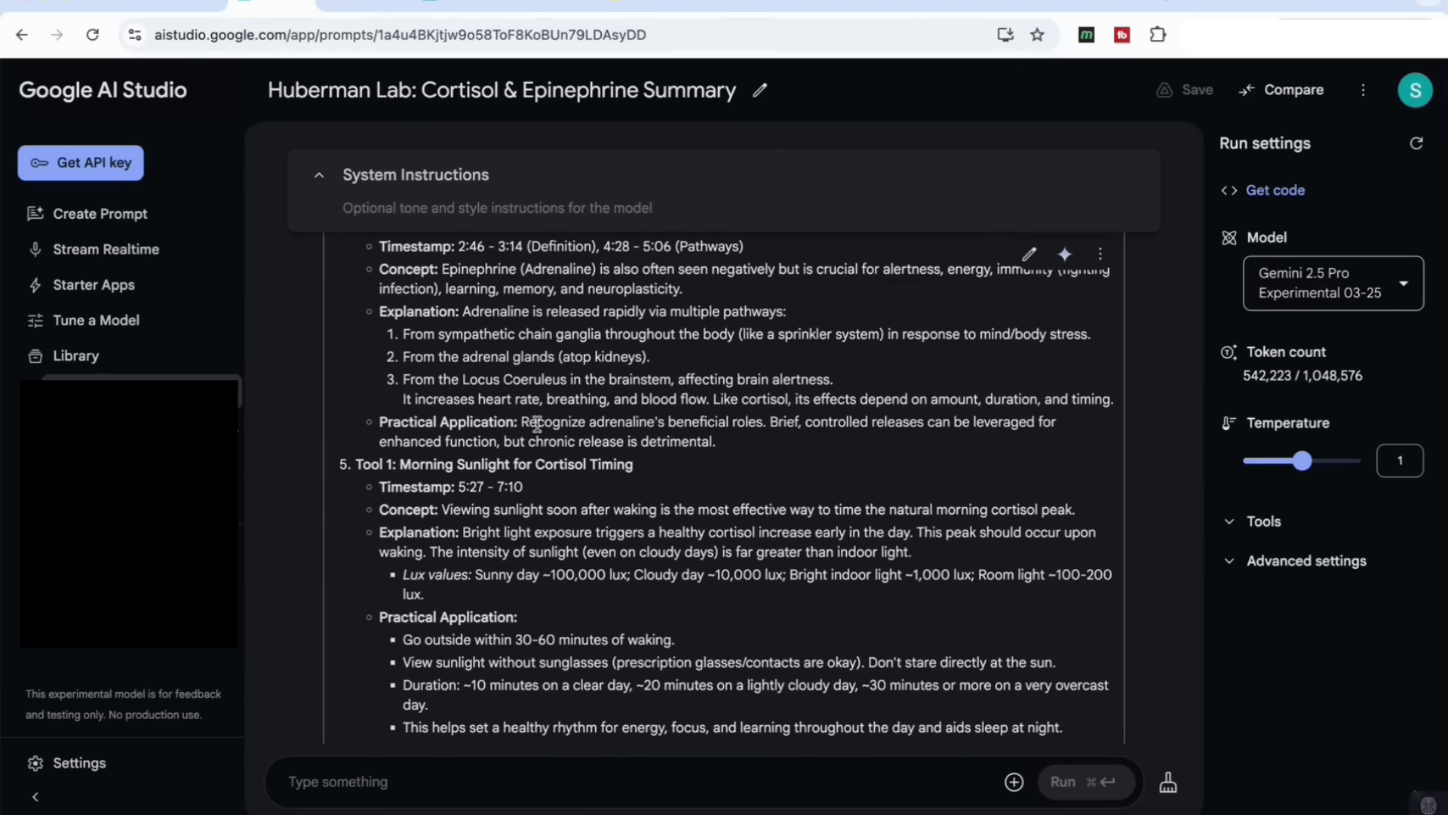
{"action": "scroll", "coordinate": [604, 526], "scroll_direction": "down", "scroll_amount": 1}
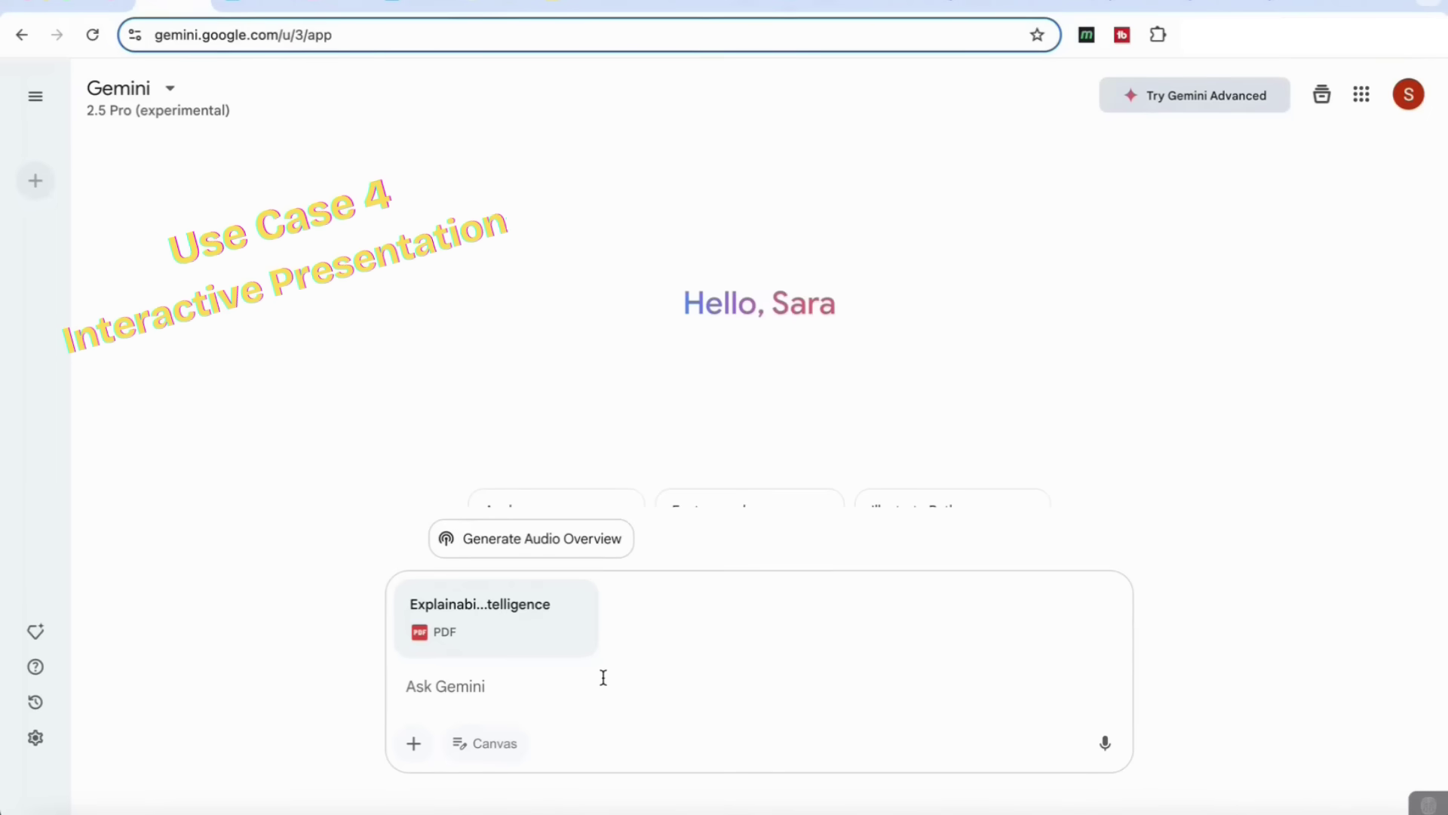
Paste the animated HTML slide-presentation request for the attached PDF and send it with Canvas on
{"action": "key", "text": "ctrl+v"}
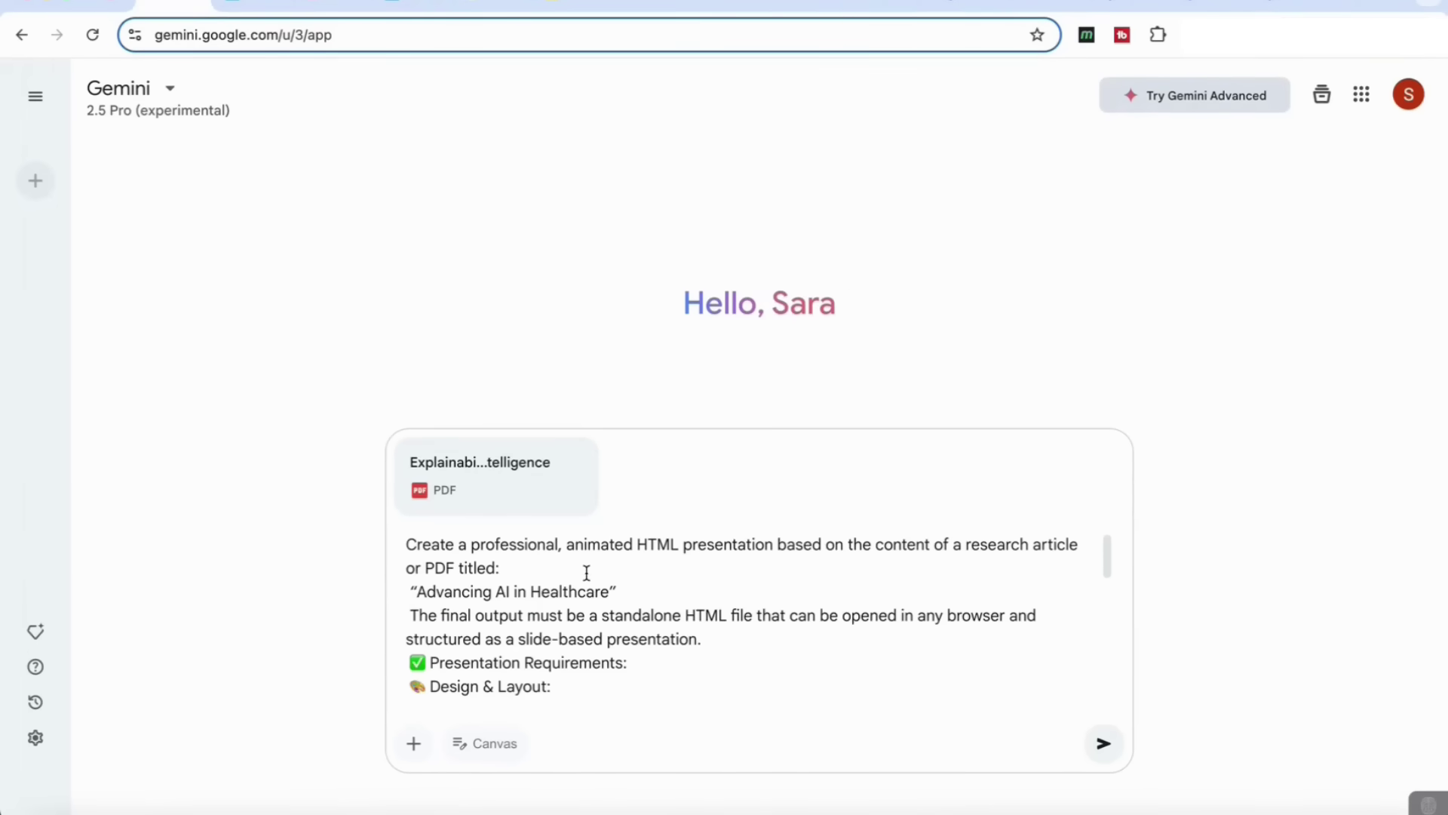
{"action": "scroll", "coordinate": [713, 600], "scroll_direction": "down", "scroll_amount": 1}
{"action": "scroll", "coordinate": [713, 600], "scroll_direction": "up", "scroll_amount": 1}
{"action": "scroll", "coordinate": [916, 614], "scroll_direction": "down", "scroll_amount": 4}
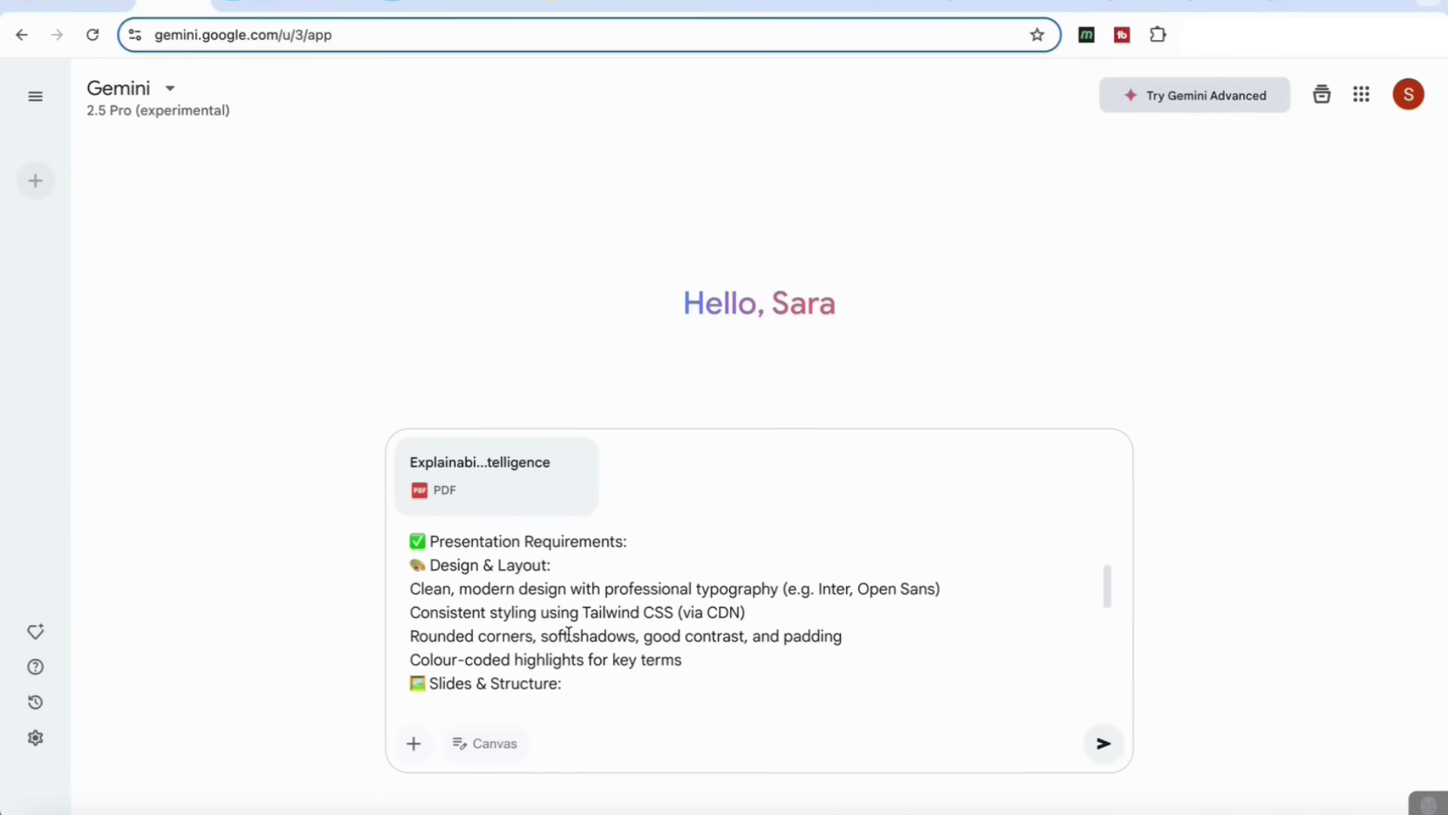
{"action": "scroll", "coordinate": [611, 604], "scroll_direction": "down", "scroll_amount": 2}
{"action": "scroll", "coordinate": [622, 645], "scroll_direction": "down", "scroll_amount": 3}
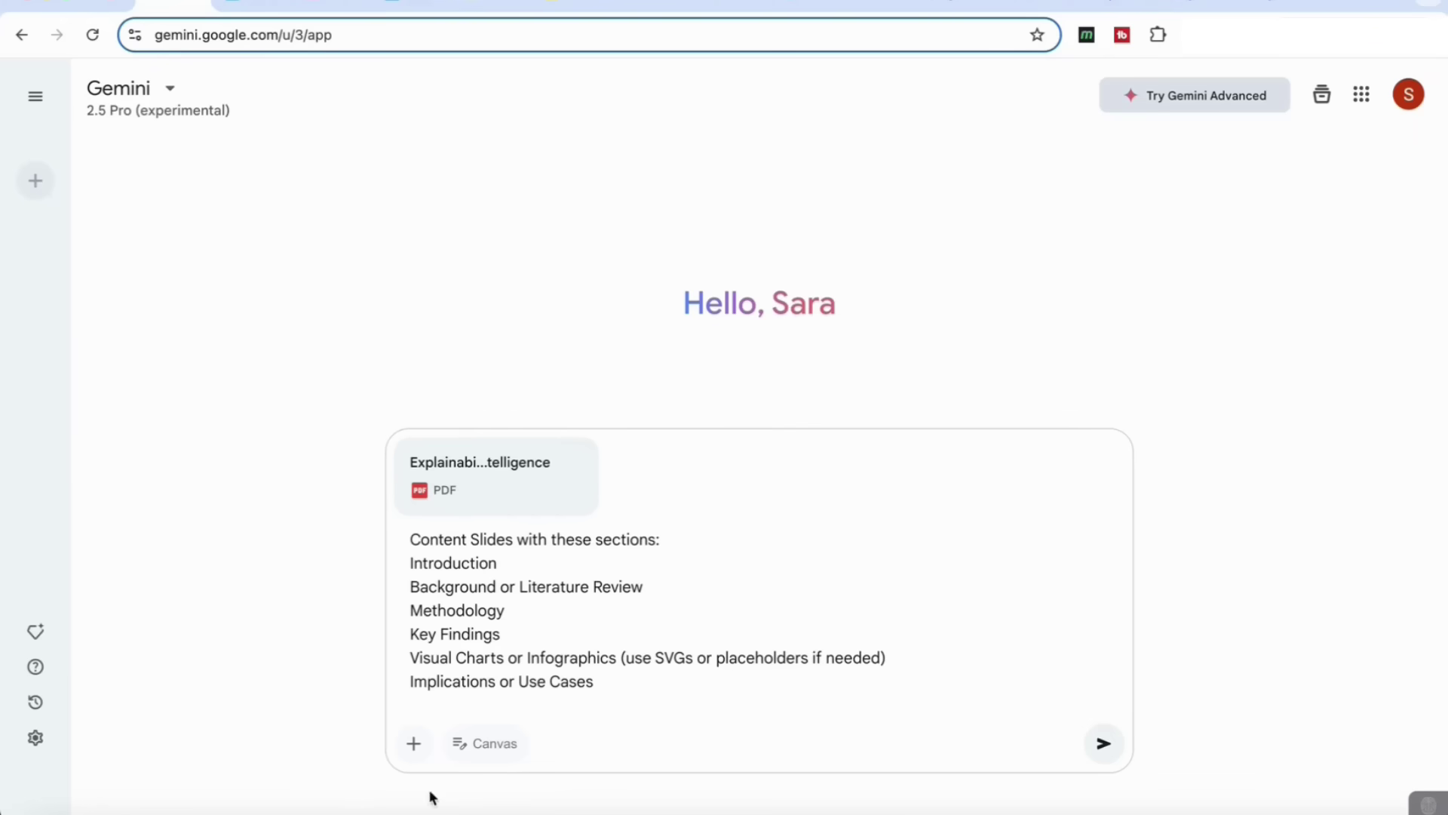
{"action": "left_click", "coordinate": [506, 749]}
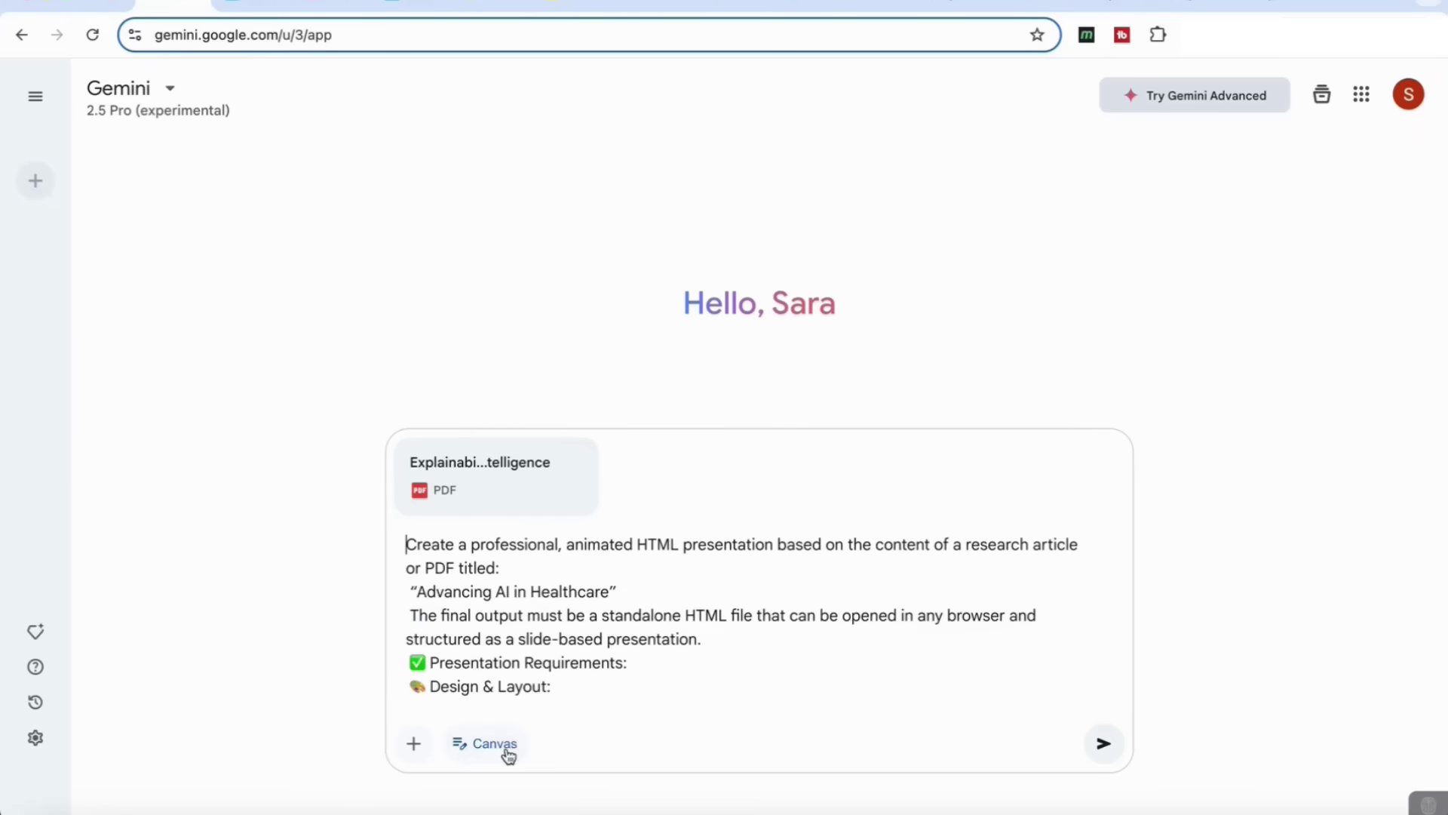
{"action": "left_click", "coordinate": [1115, 757]}
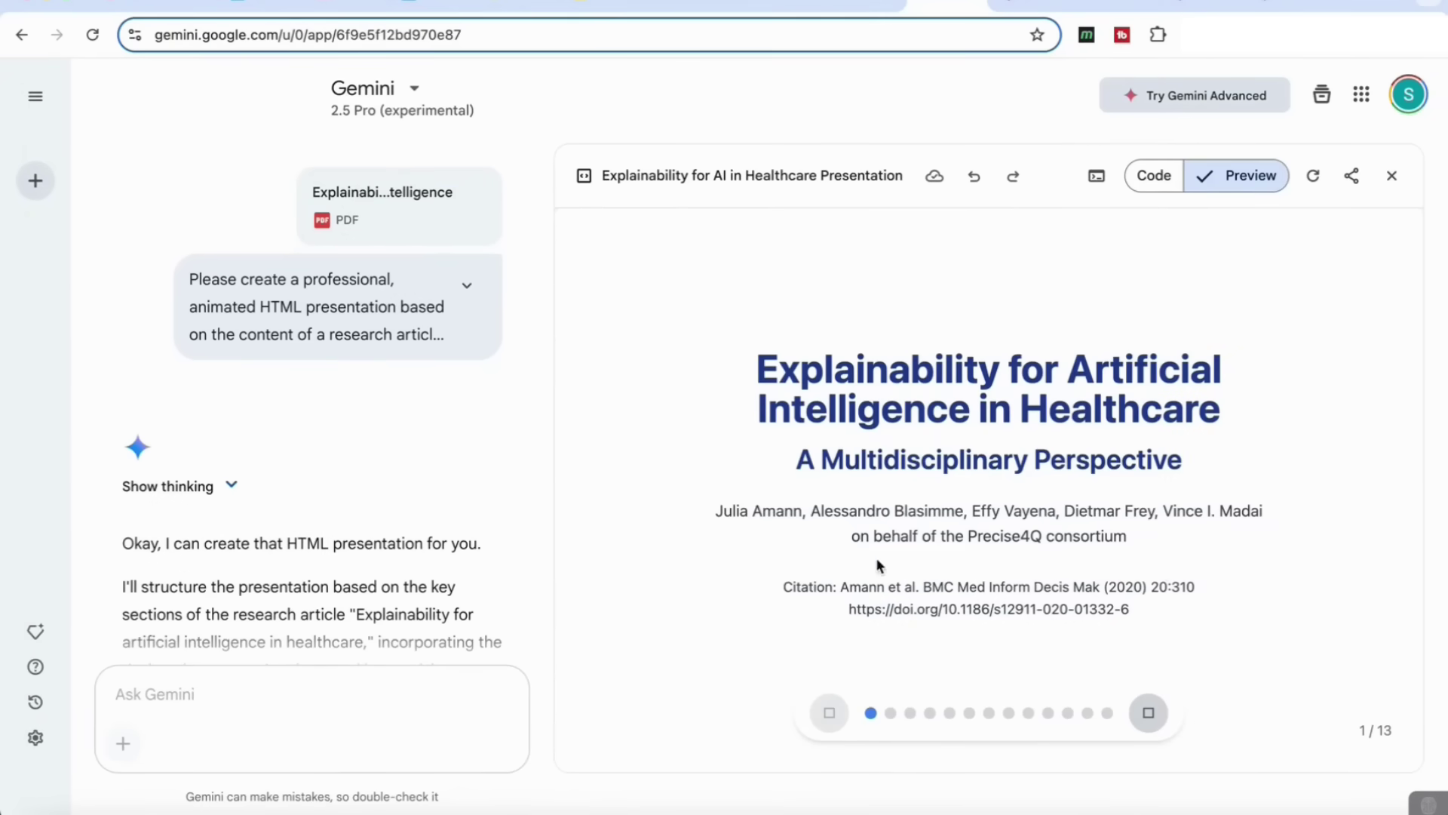
Step through the Explainability presentation from the title slide to the final Reference slide 13
{"action": "left_click", "coordinate": [1148, 713]}
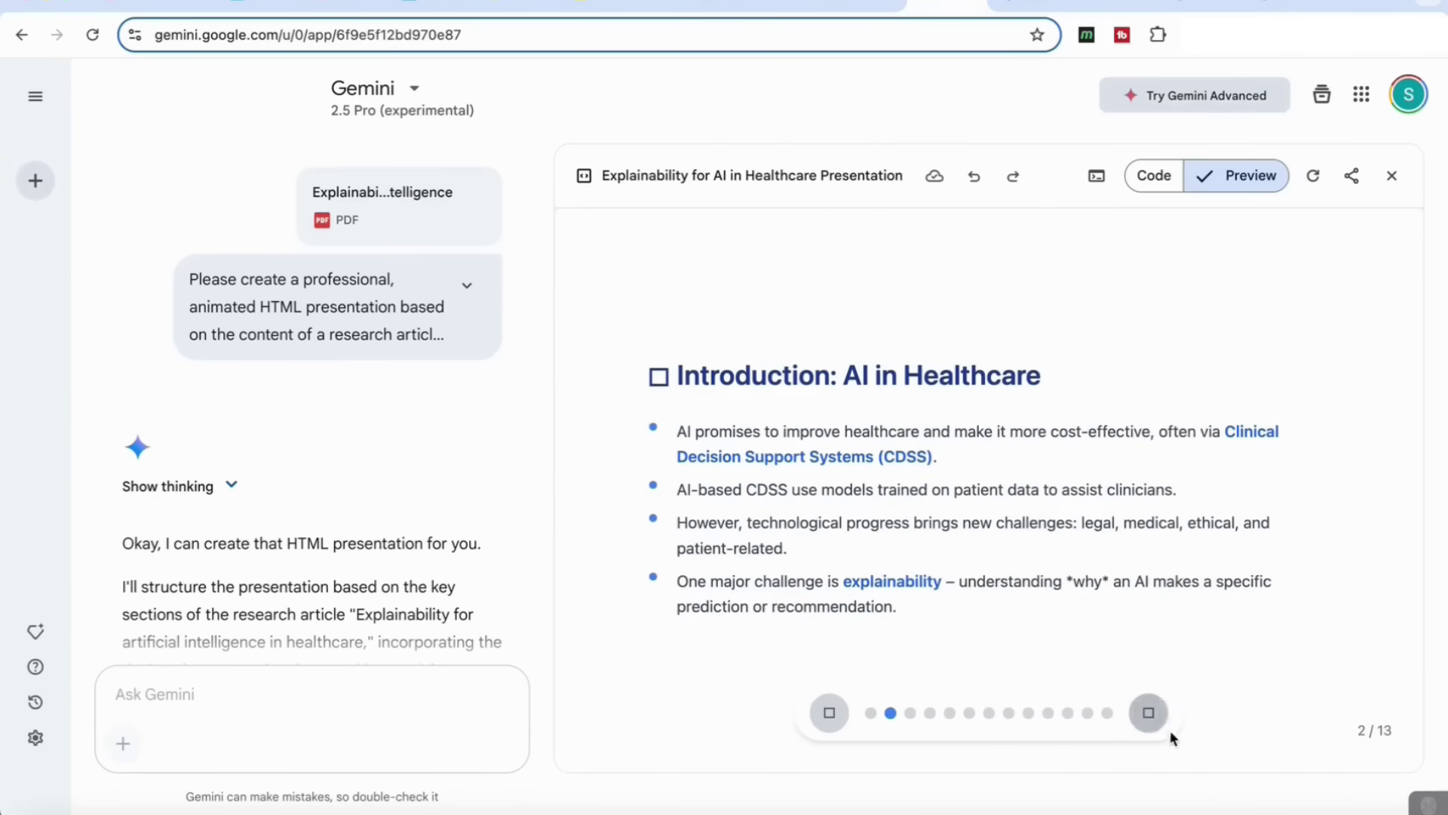
{"action": "left_click", "coordinate": [1150, 714]}
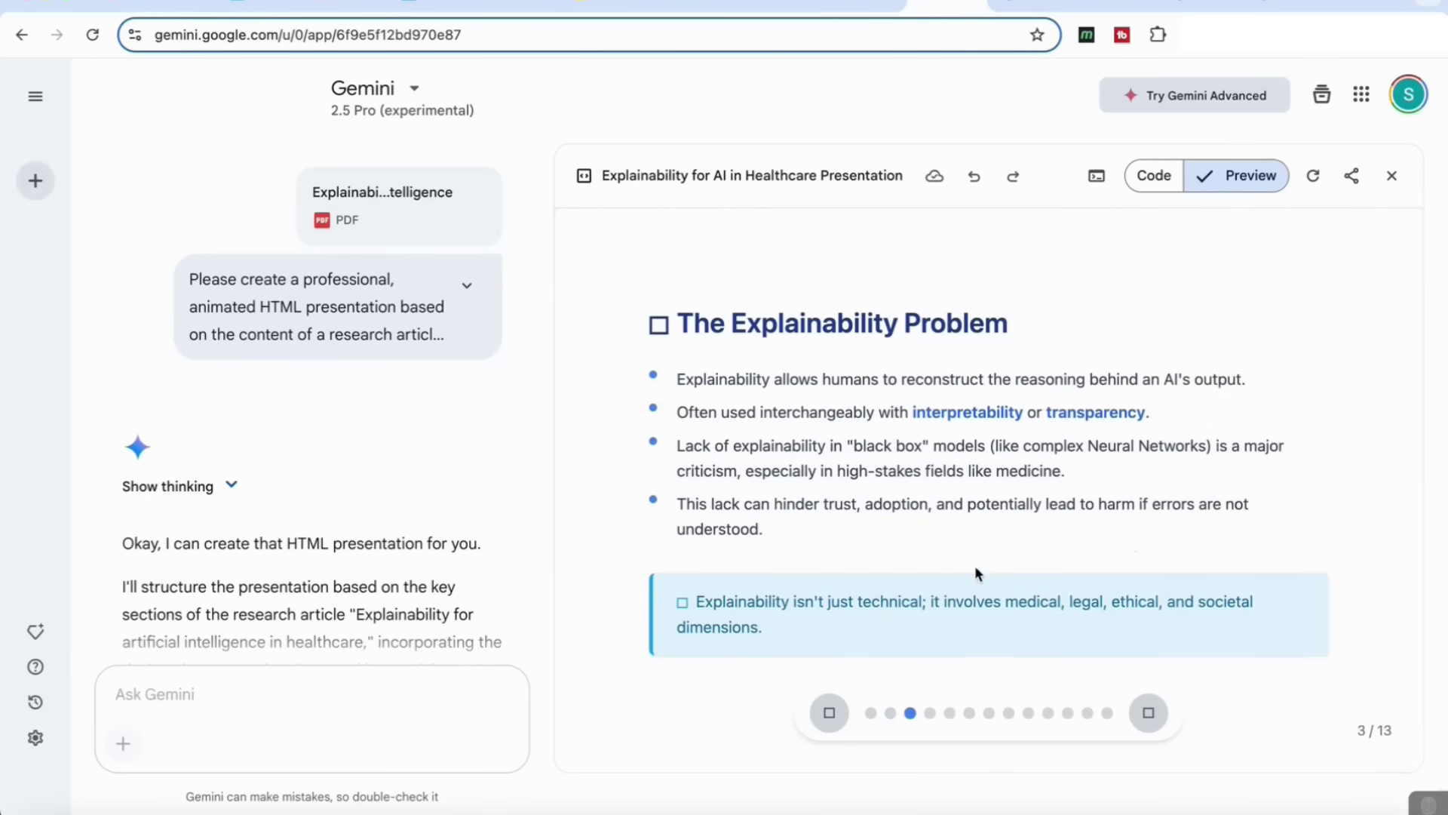
{"action": "left_click", "coordinate": [1162, 726]}
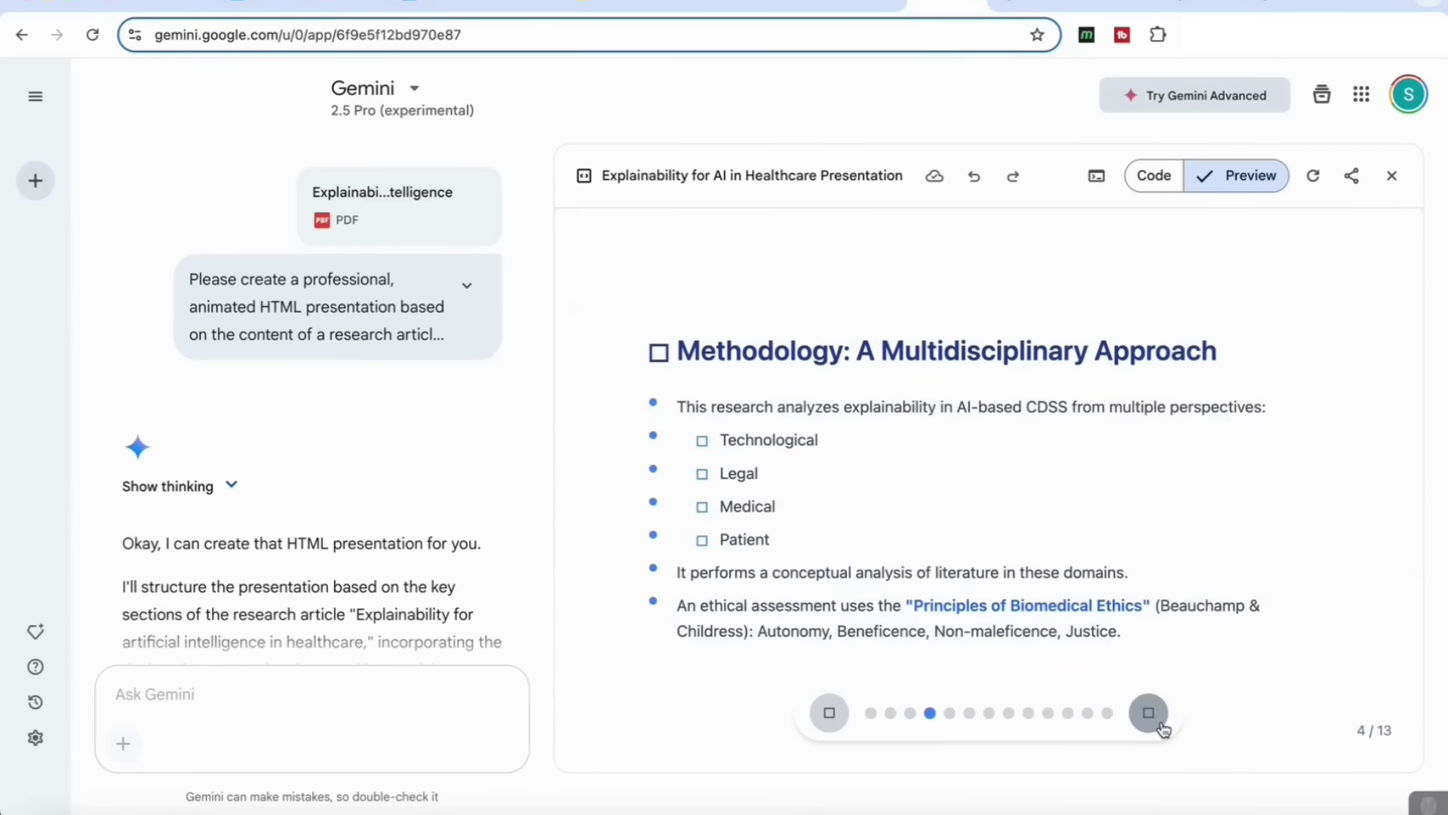
{"action": "left_click", "coordinate": [1162, 725]}
{"action": "left_click", "coordinate": [1163, 728]}
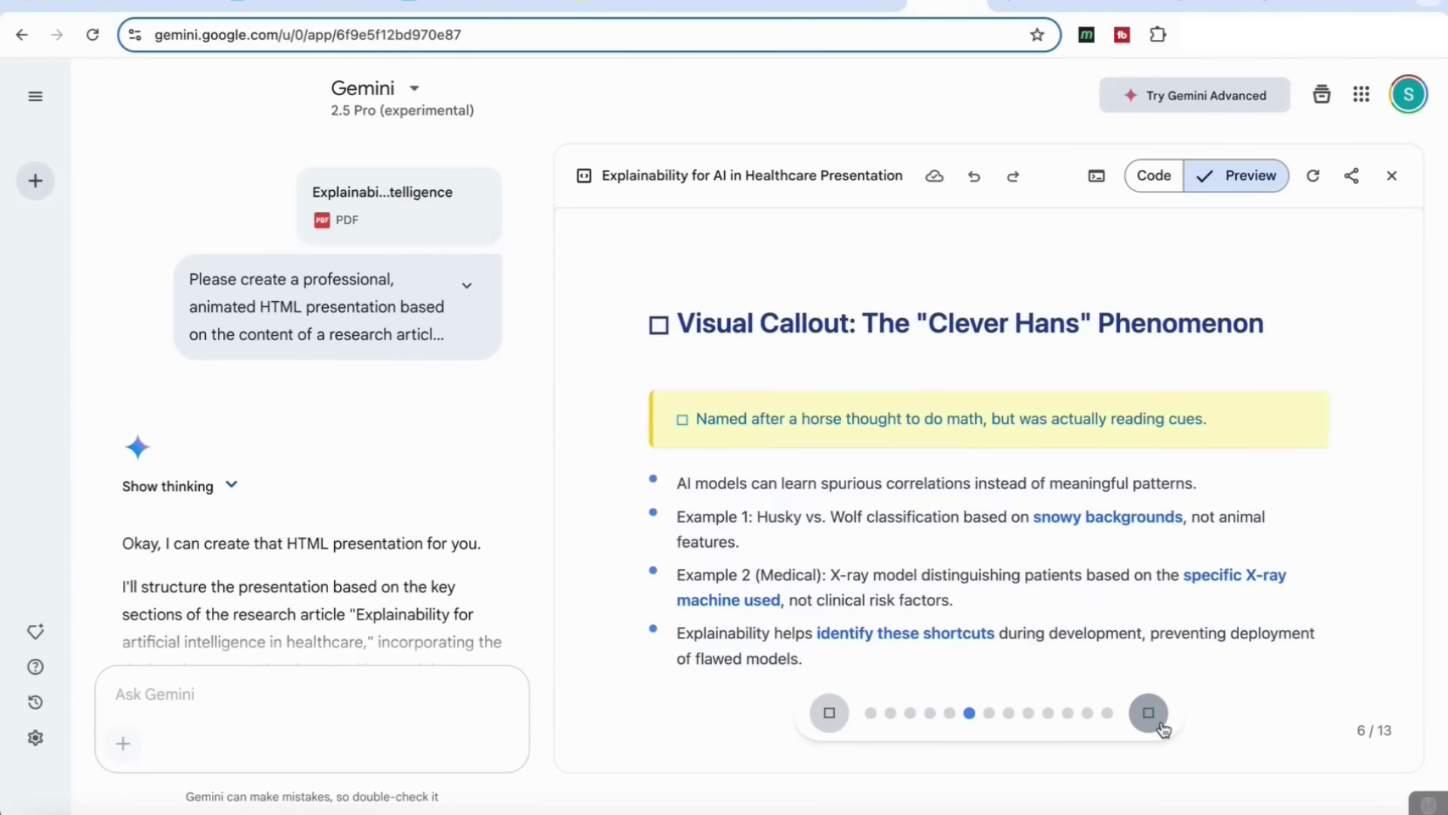
{"action": "left_click", "coordinate": [1163, 727]}
{"action": "left_click", "coordinate": [1163, 728]}
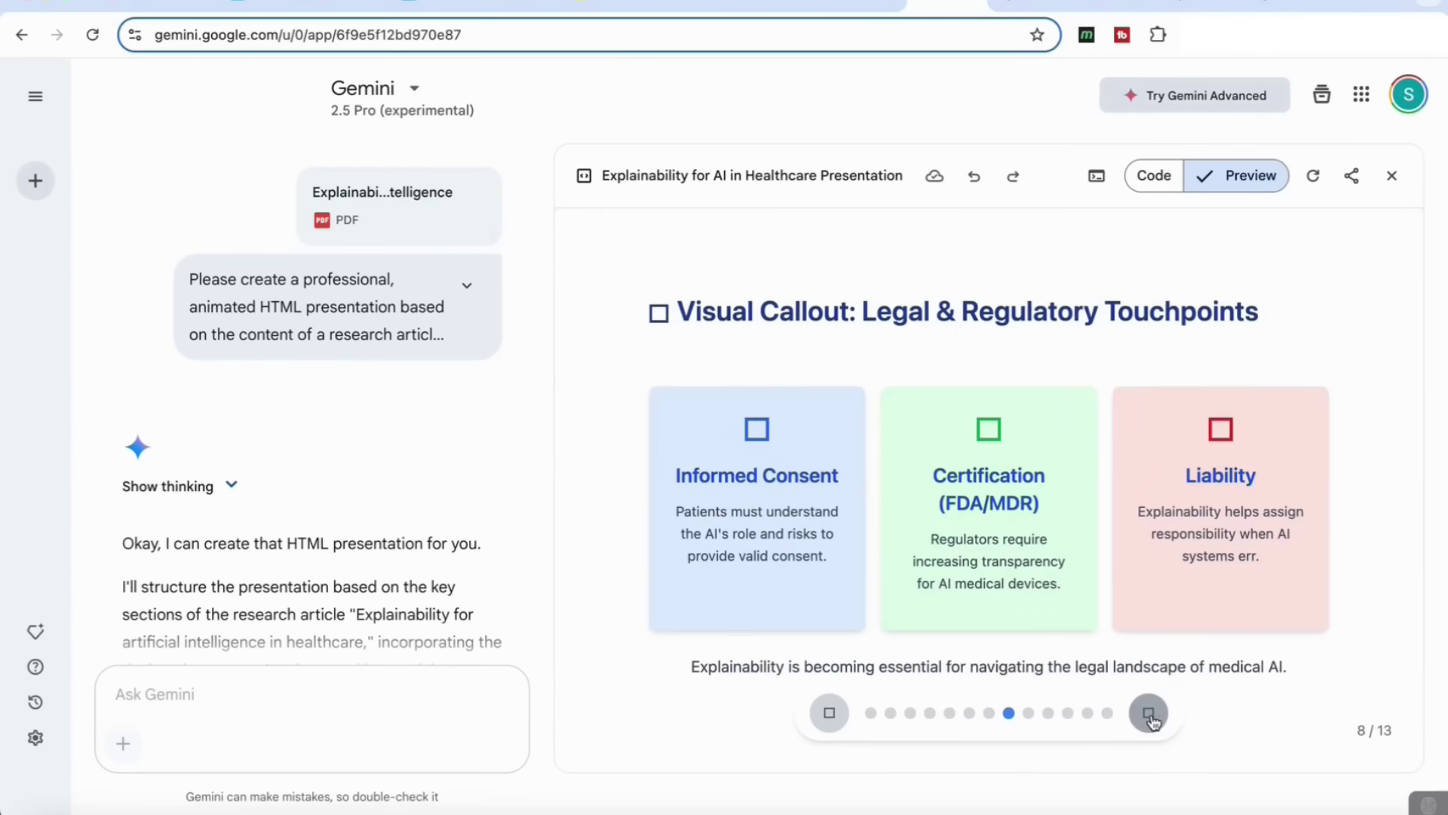
{"action": "left_click", "coordinate": [1149, 715]}
{"action": "left_click", "coordinate": [1150, 716]}
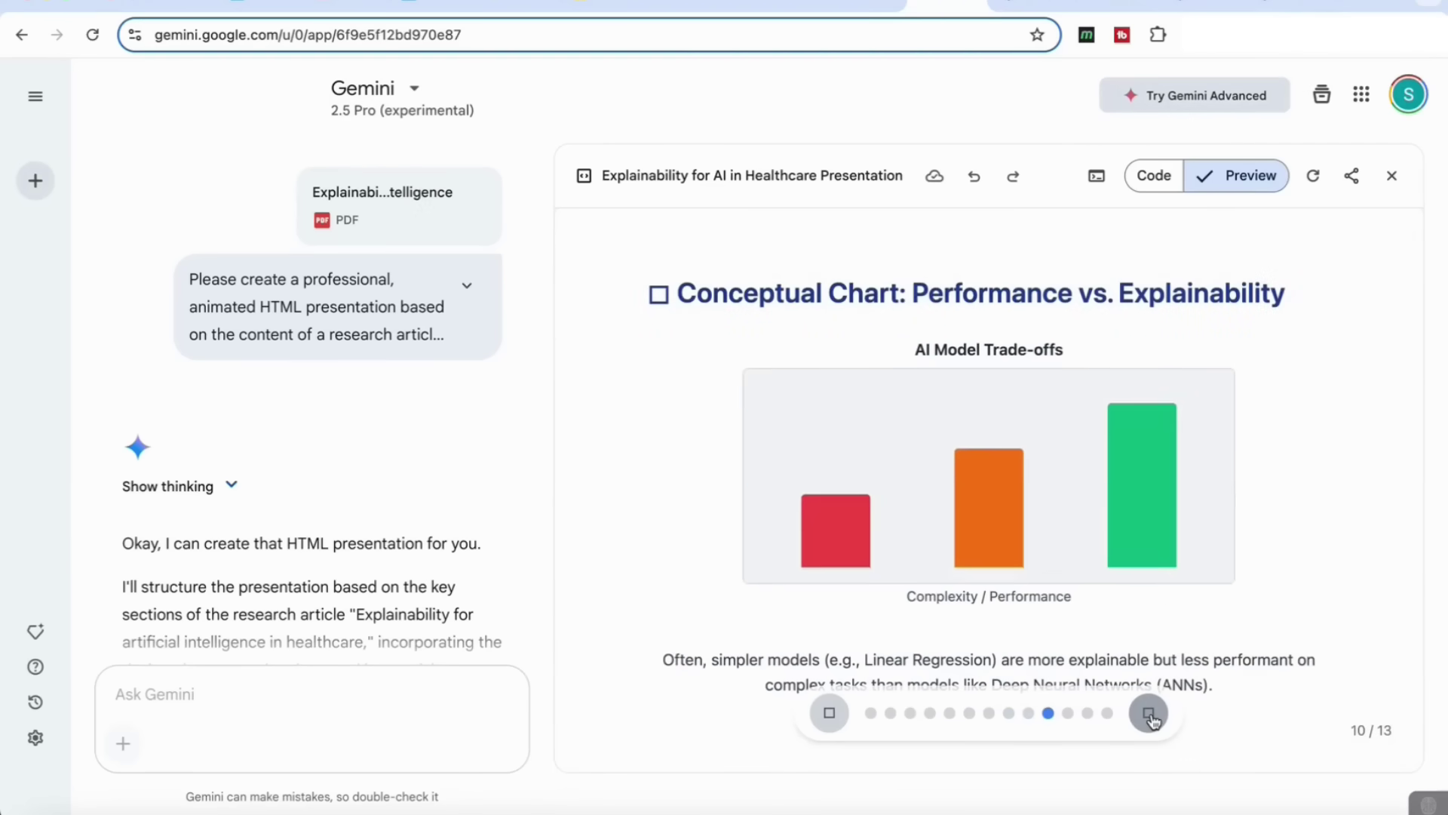
{"action": "left_click", "coordinate": [1150, 715]}
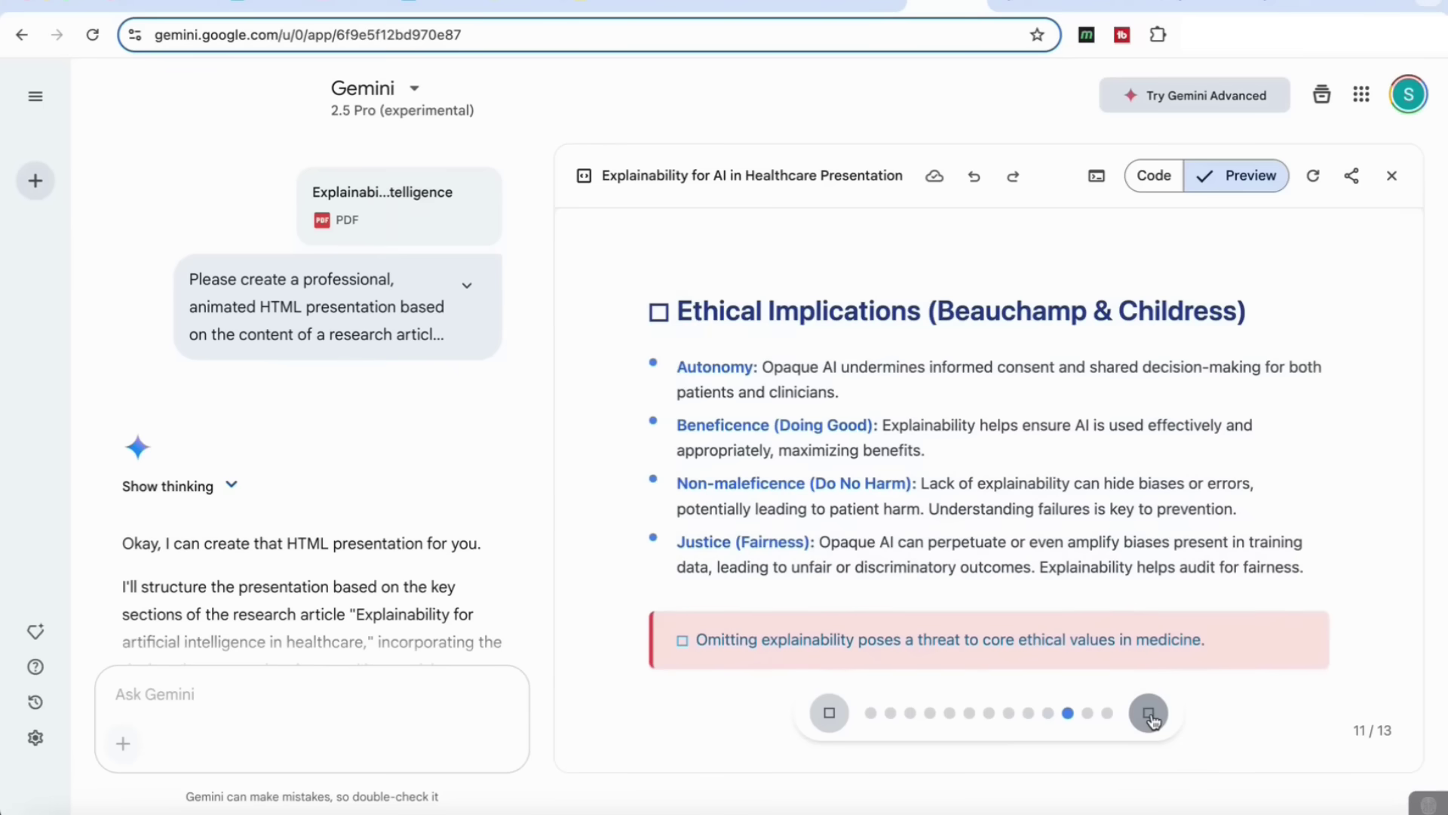
{"action": "left_click", "coordinate": [1150, 715]}
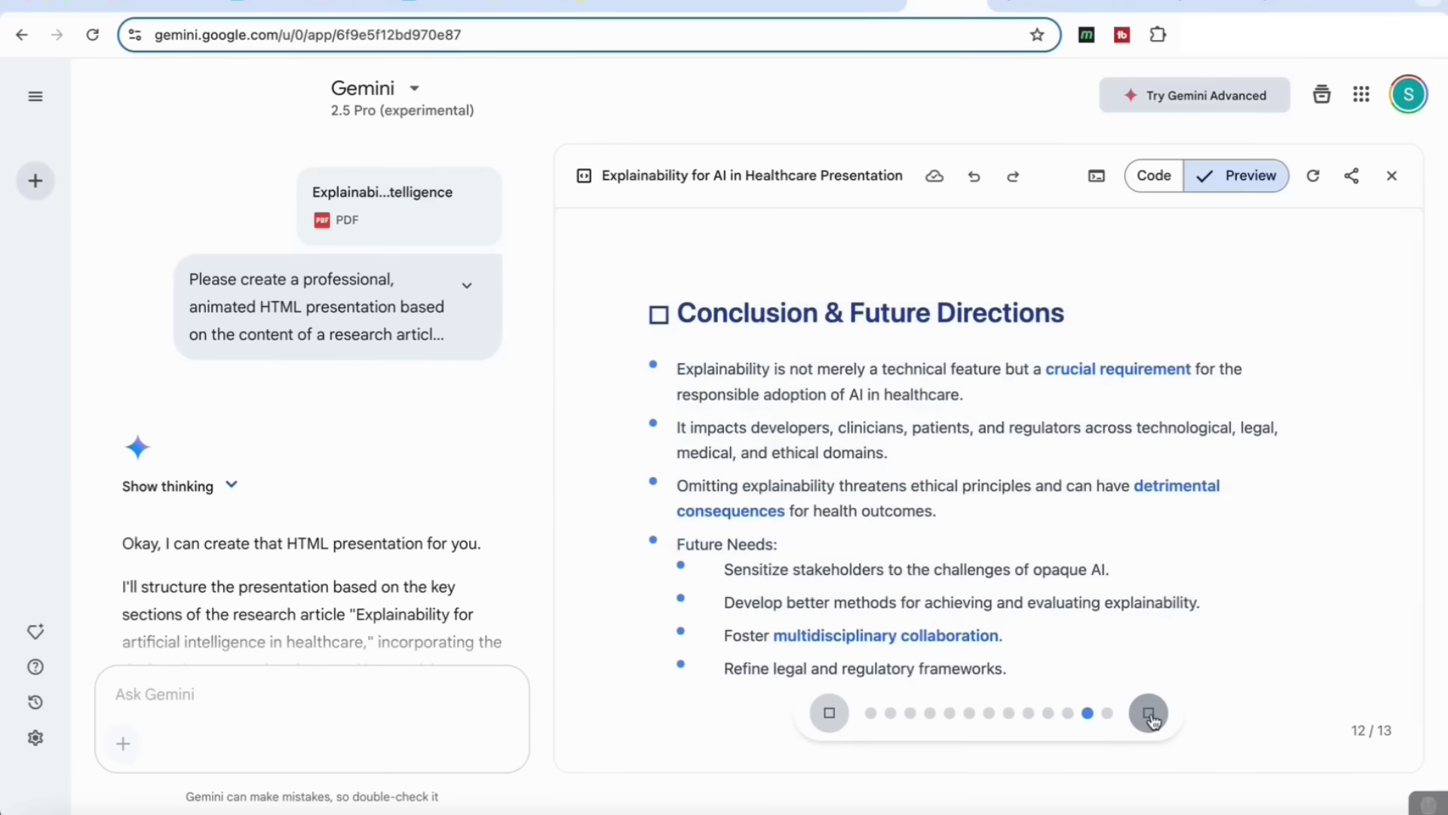
{"action": "left_click", "coordinate": [1149, 715]}
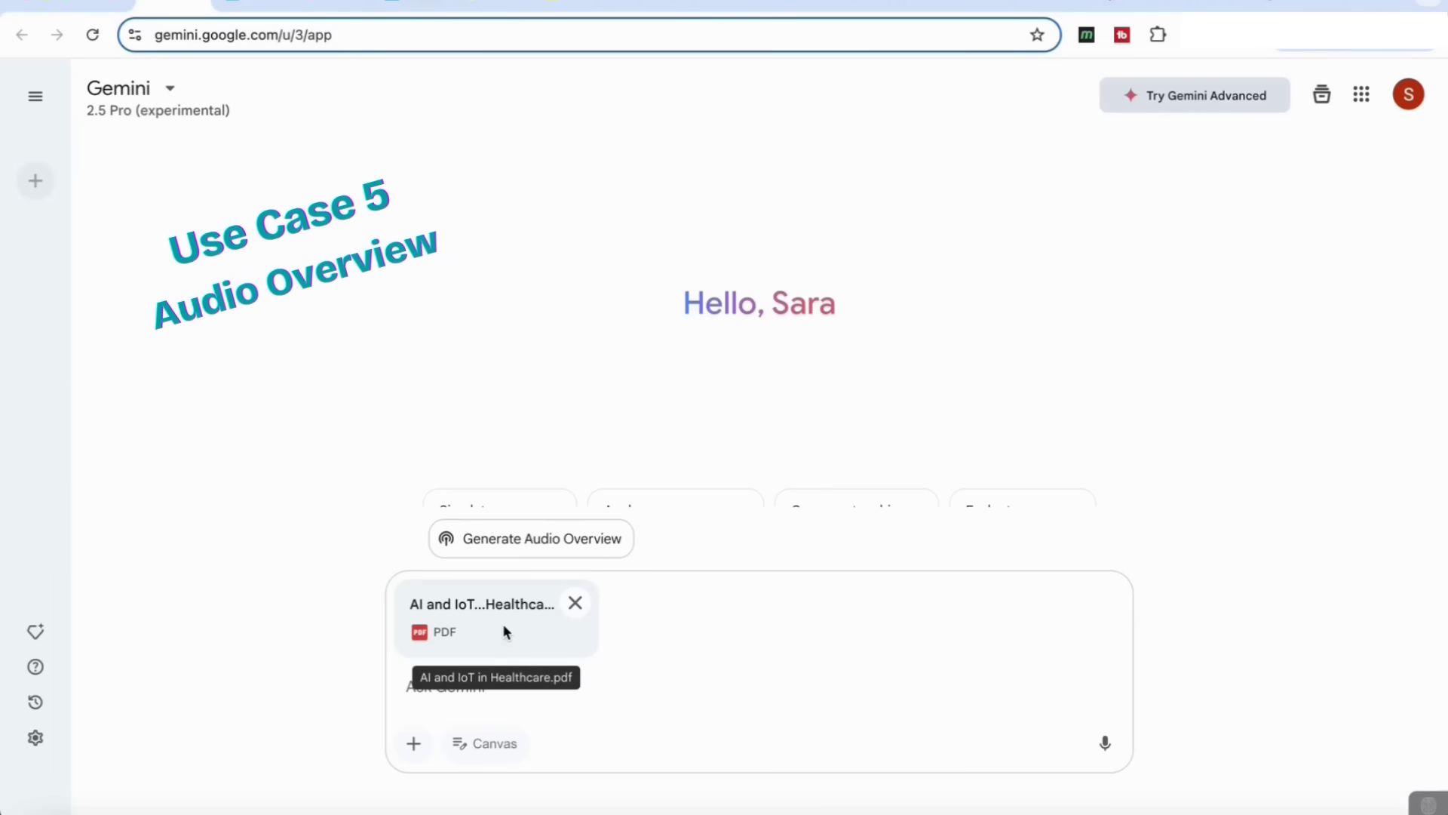
Generate an audio overview of the attached AI and IoT in Healthcare PDF
{"action": "left_click", "coordinate": [530, 542]}
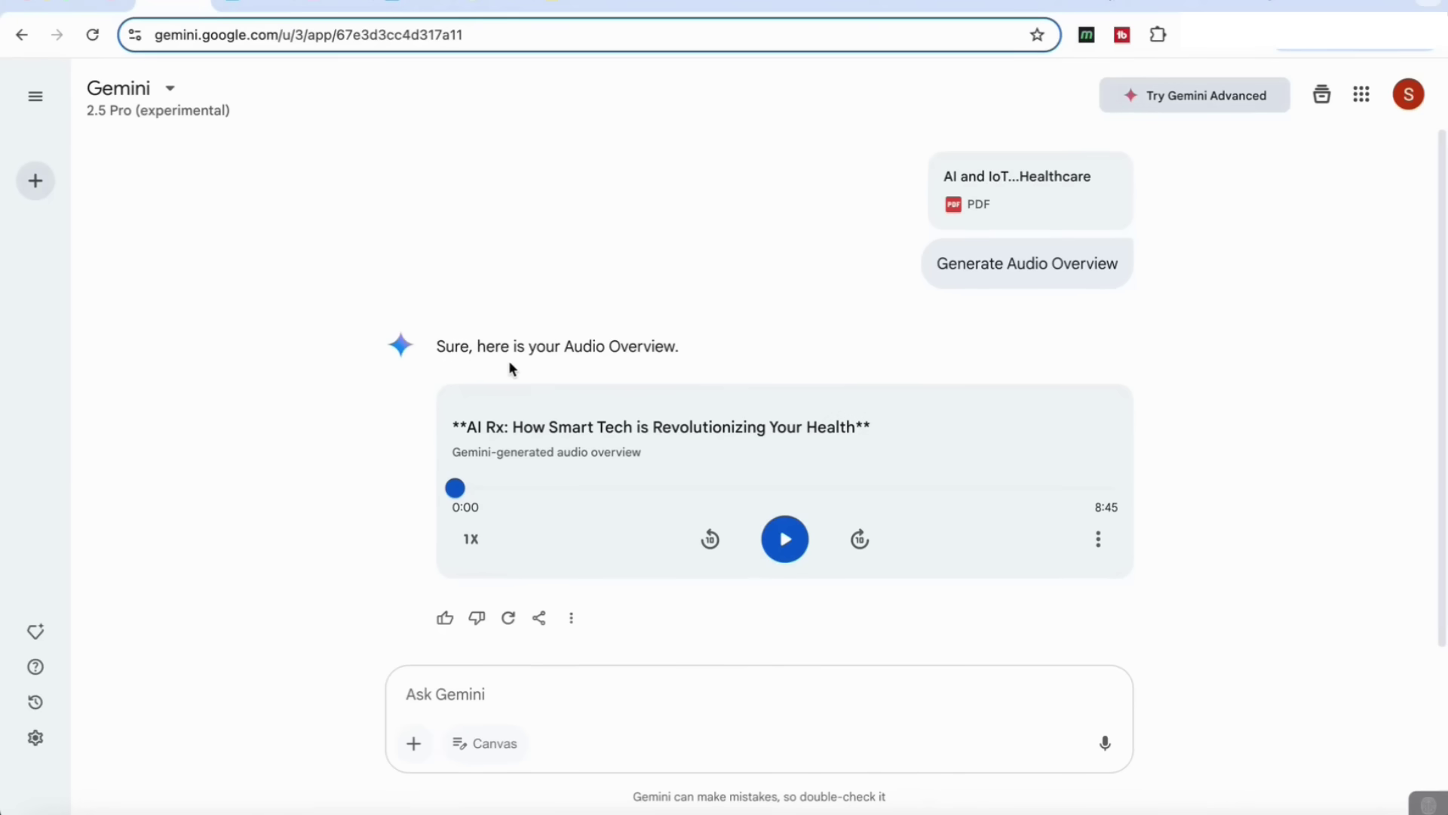
Start playback of the 8:45 audio overview
{"action": "left_click", "coordinate": [784, 541]}
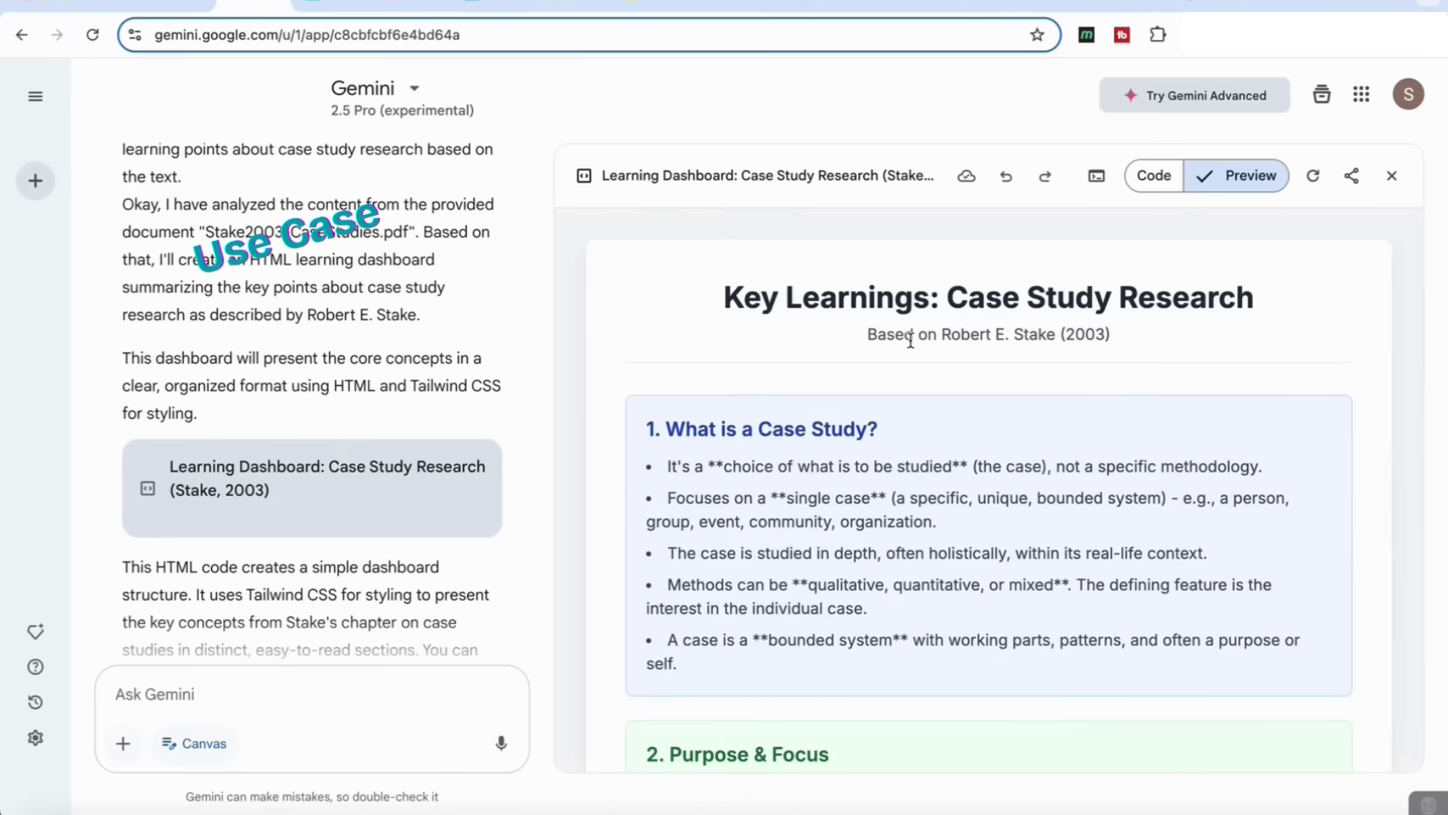
Scroll past the Key Learnings dashboard preview down to the reply offering a Q&A quiz
{"action": "scroll", "coordinate": [910, 340], "scroll_direction": "down", "scroll_amount": 2}
{"action": "scroll", "coordinate": [911, 340], "scroll_direction": "down", "scroll_amount": 15}
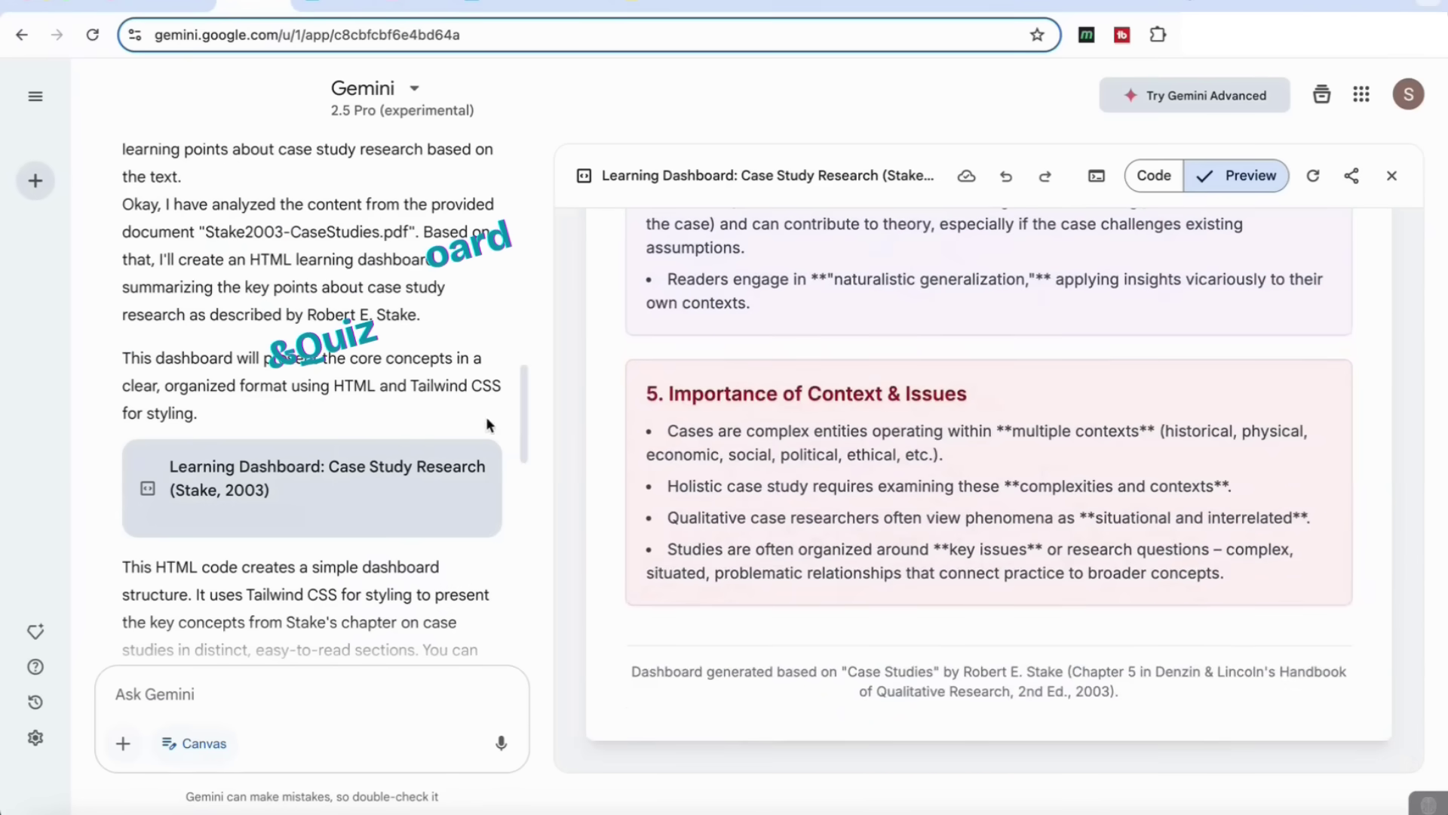
{"action": "scroll", "coordinate": [488, 423], "scroll_direction": "down", "scroll_amount": 10}
{"action": "scroll", "coordinate": [415, 504], "scroll_direction": "down", "scroll_amount": 1}
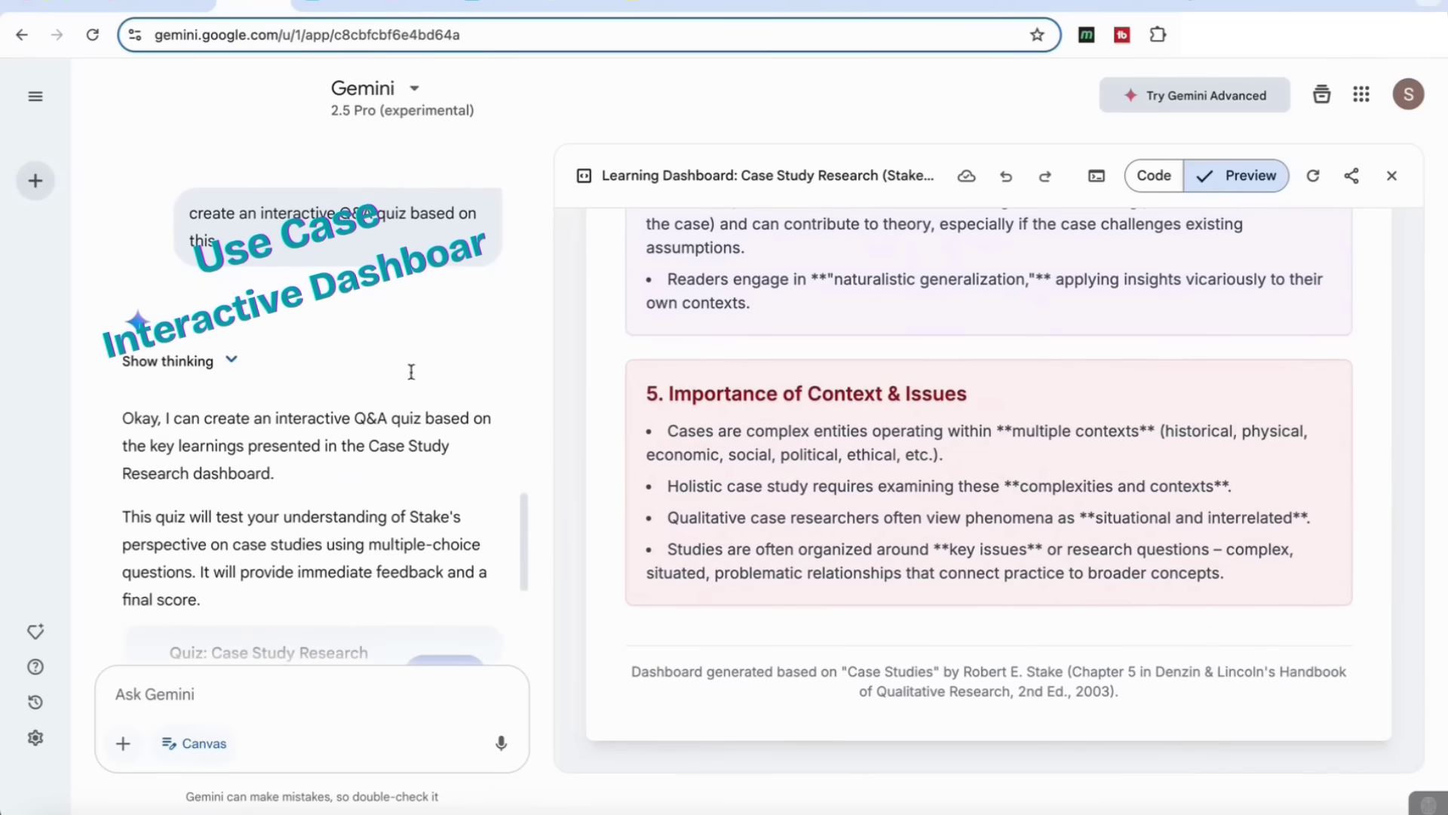
{"action": "scroll", "coordinate": [241, 449], "scroll_direction": "down", "scroll_amount": 5}
Open the Case Study Research Quiz in Canvas and look over its questions
{"action": "left_click", "coordinate": [264, 325]}
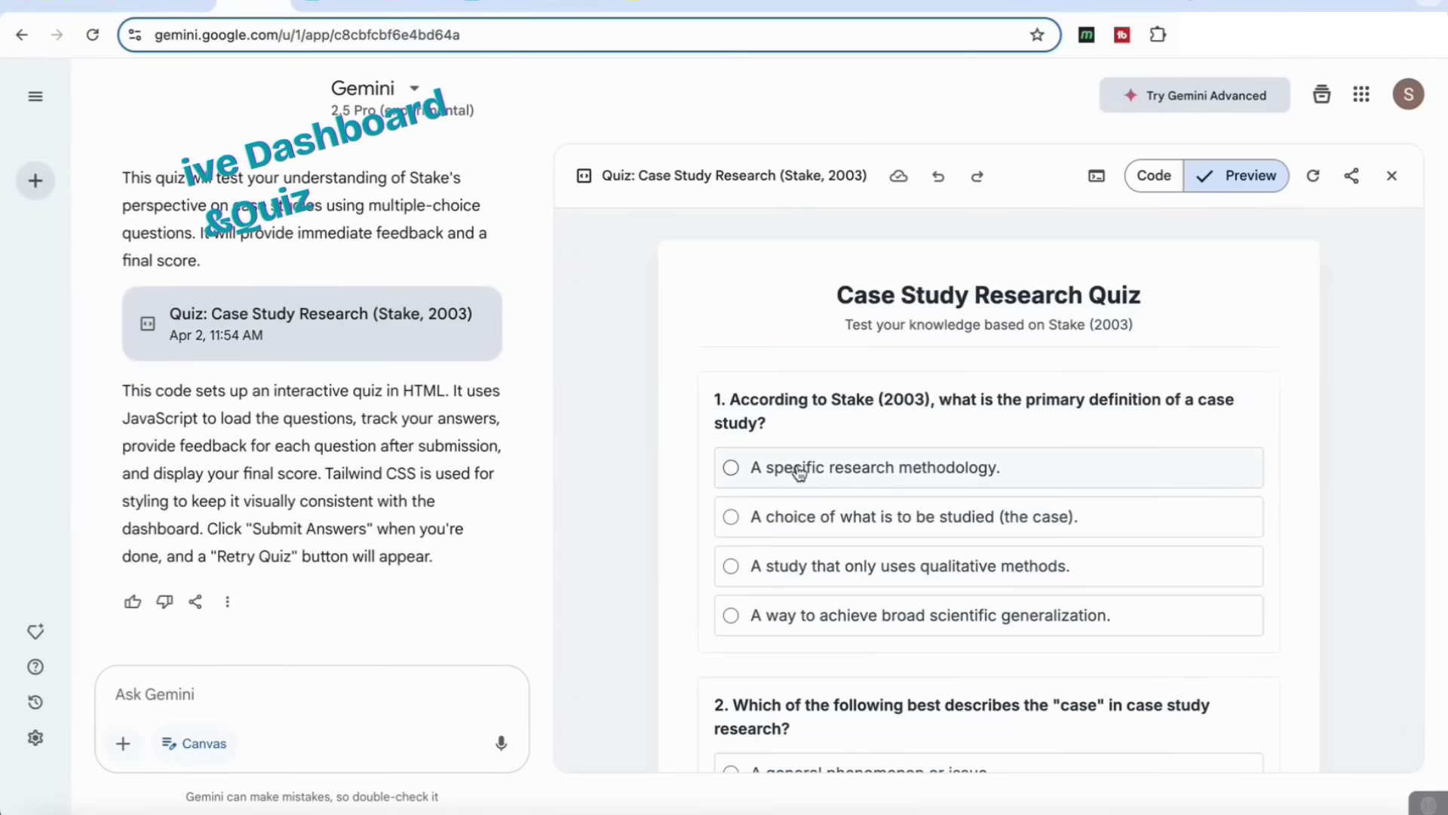
{"action": "scroll", "coordinate": [276, 386], "scroll_direction": "up", "scroll_amount": 7}
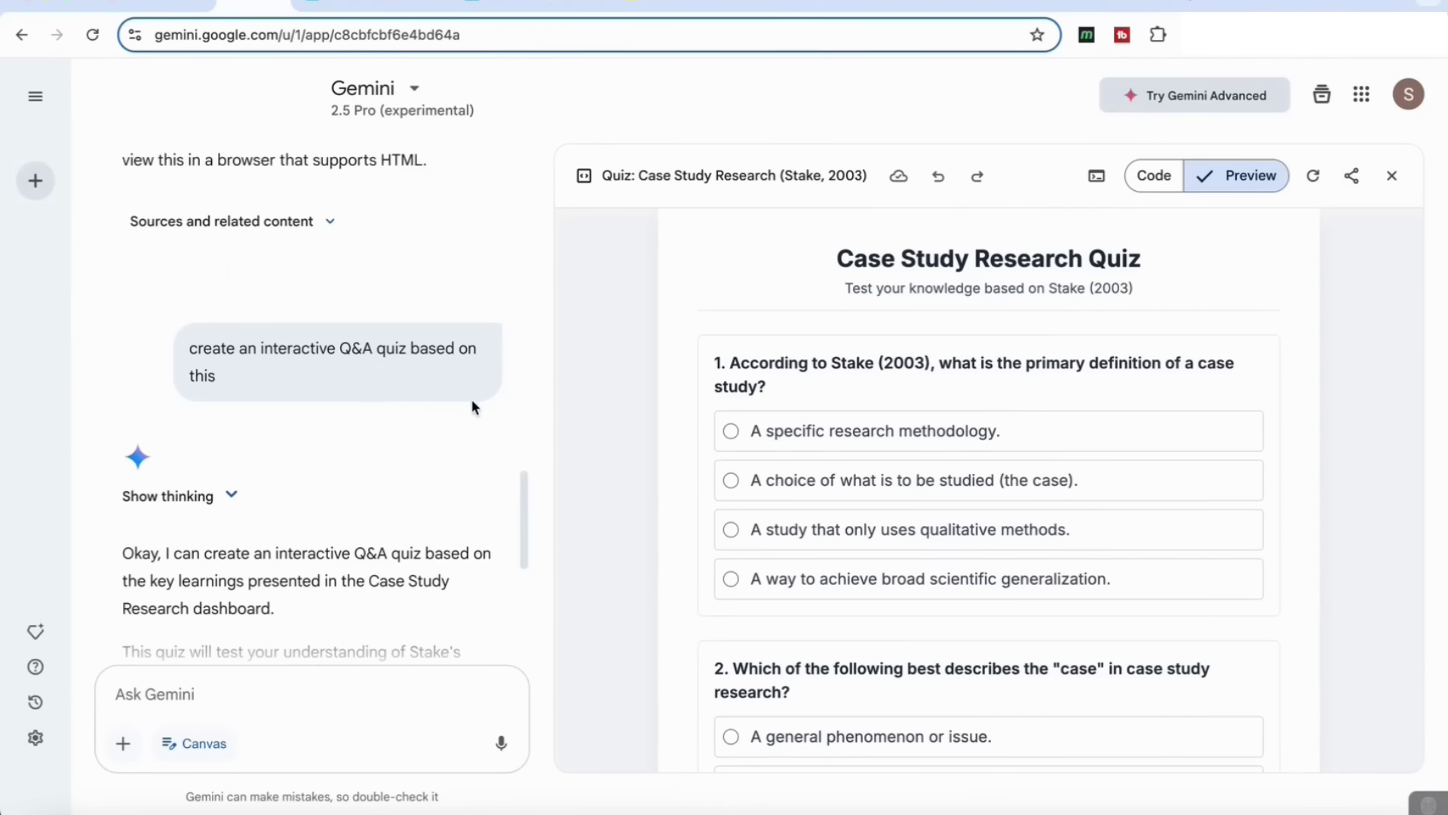
{"action": "scroll", "coordinate": [761, 460], "scroll_direction": "down", "scroll_amount": 1}
{"action": "scroll", "coordinate": [761, 457], "scroll_direction": "up", "scroll_amount": 1}
{"action": "scroll", "coordinate": [758, 455], "scroll_direction": "down", "scroll_amount": 2}
{"action": "scroll", "coordinate": [758, 452], "scroll_direction": "up", "scroll_amount": 1}
{"action": "scroll", "coordinate": [952, 279], "scroll_direction": "up", "scroll_amount": 1}
{"action": "scroll", "coordinate": [958, 268], "scroll_direction": "down", "scroll_amount": 2}
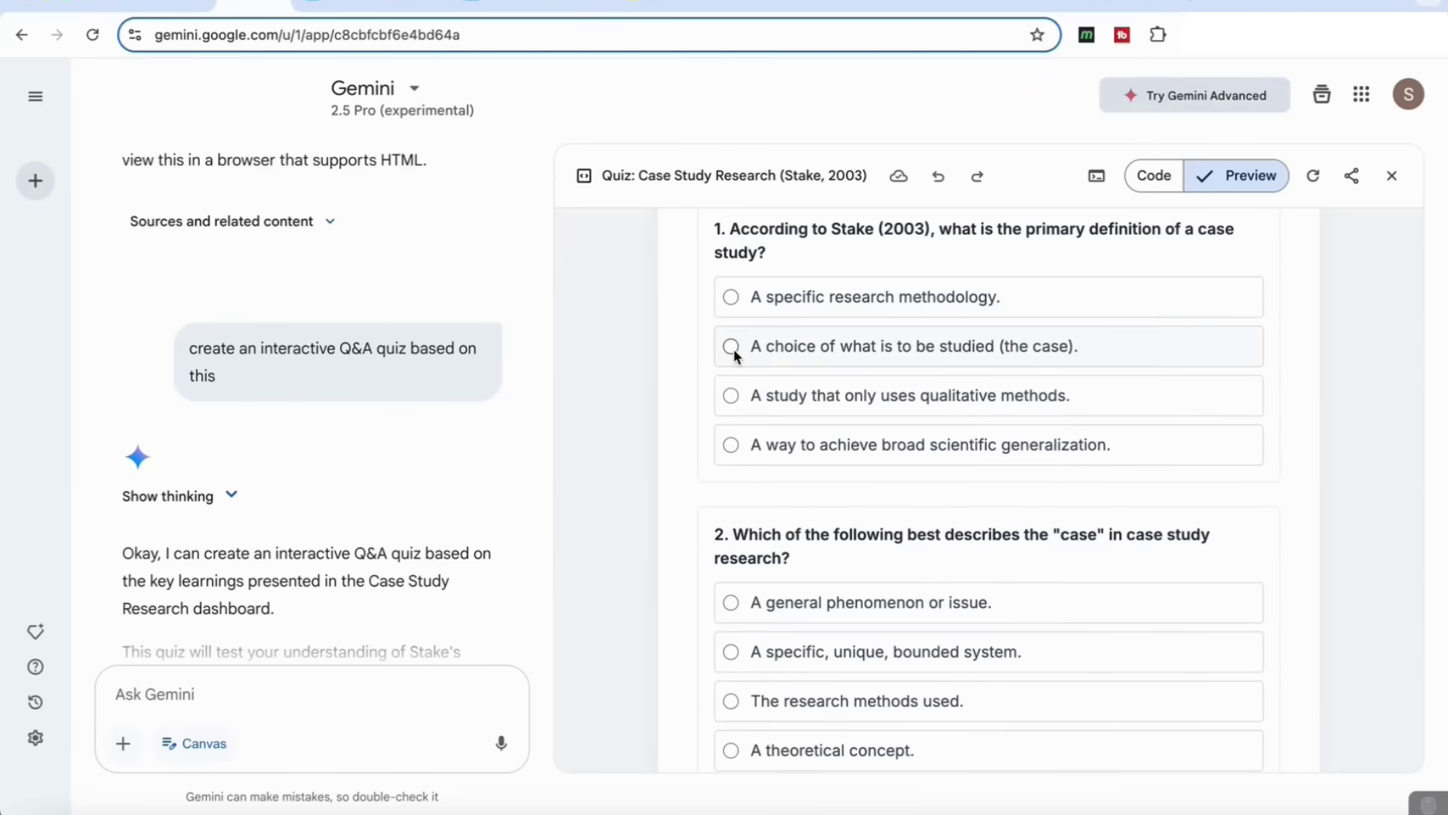
Answer questions 1–3: a choice of what is studied, a bounded system, Only quantitative
{"action": "left_click", "coordinate": [732, 347]}
{"action": "scroll", "coordinate": [736, 438], "scroll_direction": "down", "scroll_amount": 2}
{"action": "left_click", "coordinate": [734, 513]}
{"action": "scroll", "coordinate": [830, 574], "scroll_direction": "down", "scroll_amount": 2}
{"action": "left_click", "coordinate": [912, 669]}
{"action": "scroll", "coordinate": [830, 649], "scroll_direction": "down", "scroll_amount": 6}
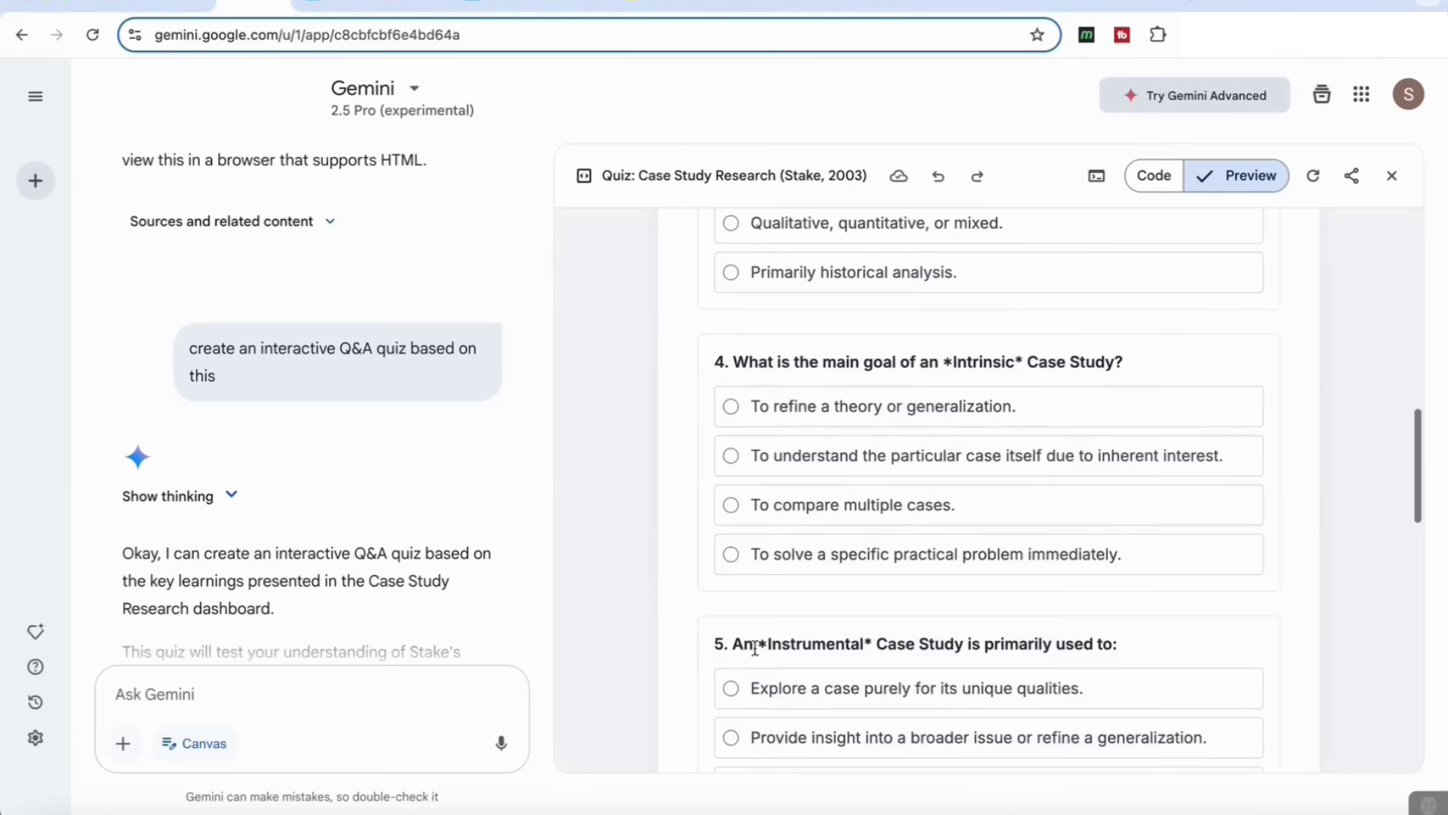
{"action": "scroll", "coordinate": [740, 537], "scroll_direction": "down", "scroll_amount": 8}
Answer questions 6–8 (case boundaries, naturalistic generalization, multiple complex contexts) and submit
{"action": "left_click", "coordinate": [747, 438]}
{"action": "scroll", "coordinate": [754, 453], "scroll_direction": "down", "scroll_amount": 3}
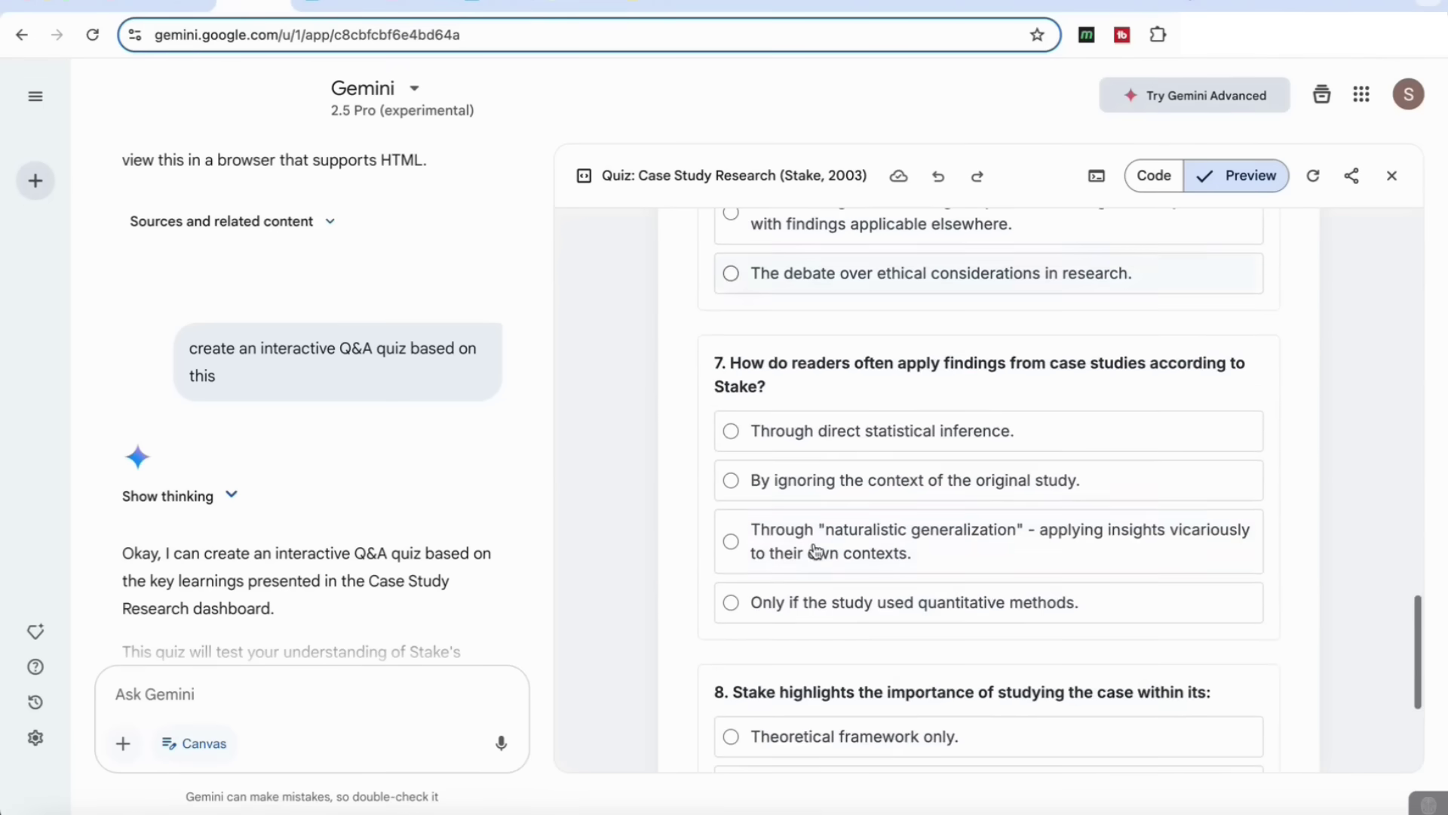
{"action": "left_click", "coordinate": [730, 543]}
{"action": "scroll", "coordinate": [735, 543], "scroll_direction": "down", "scroll_amount": 4}
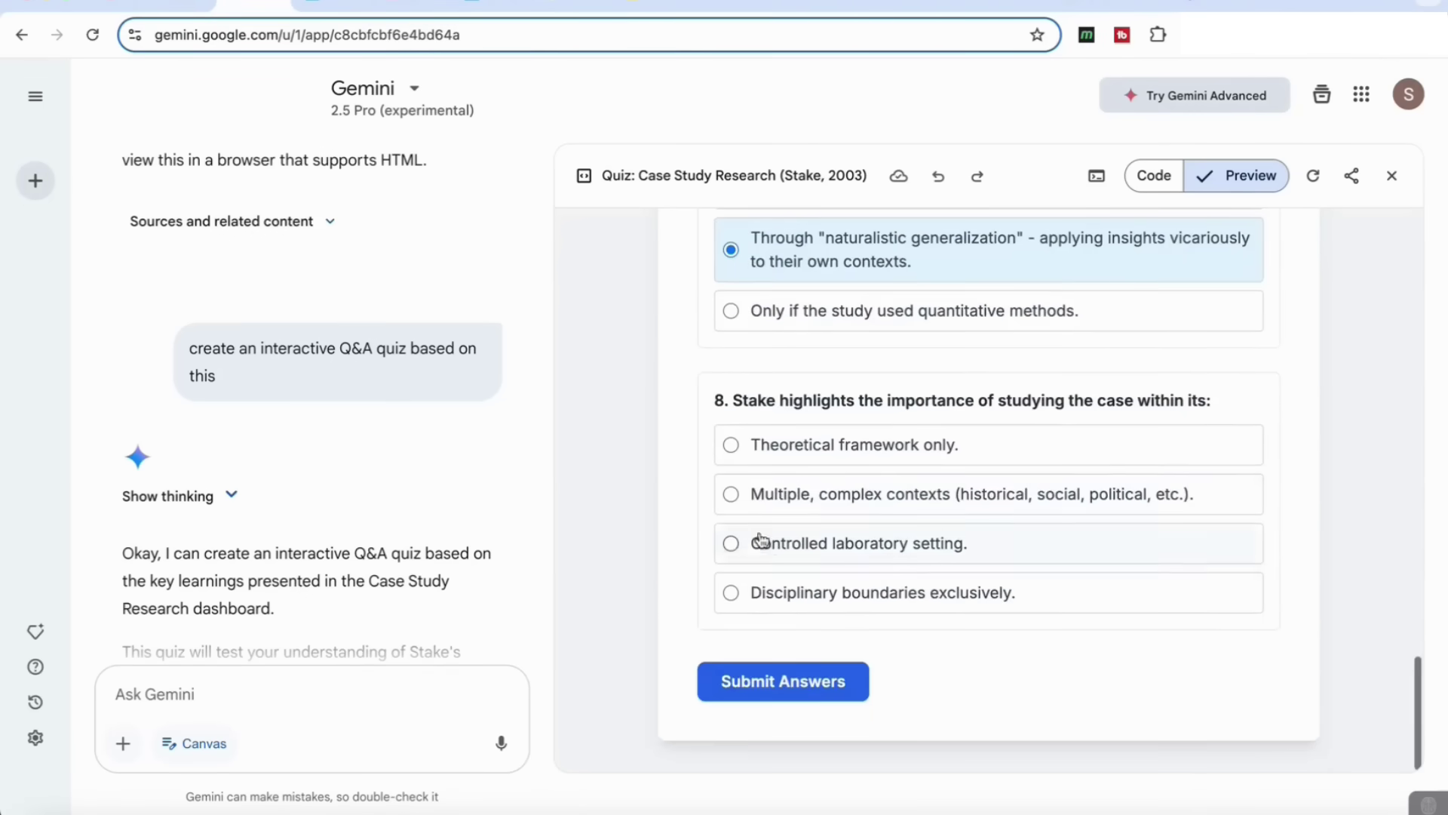
{"action": "left_click", "coordinate": [741, 495]}
{"action": "left_click", "coordinate": [804, 683]}
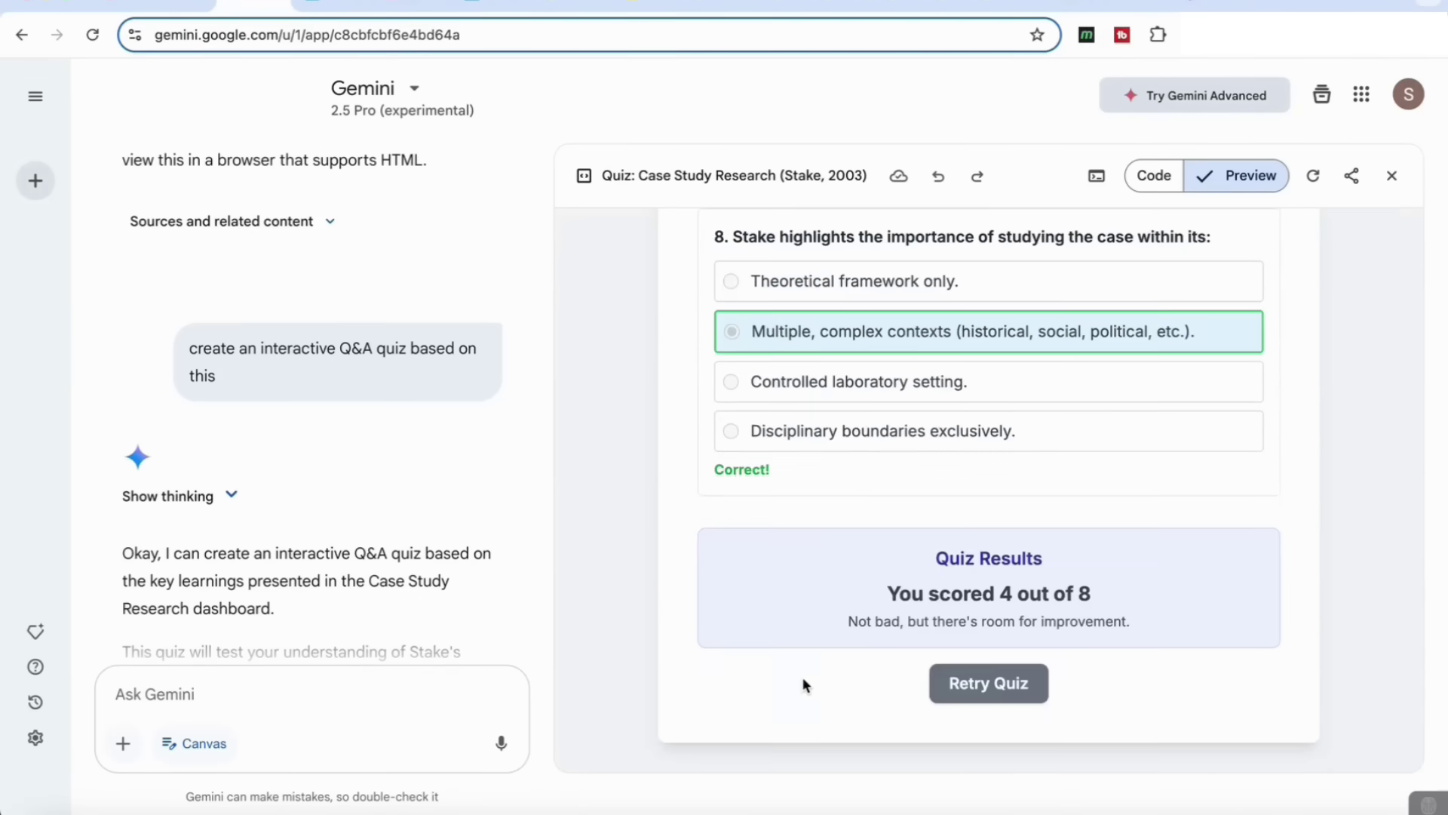